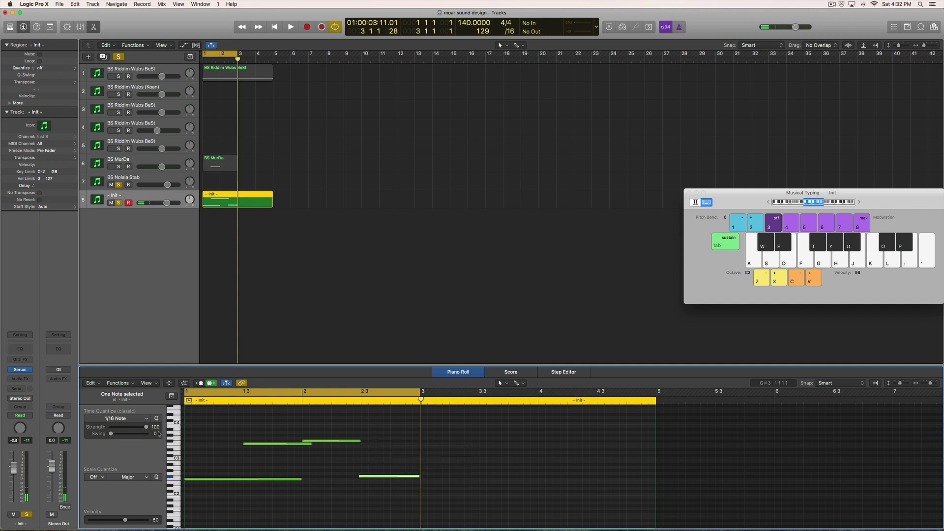
# Open the Serum instrument on the - Init - track and switch oscillator A's display to the 2D waveform view
pyautogui.click(21, 370)
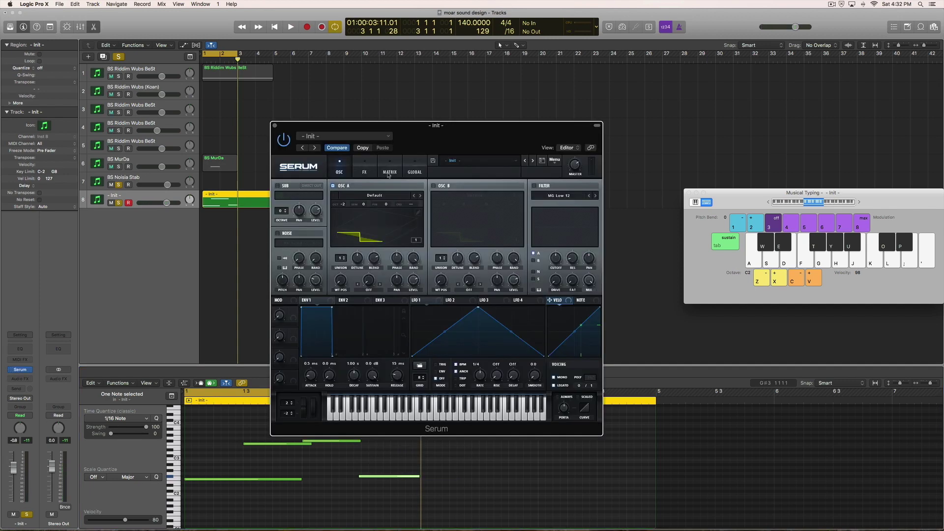
pyautogui.moveTo(493, 138); pyautogui.dragTo(484, 119)
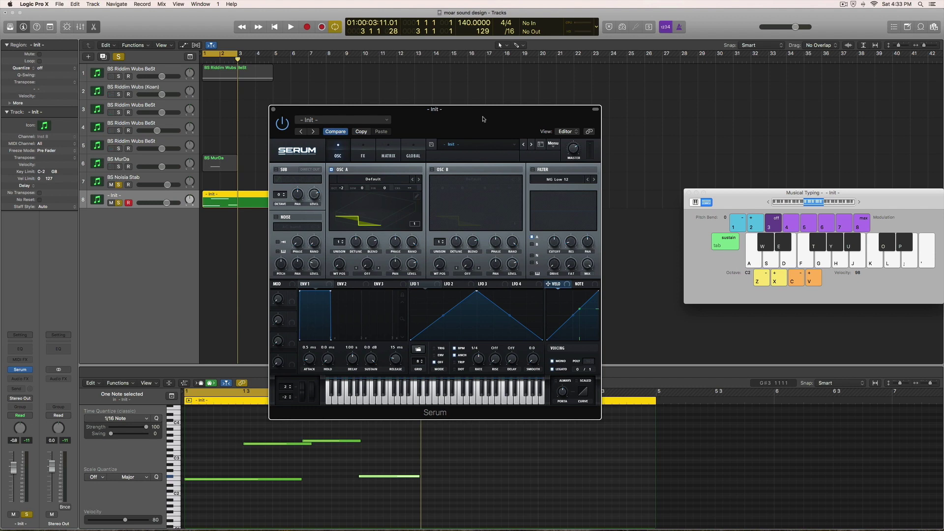
pyautogui.click(389, 181)
pyautogui.click(377, 176)
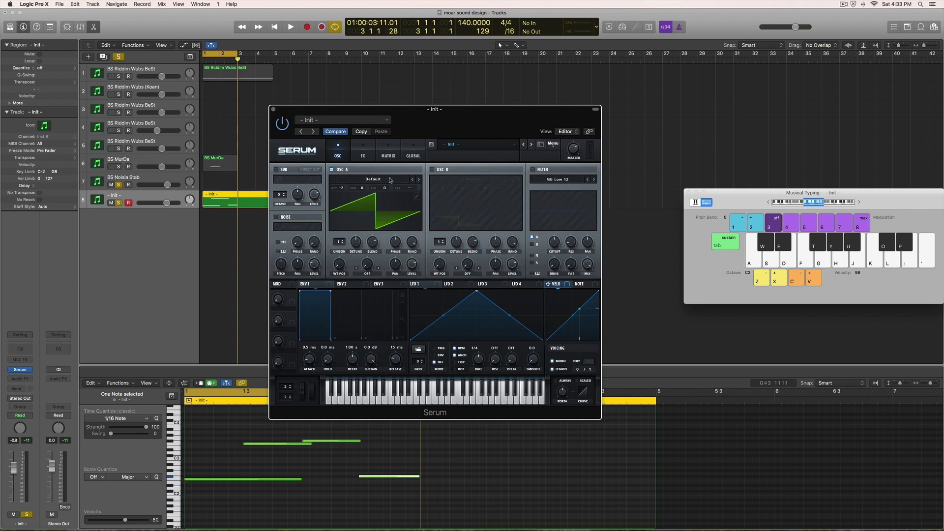
# Enable oscillator B and load the Basic Shapes wavetable into it
pyautogui.click(432, 169)
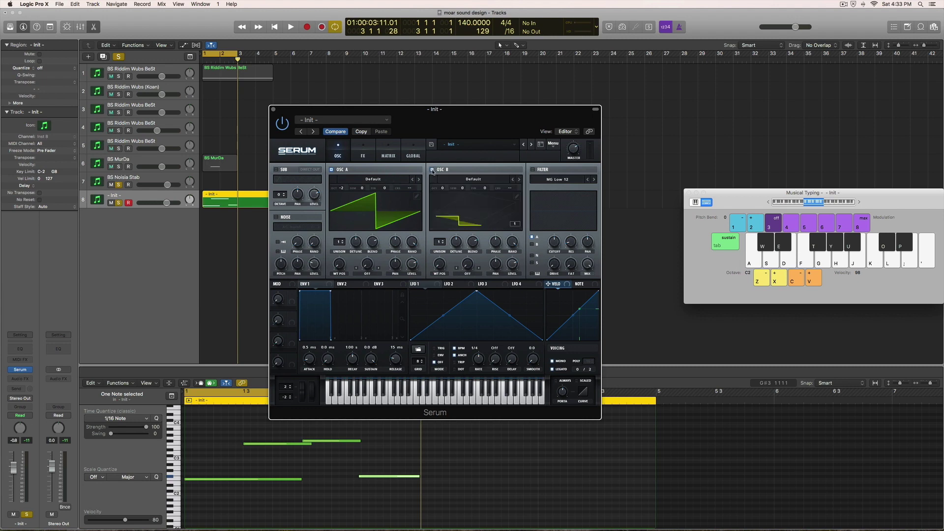
pyautogui.click(473, 180)
pyautogui.moveTo(490, 240)
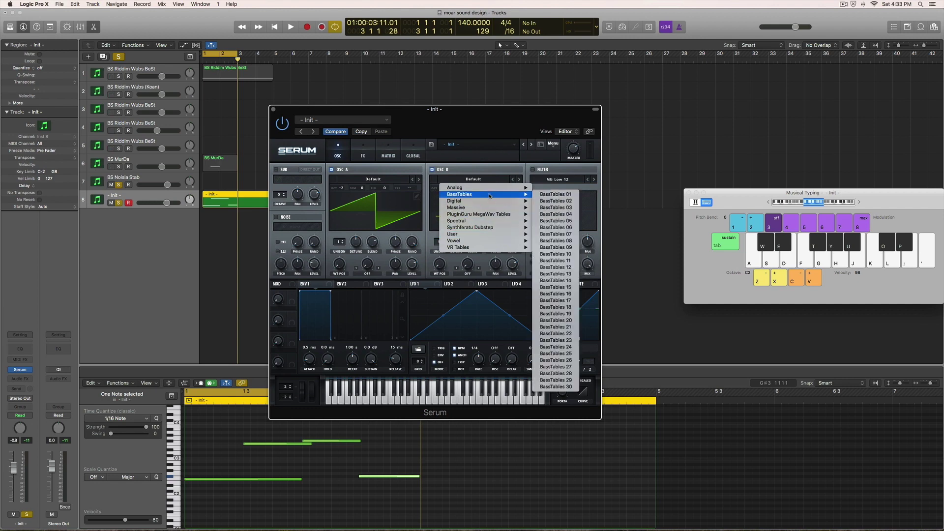
pyautogui.moveTo(524, 188)
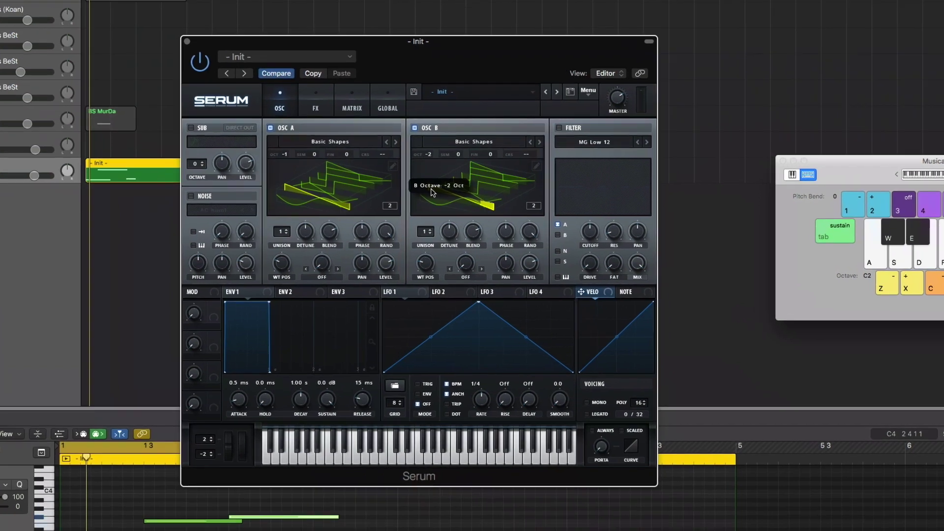
# Play the region and set oscillator A to 2 unison voices and octave -2
pyautogui.press('space')
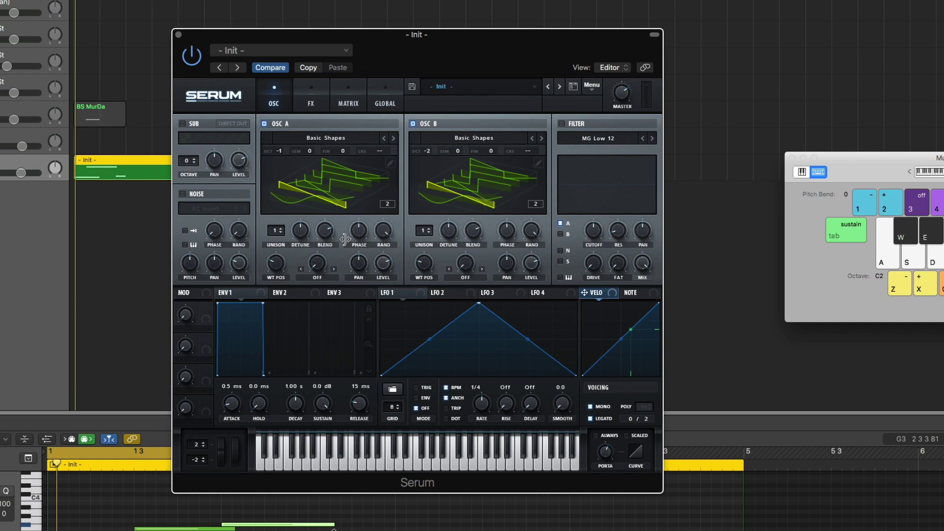
pyautogui.moveTo(278, 232); pyautogui.dragTo(281, 226)
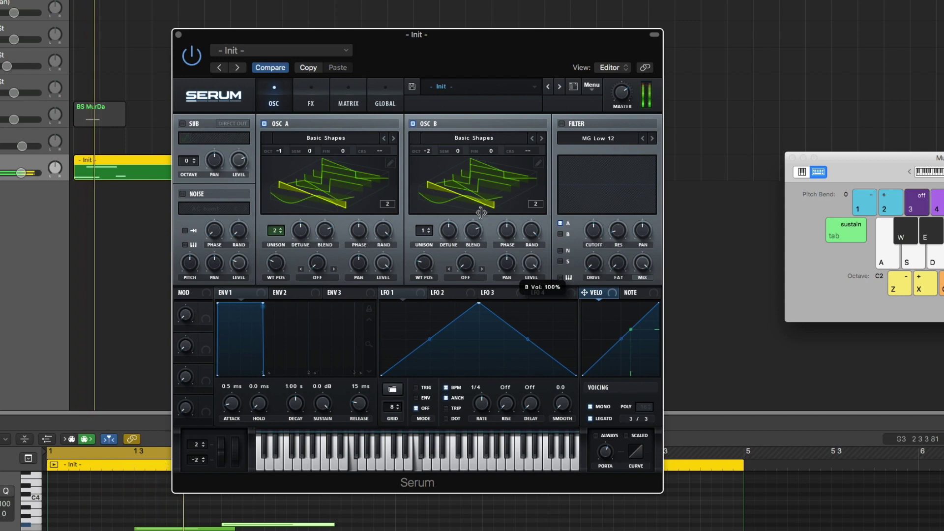
pyautogui.moveTo(279, 149)
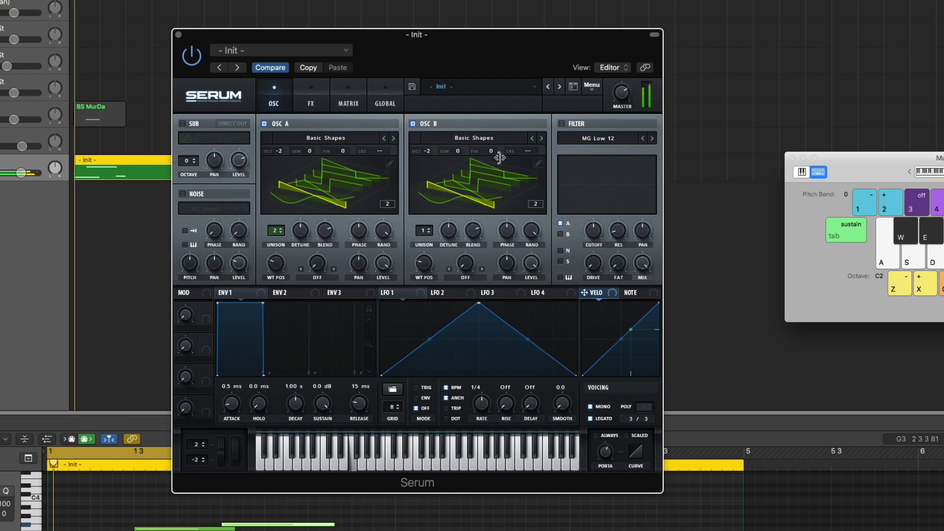
# Set the fine tuning to 5 on oscillator B and -8 on oscillator A, and raise oscillator B's unison to 3 voices
pyautogui.moveTo(493, 150)
pyautogui.mouseDown()
pyautogui.moveTo(497, 133)
pyautogui.moveTo(490, 147)
pyautogui.mouseUp()
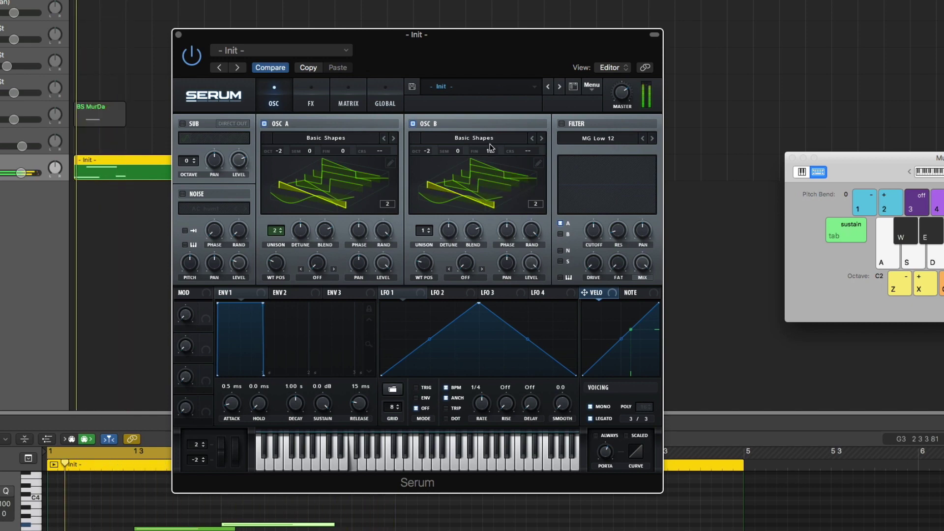
pyautogui.moveTo(479, 155); pyautogui.dragTo(479, 159)
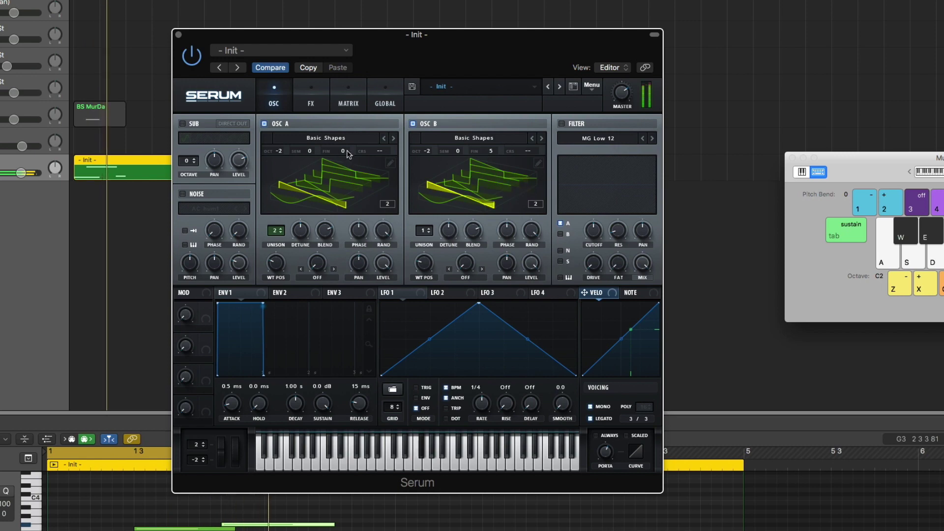
pyautogui.moveTo(348, 154); pyautogui.dragTo(344, 157)
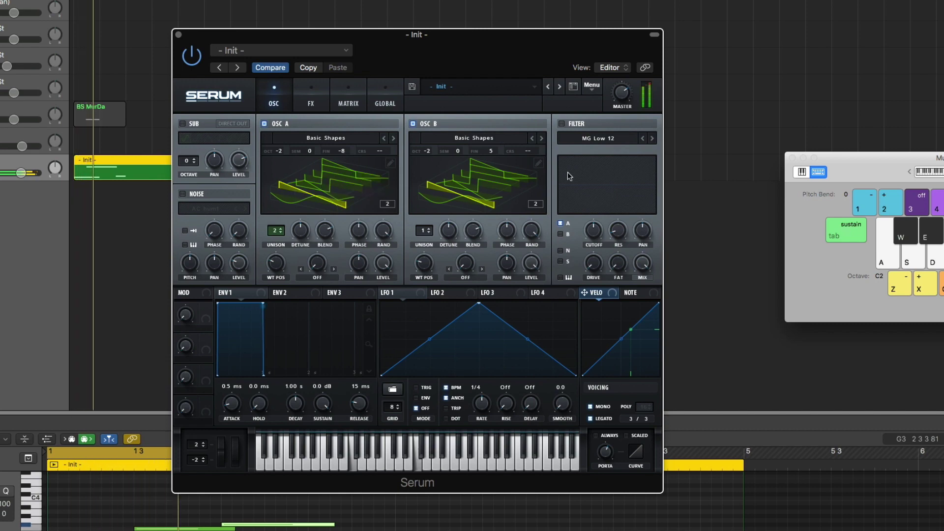
pyautogui.press('space')
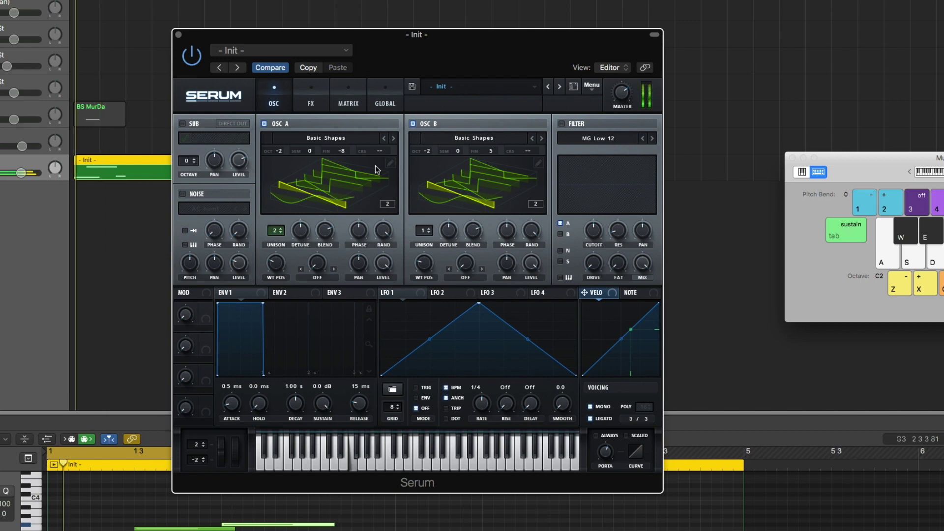
pyautogui.moveTo(424, 230); pyautogui.dragTo(449, 257)
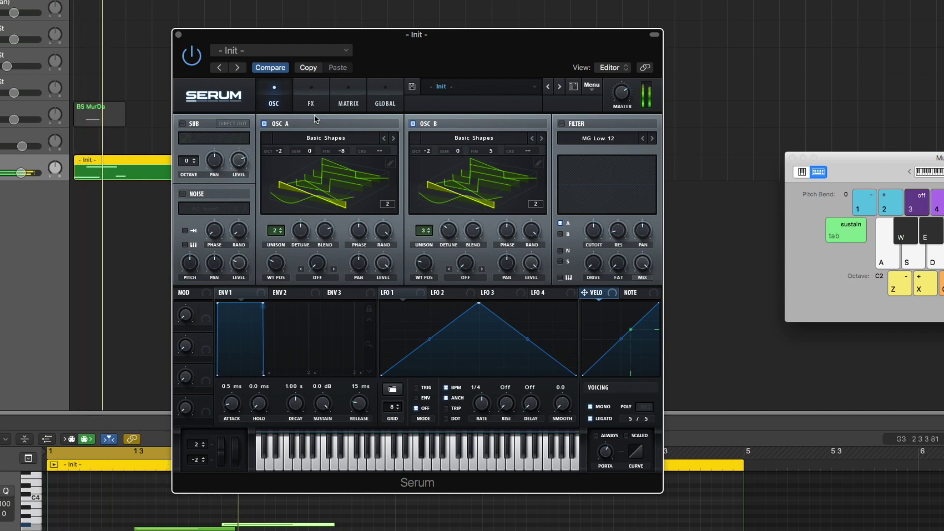
# Enable the distortion effect with the Diode 2 type and adjust its drive and mix
pyautogui.click(304, 105)
pyautogui.click(186, 142)
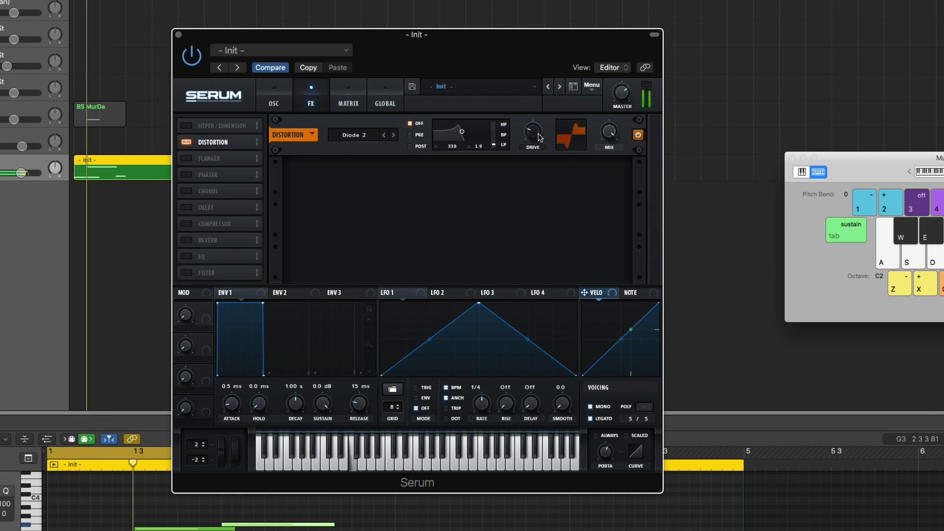
pyautogui.moveTo(542, 142); pyautogui.dragTo(541, 168)
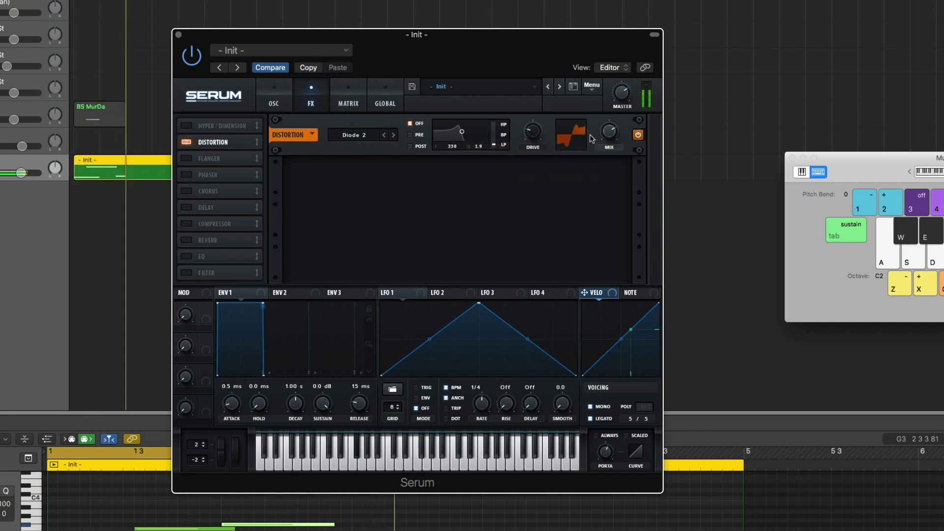
pyautogui.moveTo(609, 135); pyautogui.dragTo(609, 125)
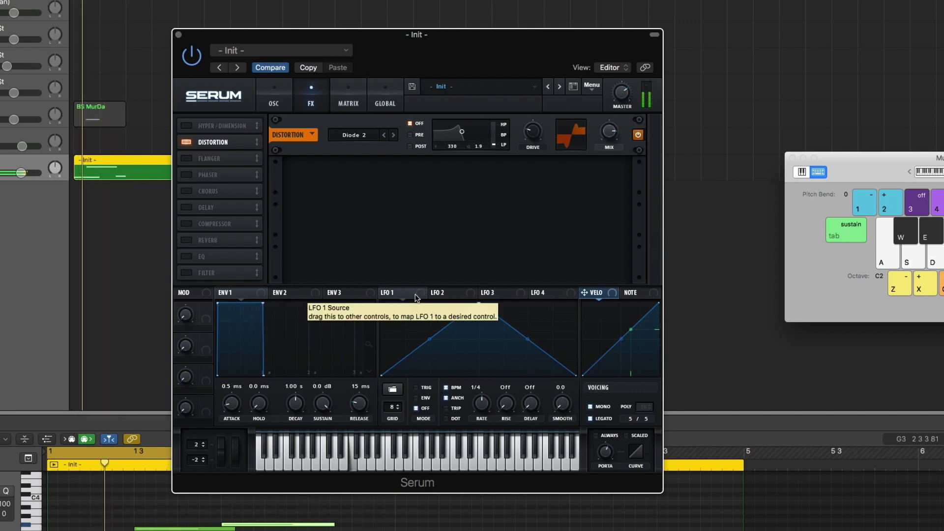
# Assign LFO 1 to the distortion drive, in trigger mode with a rate of 1/2
pyautogui.moveTo(415, 296); pyautogui.dragTo(532, 132)
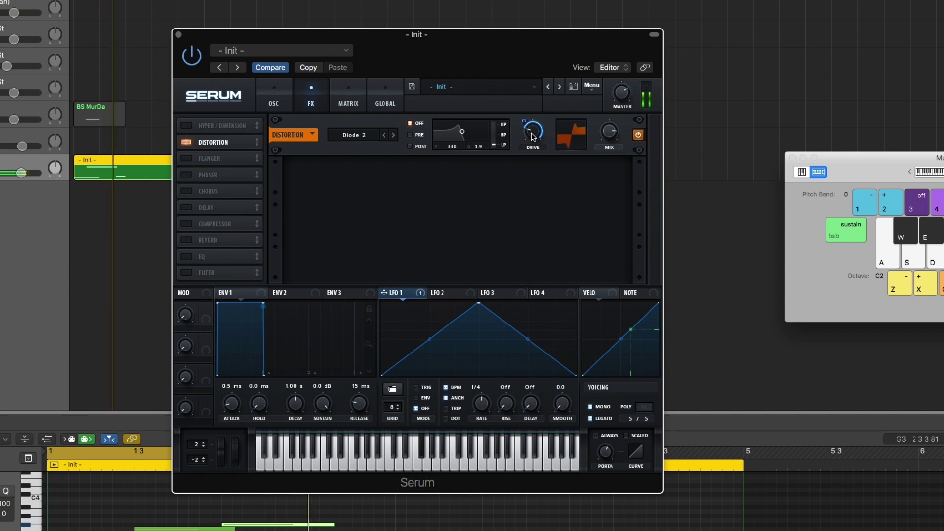
pyautogui.click(417, 387)
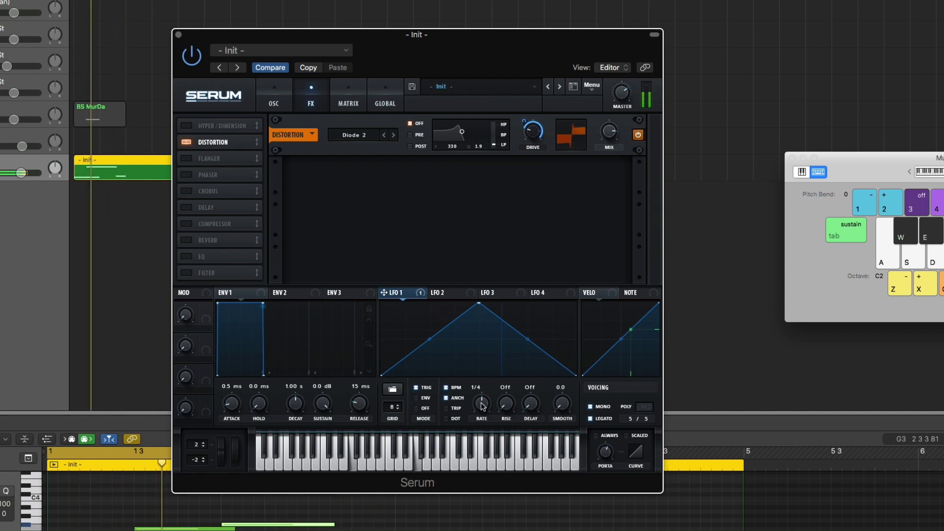
pyautogui.moveTo(481, 407); pyautogui.dragTo(480, 414)
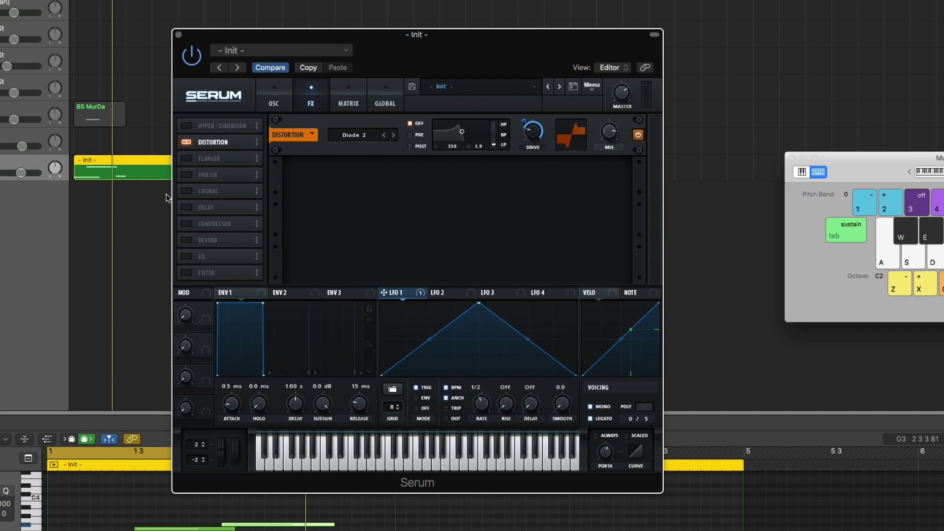
# Enable the multiband compressor and add an EQ placed between the distortion and the compressor
pyautogui.click(187, 224)
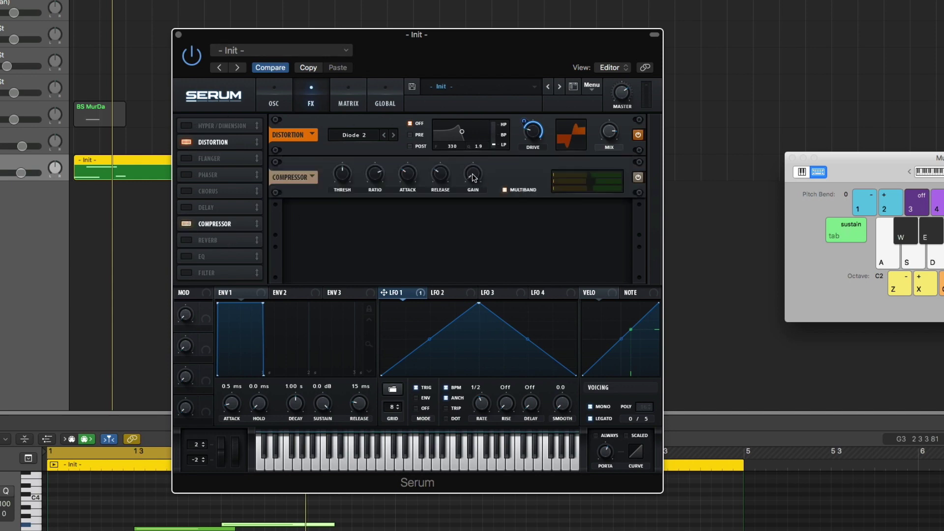
pyautogui.click(522, 189)
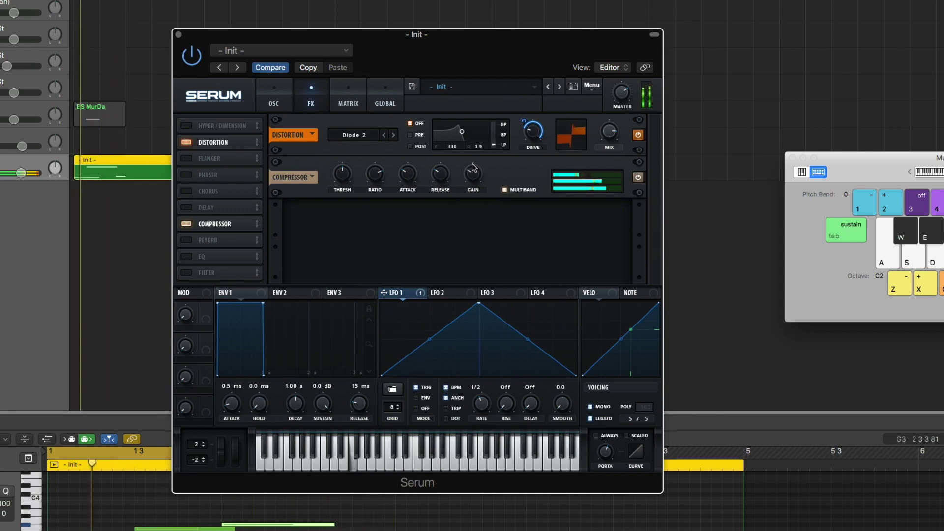
pyautogui.click(186, 256)
pyautogui.moveTo(206, 256); pyautogui.dragTo(219, 223)
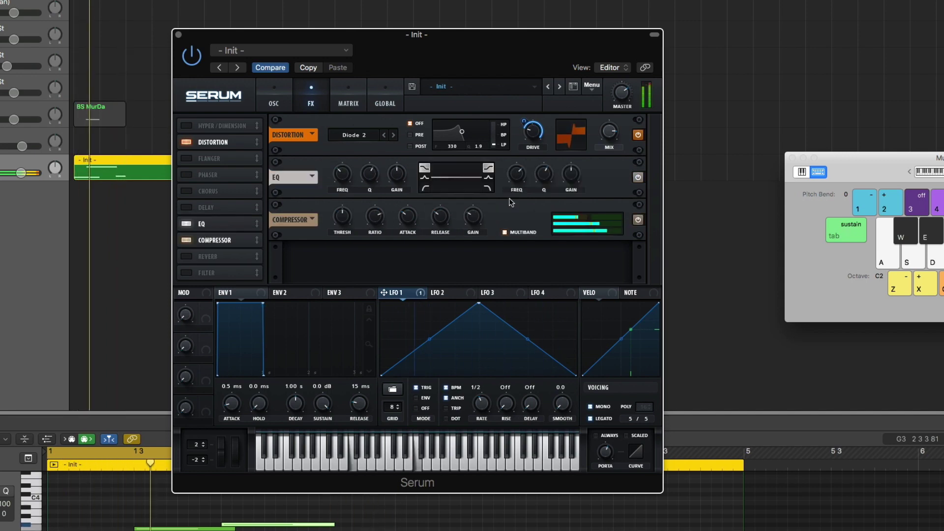
# Make the EQ's high band a low-pass filter with its frequency at about 10826 Hz, comparing with the EQ bypassed
pyautogui.click(488, 188)
pyautogui.moveTo(518, 179); pyautogui.dragTo(520, 165)
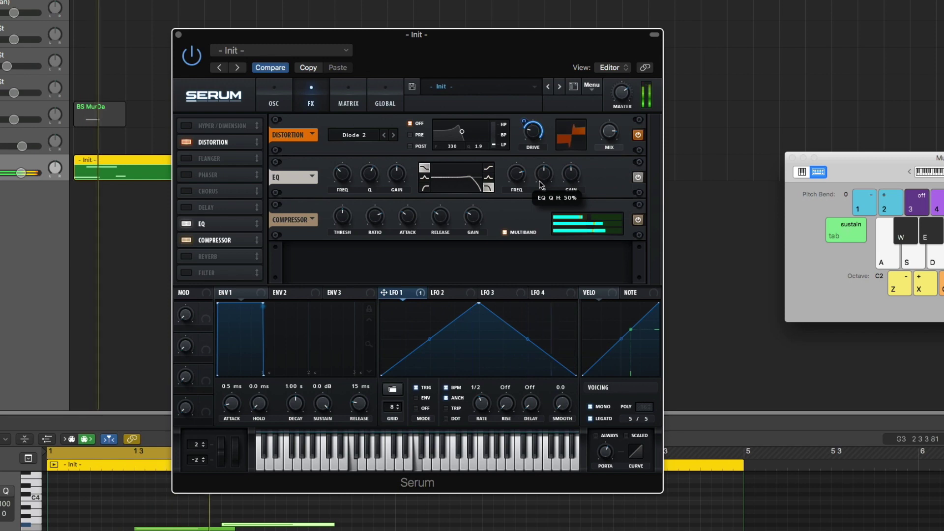
pyautogui.moveTo(519, 182); pyautogui.dragTo(517, 167)
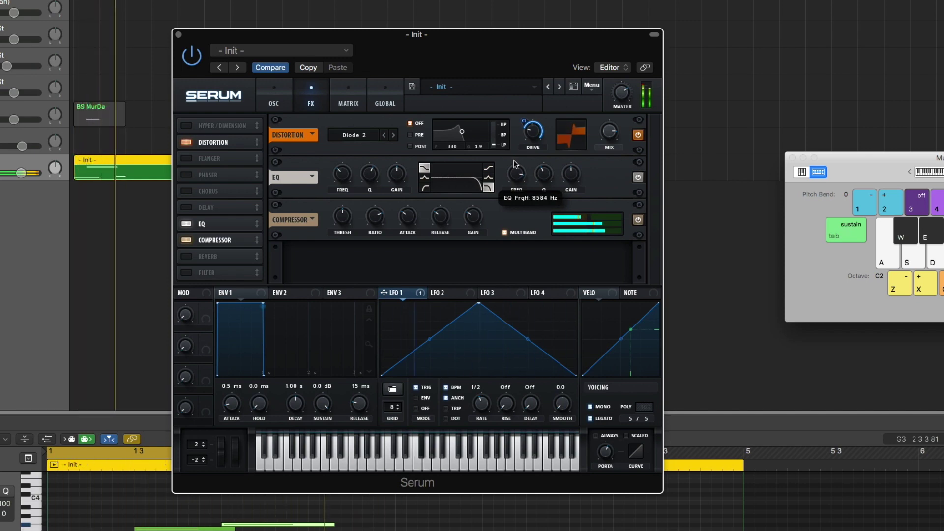
pyautogui.moveTo(374, 227)
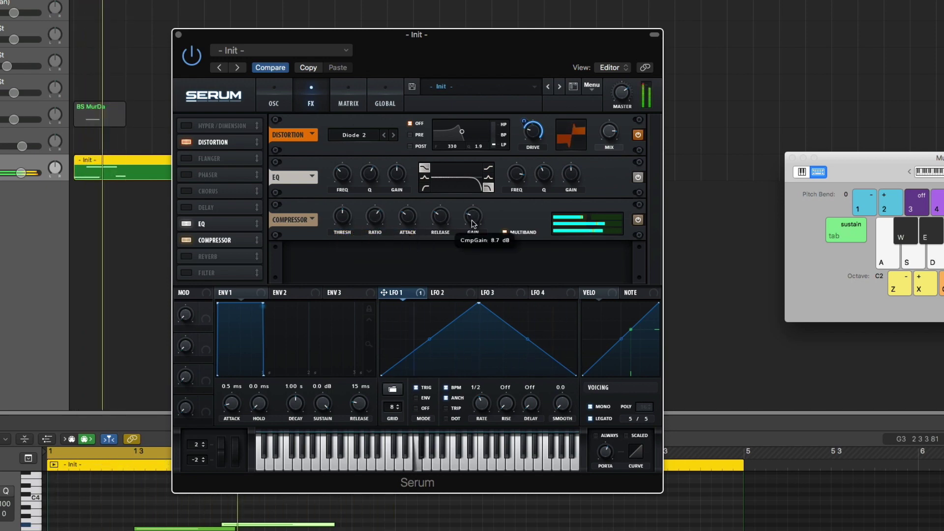
pyautogui.click(637, 178)
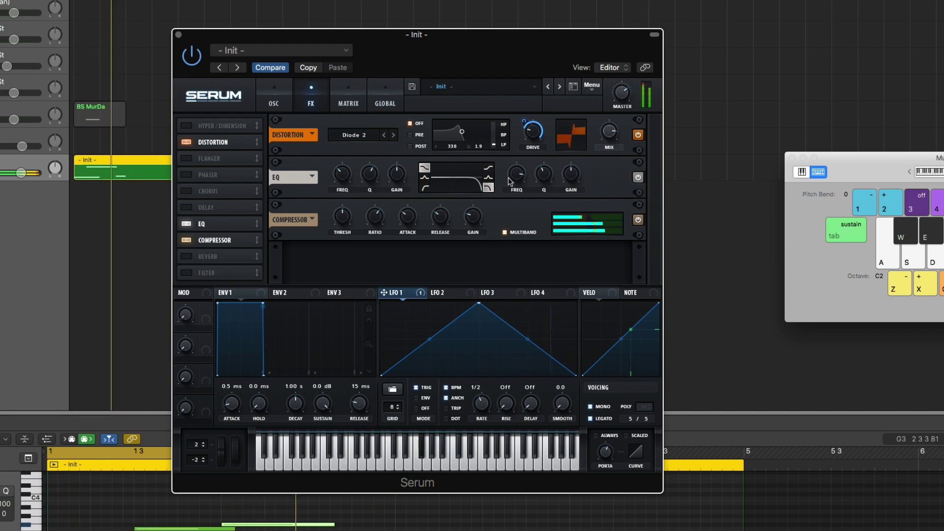
pyautogui.moveTo(510, 177); pyautogui.dragTo(511, 177)
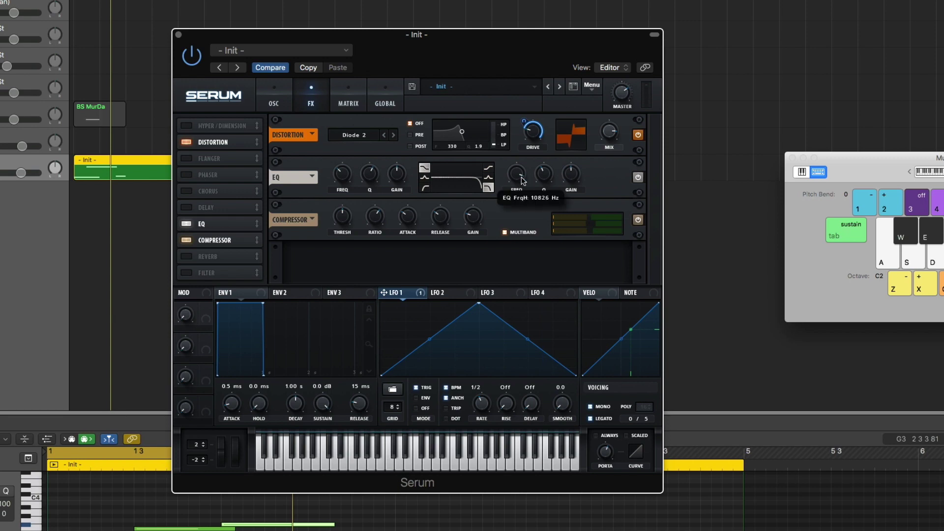
pyautogui.press('space')
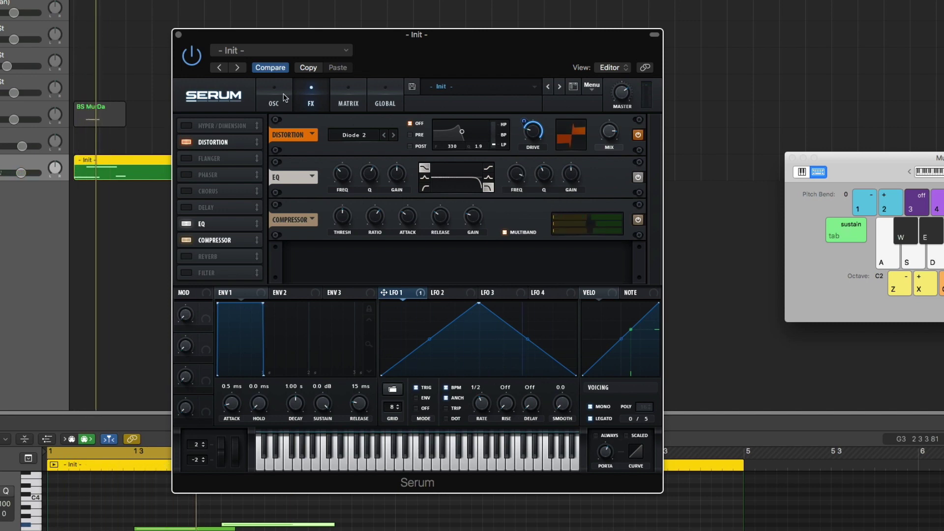
# Sweep oscillator A's wavetable position while playing notes, ending on table 1
pyautogui.click(273, 104)
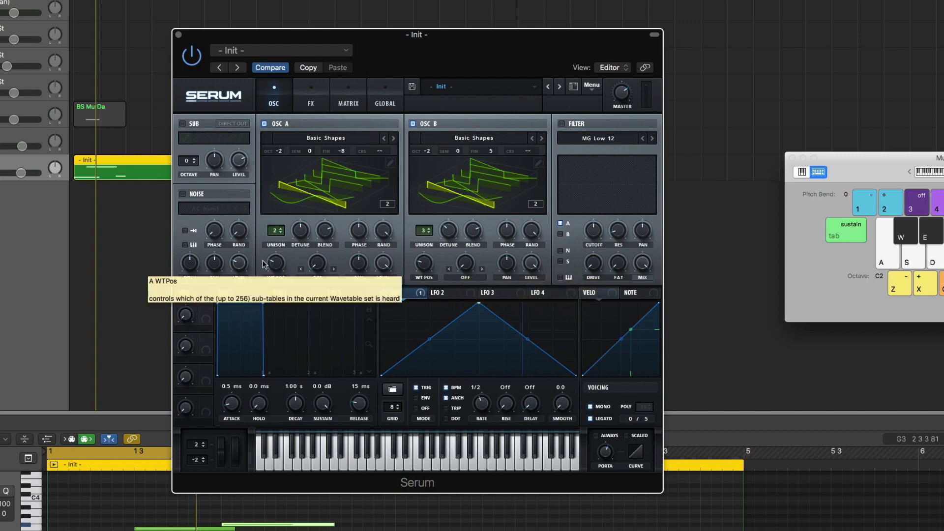
pyautogui.press('d')
pyautogui.moveTo(285, 256); pyautogui.dragTo(294, 195)
pyautogui.press('d')
pyautogui.press('k')
pyautogui.moveTo(294, 195); pyautogui.dragTo(290, 301)
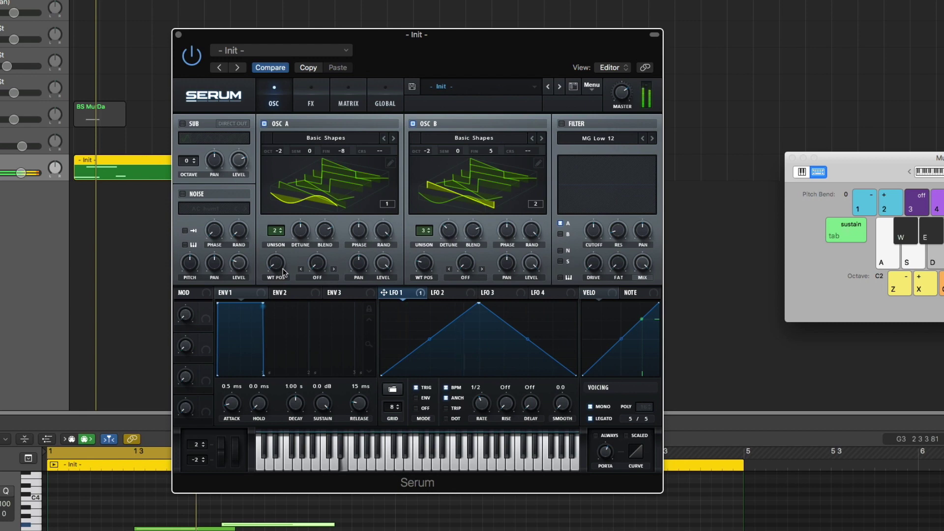
# Play test notes in different octaves to audition the patch with oscillator A's sine table
pyautogui.press('z')
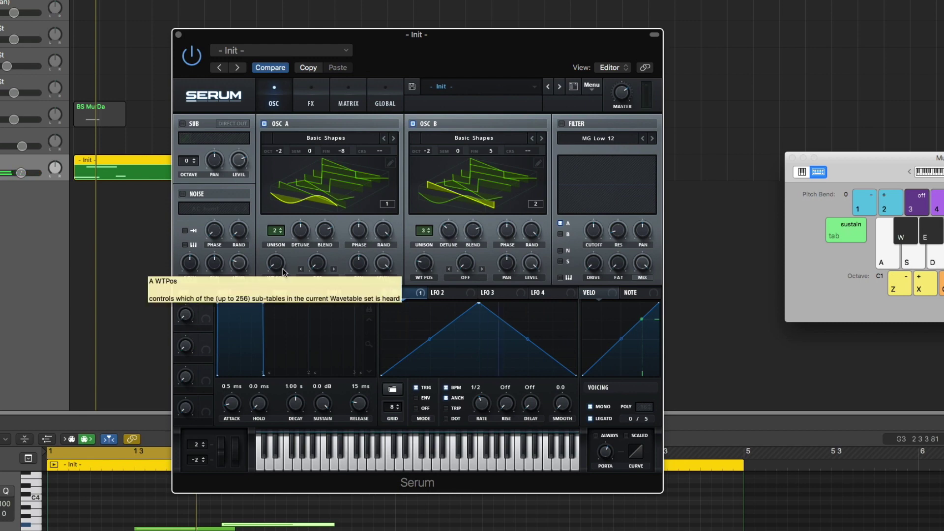
pyautogui.press('d')
pyautogui.press('x')
pyautogui.press('d')
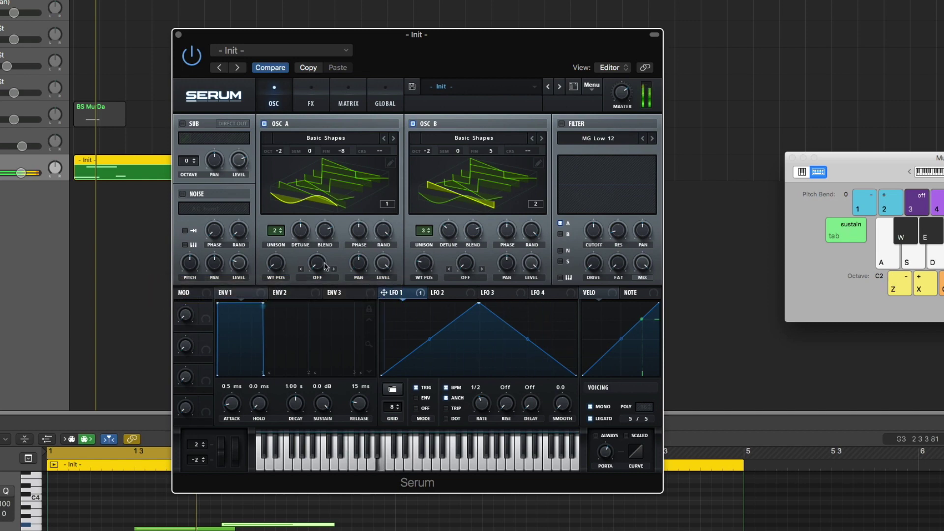
pyautogui.press('d')
pyautogui.press(';')
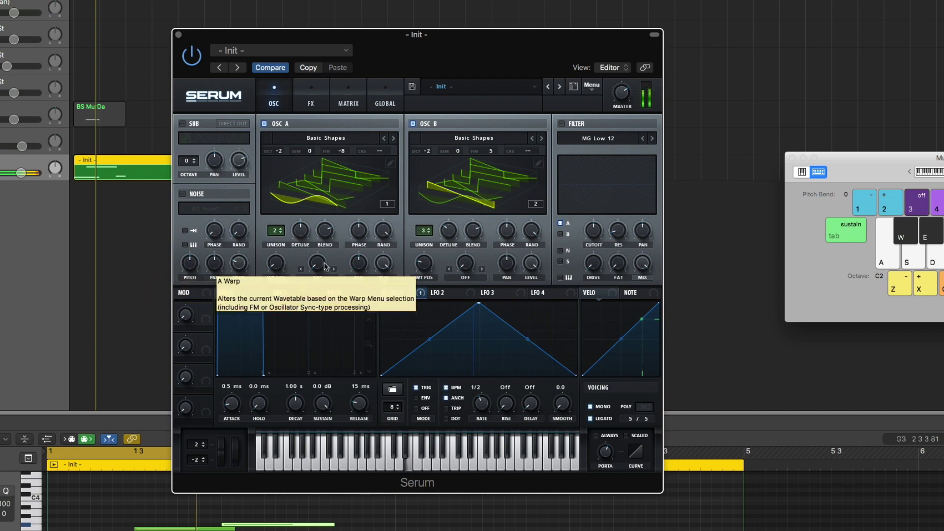
pyautogui.press('f')
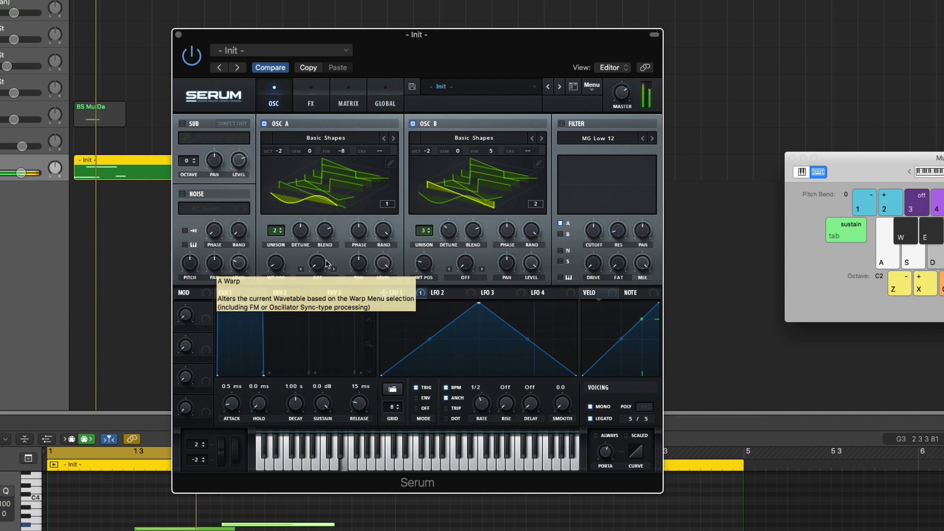
# Set oscillator A's wavetable position to 2 and enable the filter with the Combs type from the Misc category
pyautogui.moveTo(276, 266); pyautogui.dragTo(279, 243)
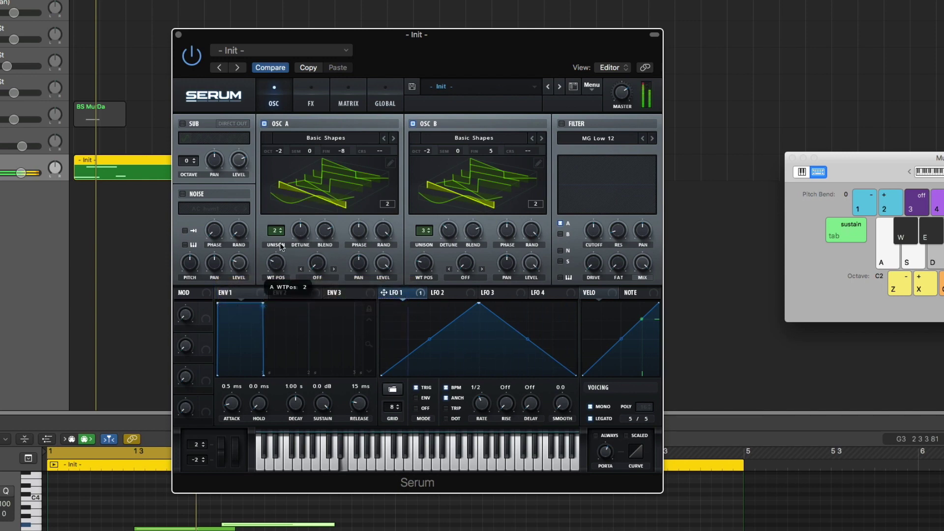
pyautogui.click(600, 138)
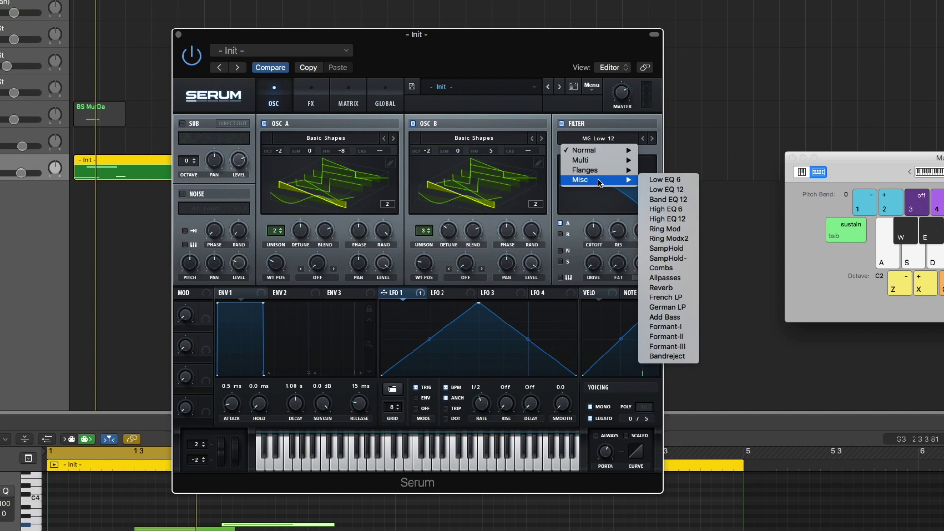
pyautogui.moveTo(600, 169)
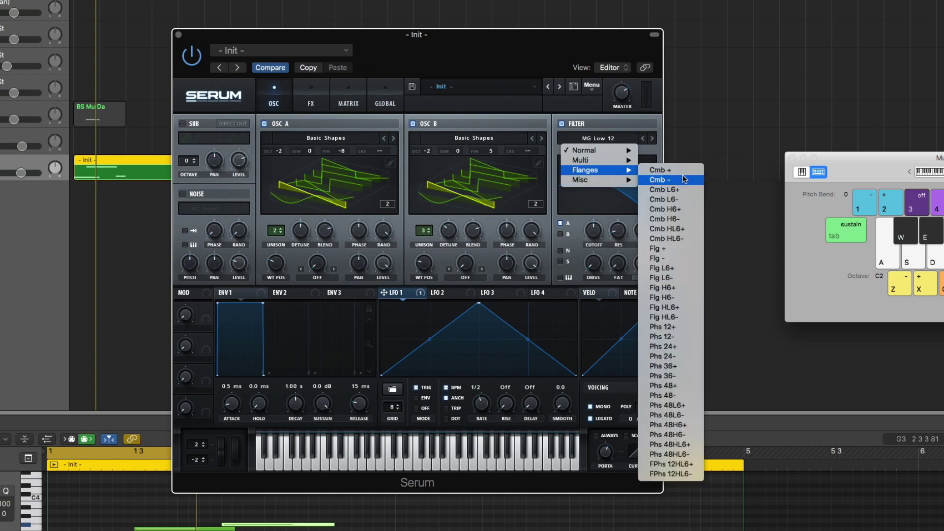
pyautogui.moveTo(632, 180)
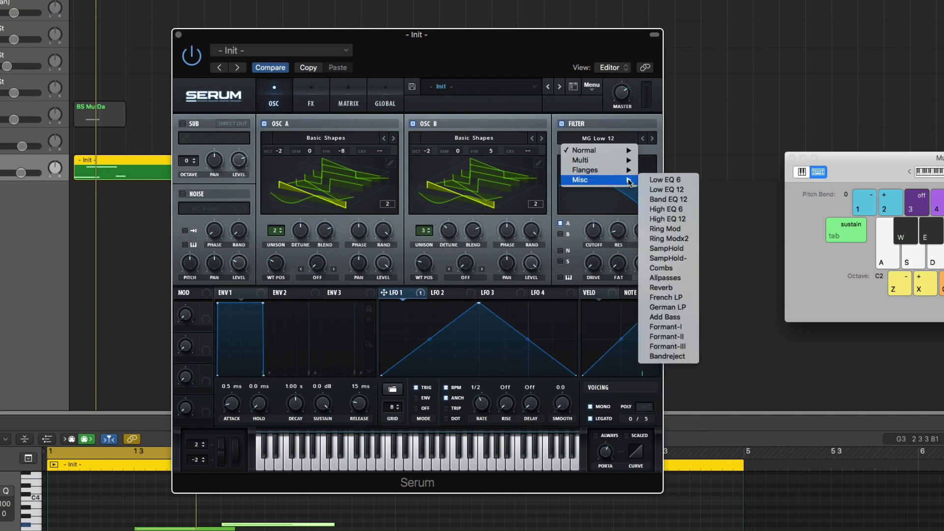
pyautogui.click(672, 270)
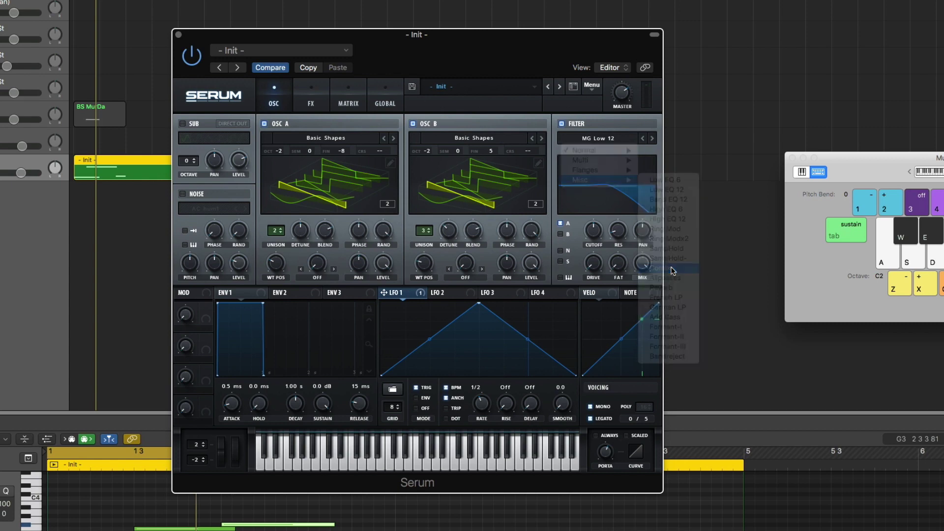
# Adjust the Combs filter's cutoff and drive during playback, with oscillators A and B both routed through it
pyautogui.moveTo(598, 233); pyautogui.dragTo(594, 253)
pyautogui.moveTo(593, 263); pyautogui.dragTo(625, 196)
pyautogui.moveTo(593, 228); pyautogui.dragTo(606, 259)
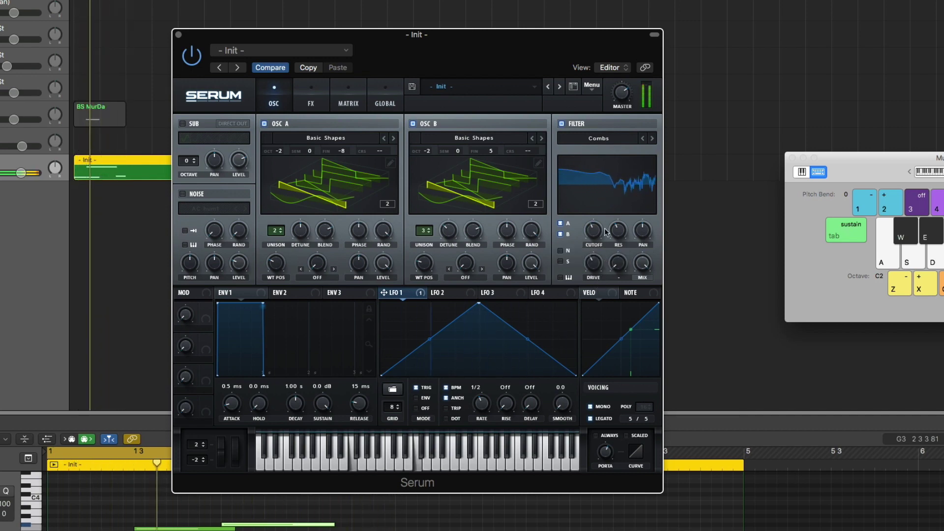
# Modulate the filter cutoff with LFO 1 at a rate of 2 bar, and adjust the filter mix
pyautogui.moveTo(384, 292); pyautogui.dragTo(580, 266)
pyautogui.moveTo(597, 235); pyautogui.dragTo(597, 228)
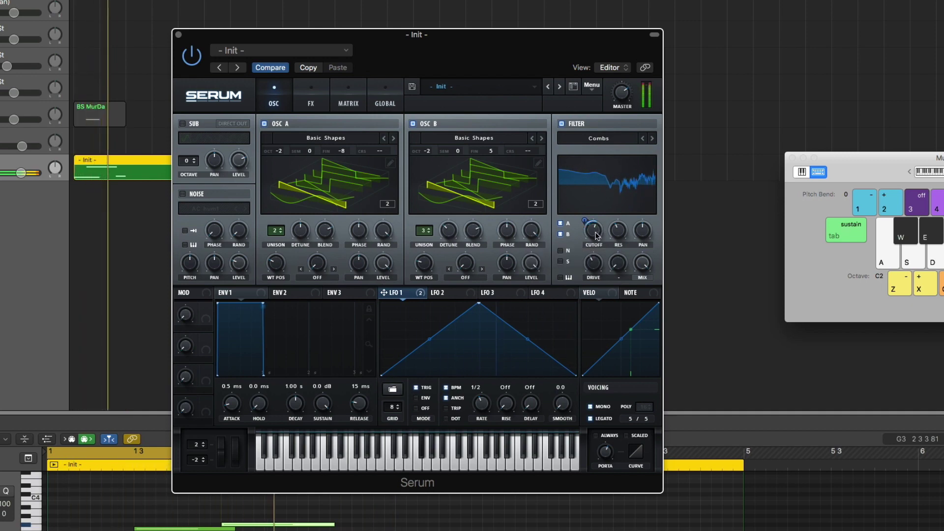
pyautogui.moveTo(642, 265); pyautogui.dragTo(640, 348)
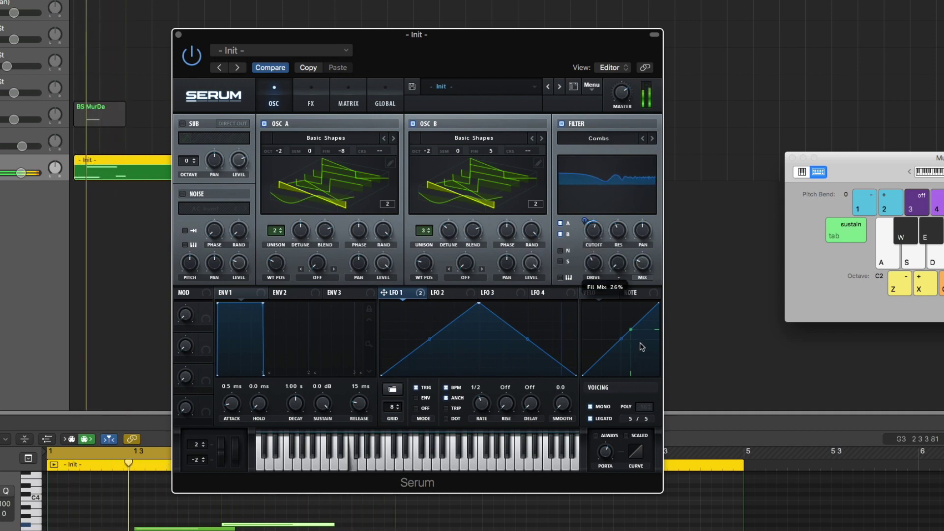
pyautogui.moveTo(485, 398); pyautogui.dragTo(481, 409)
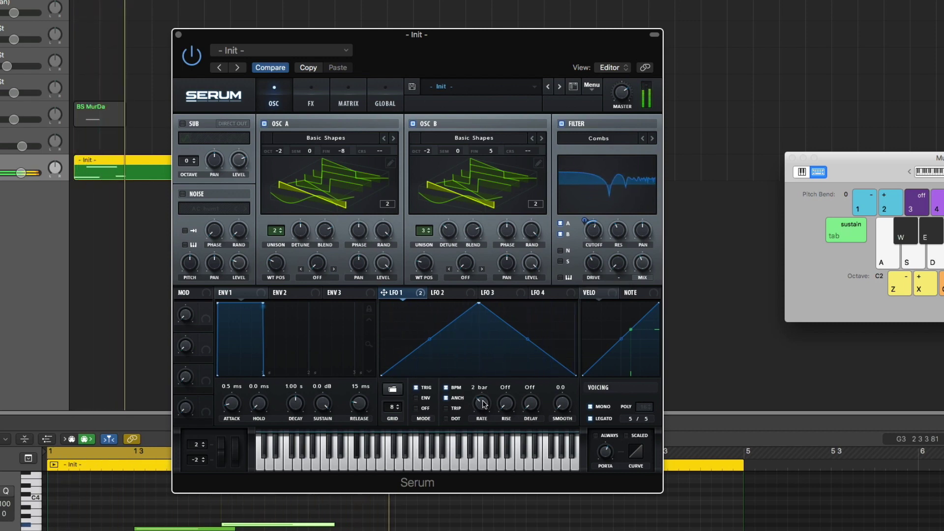
# Switch the EQ's low band to a peak shape and lower its gain to make a notch
pyautogui.click(311, 96)
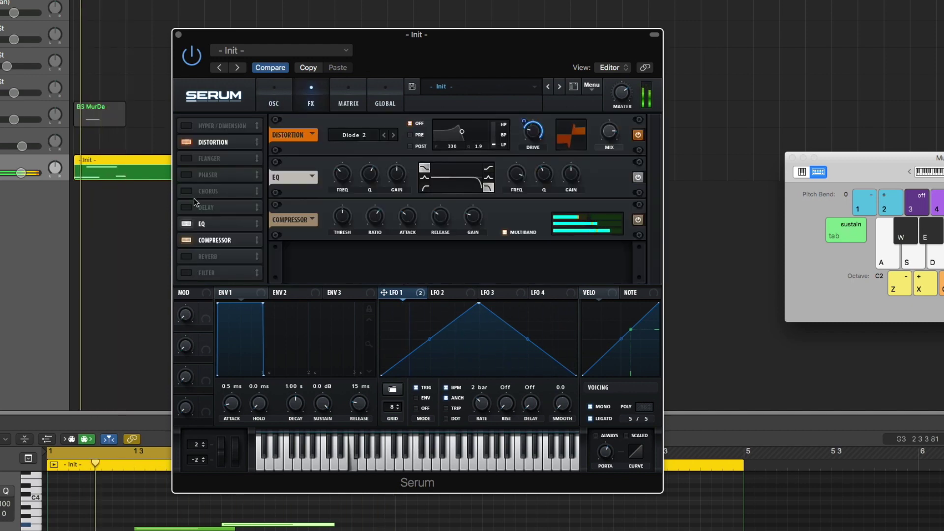
pyautogui.click(423, 177)
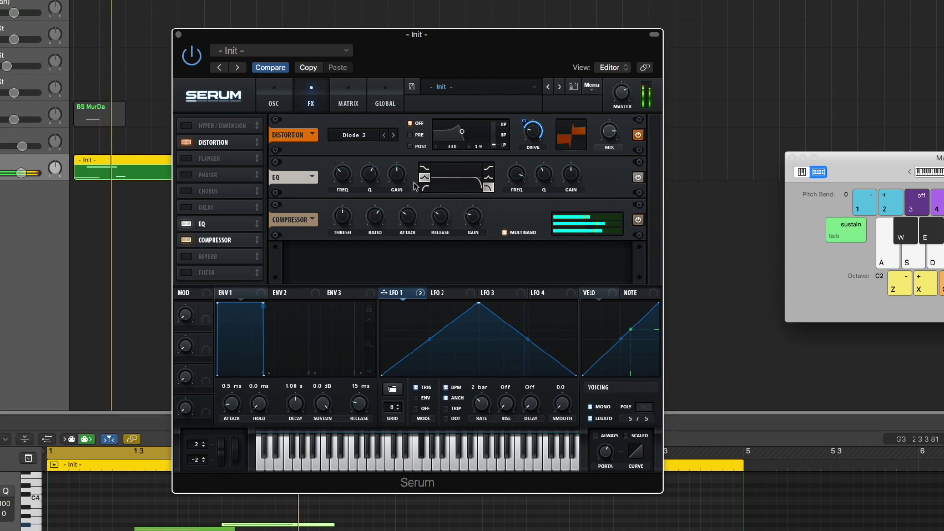
pyautogui.moveTo(397, 174); pyautogui.dragTo(401, 289)
# Modulate the EQ's low-band frequency with Env 2, using a 726 ms attack and 55.67% sustain
pyautogui.moveTo(306, 290); pyautogui.dragTo(343, 174)
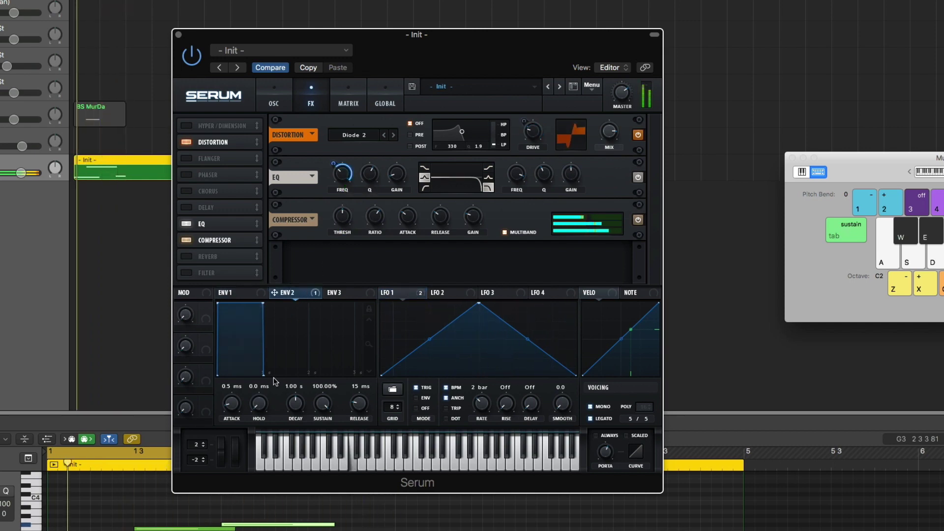
pyautogui.moveTo(228, 411); pyautogui.dragTo(238, 354)
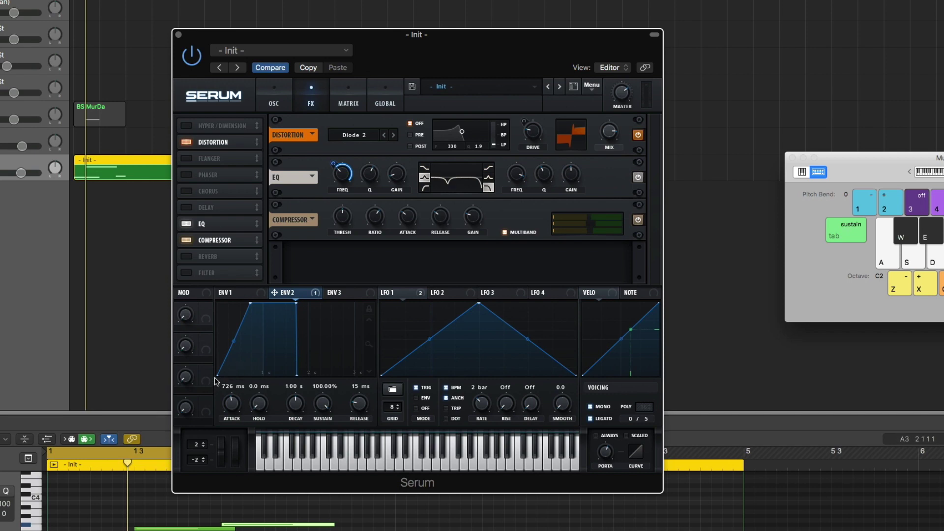
pyautogui.moveTo(327, 404); pyautogui.dragTo(321, 449)
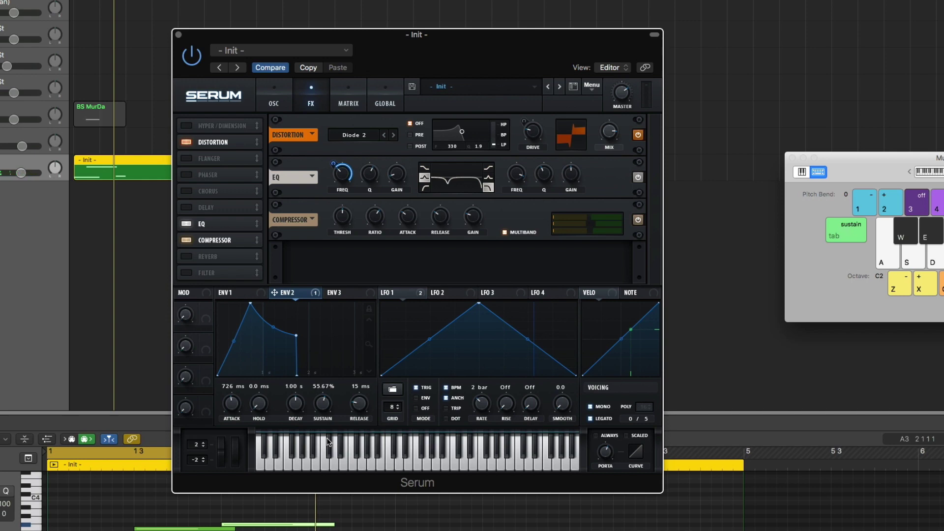
pyautogui.click(274, 98)
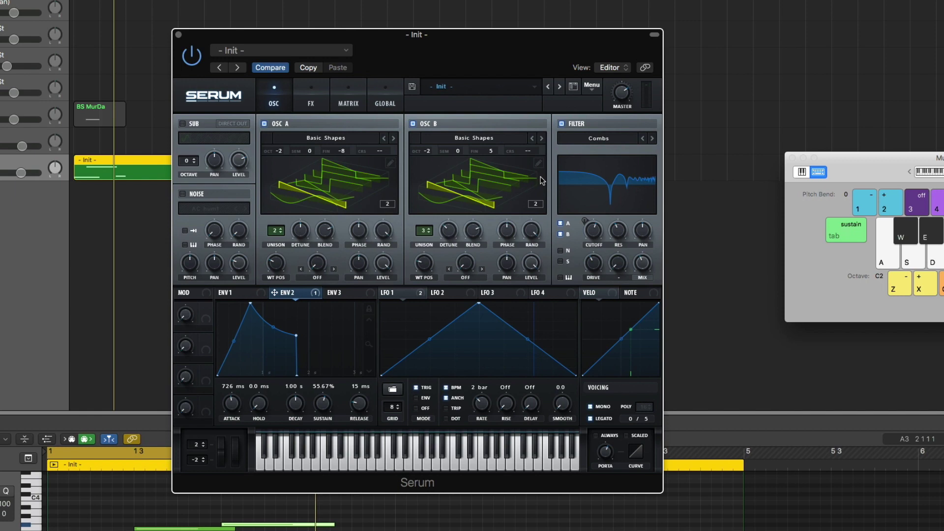
pyautogui.click(322, 104)
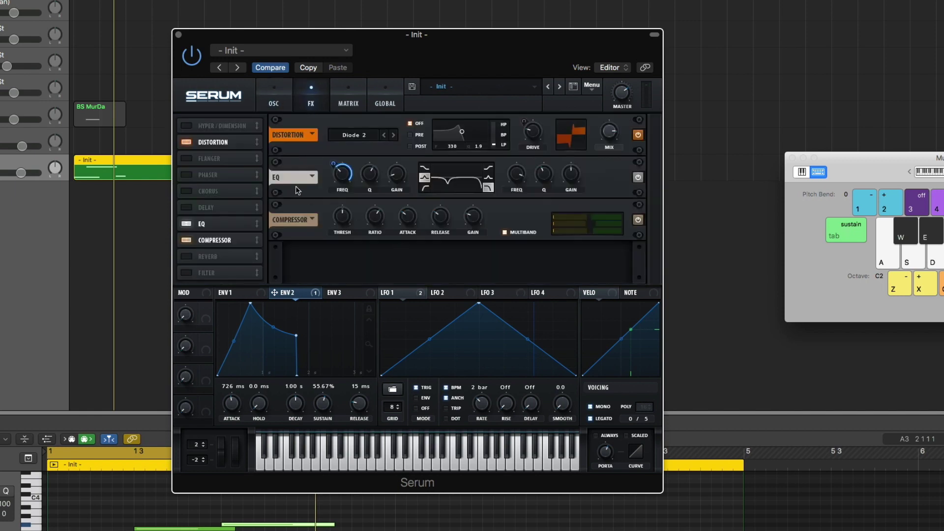
pyautogui.click(272, 104)
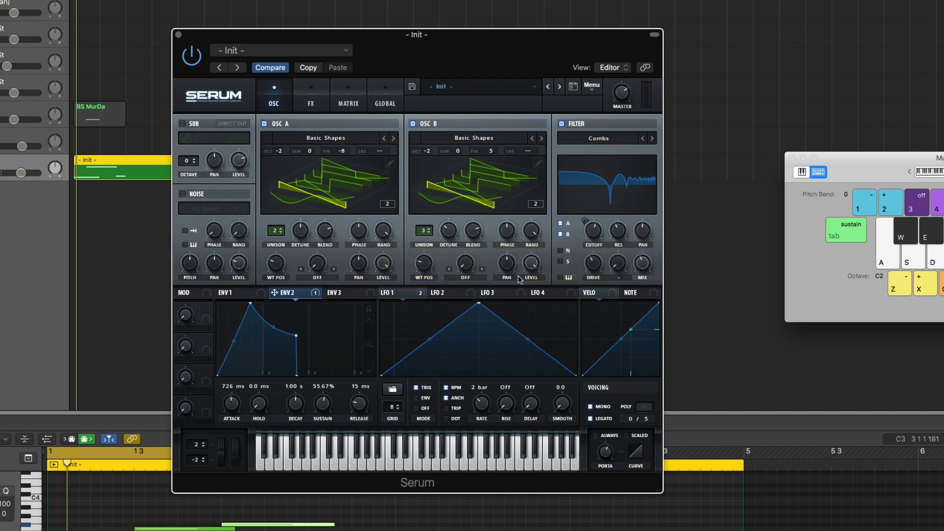
# Modulate Env 2's sustain with LFO 2 at a 1/8 rate, and set Env 2's decay to 626 ms
pyautogui.click(457, 295)
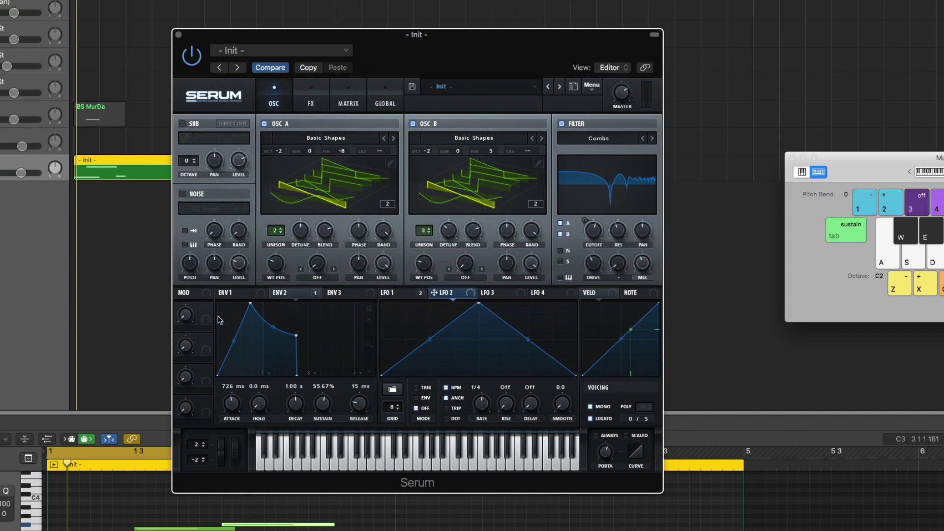
pyautogui.moveTo(233, 352); pyautogui.dragTo(206, 320)
pyautogui.moveTo(444, 296)
pyautogui.mouseDown()
pyautogui.moveTo(361, 396)
pyautogui.moveTo(329, 407)
pyautogui.mouseUp()
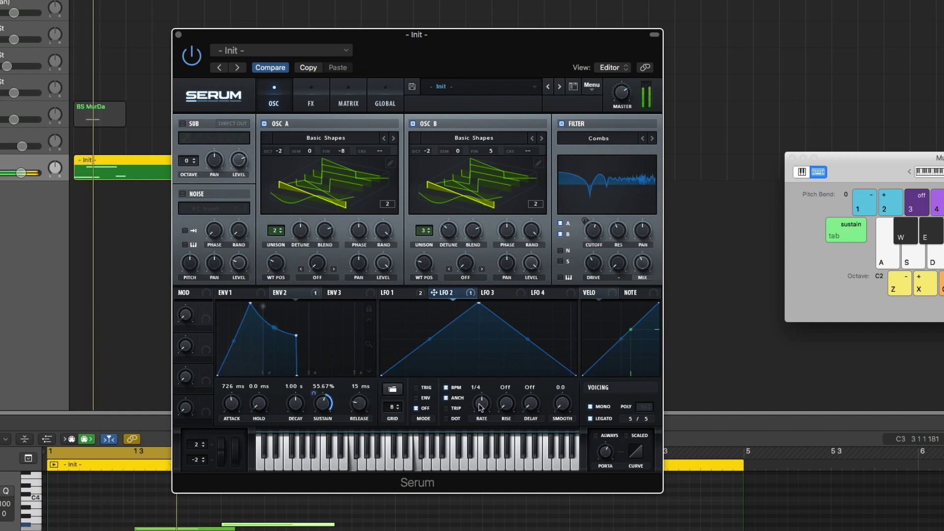
pyautogui.moveTo(481, 407); pyautogui.dragTo(486, 391)
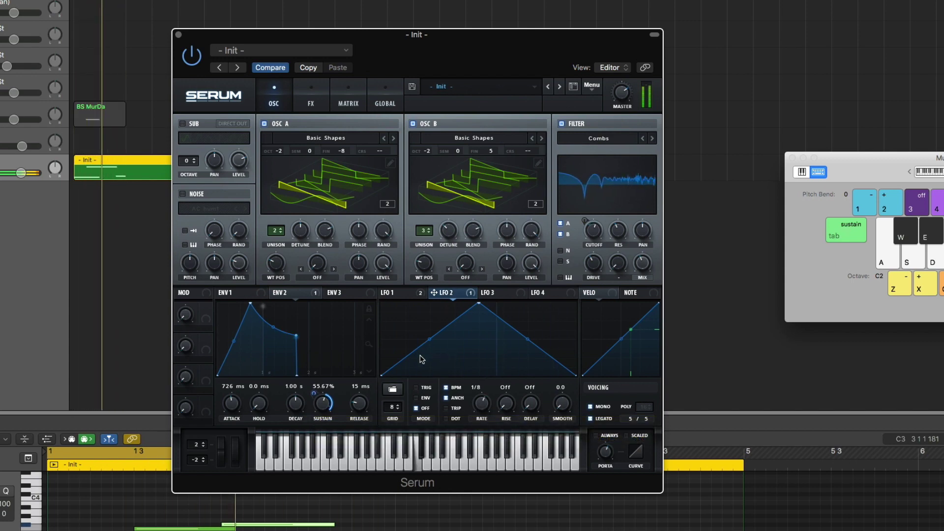
pyautogui.moveTo(303, 411); pyautogui.dragTo(304, 422)
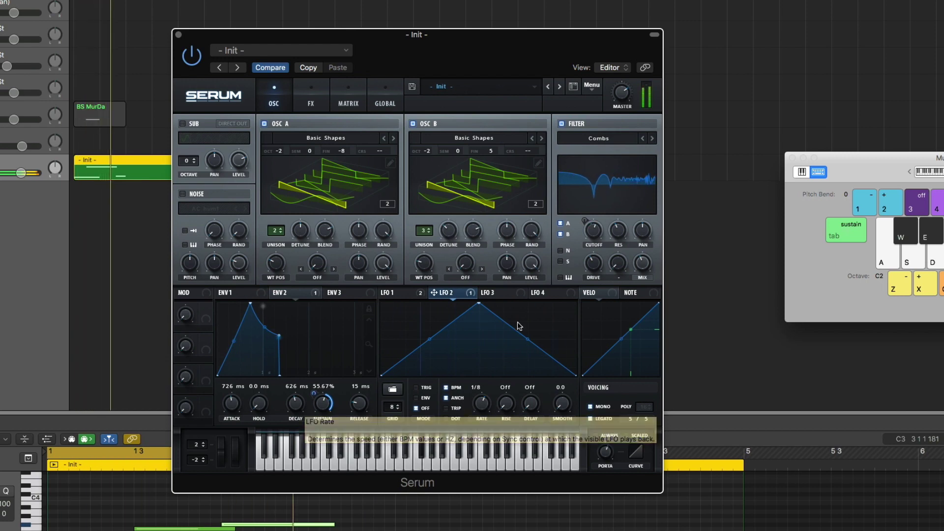
# Reshape LFO 2 into a rising ramp and set it to Trig mode with a rate of 2 bar
pyautogui.moveTo(477, 304); pyautogui.dragTo(576, 303)
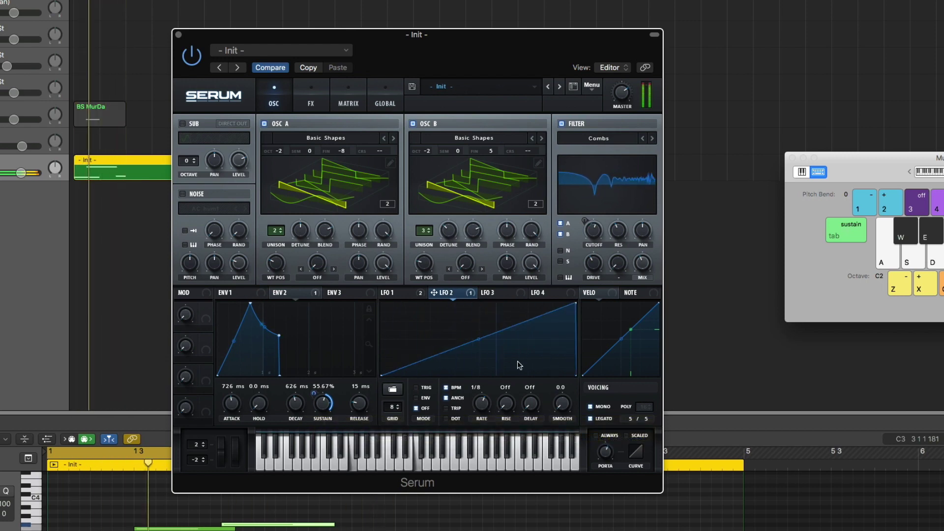
pyautogui.moveTo(483, 400); pyautogui.dragTo(482, 408)
pyautogui.click(425, 387)
pyautogui.click(412, 294)
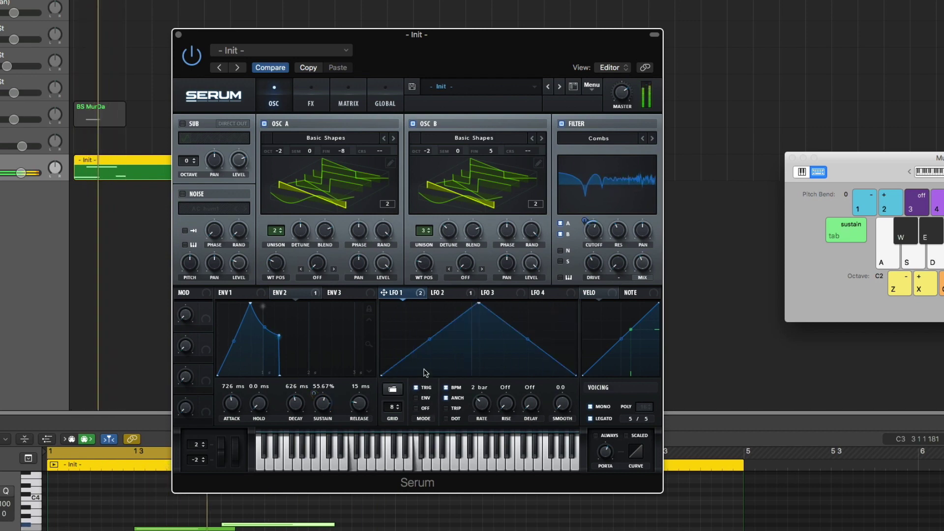
pyautogui.click(458, 295)
pyautogui.moveTo(480, 409); pyautogui.dragTo(485, 423)
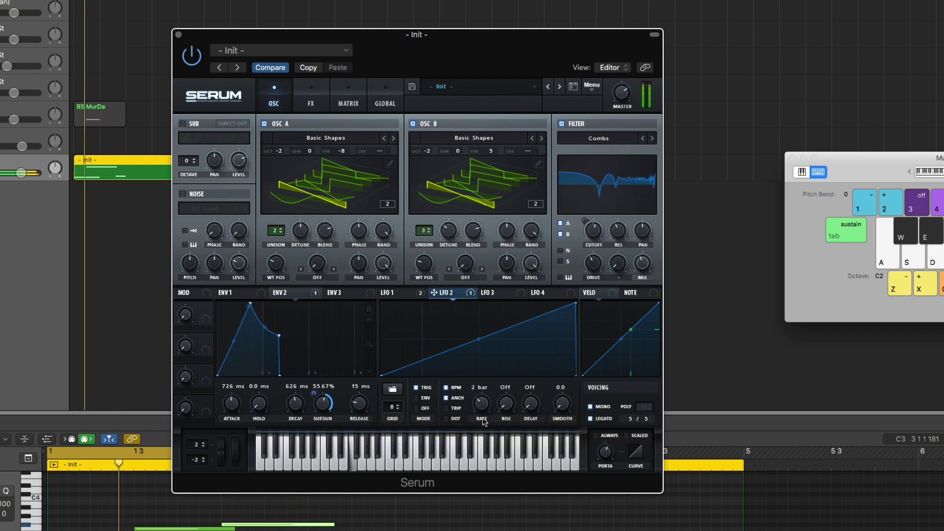
# Assign Macro 1 to LFO 2's rate, and set Env 2's decay to 955 ms
pyautogui.moveTo(206, 308); pyautogui.dragTo(483, 409)
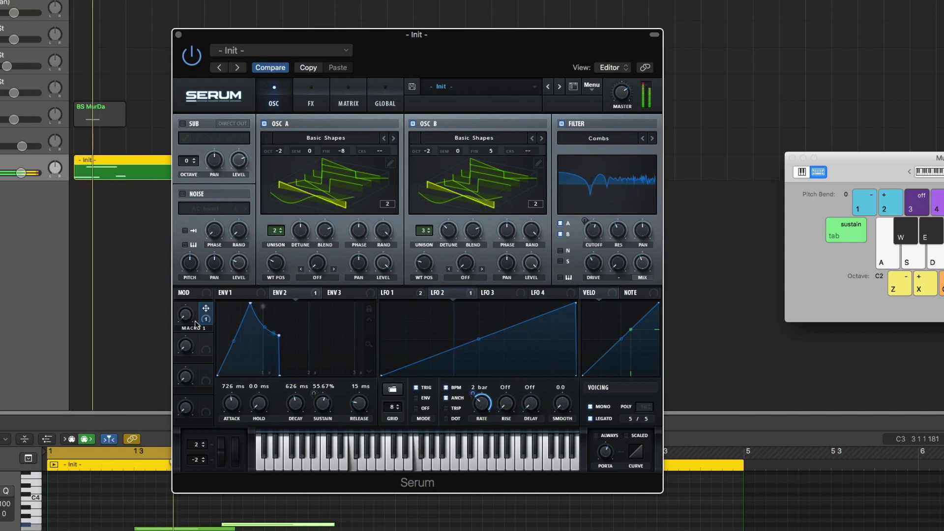
pyautogui.moveTo(196, 272); pyautogui.dragTo(196, 326)
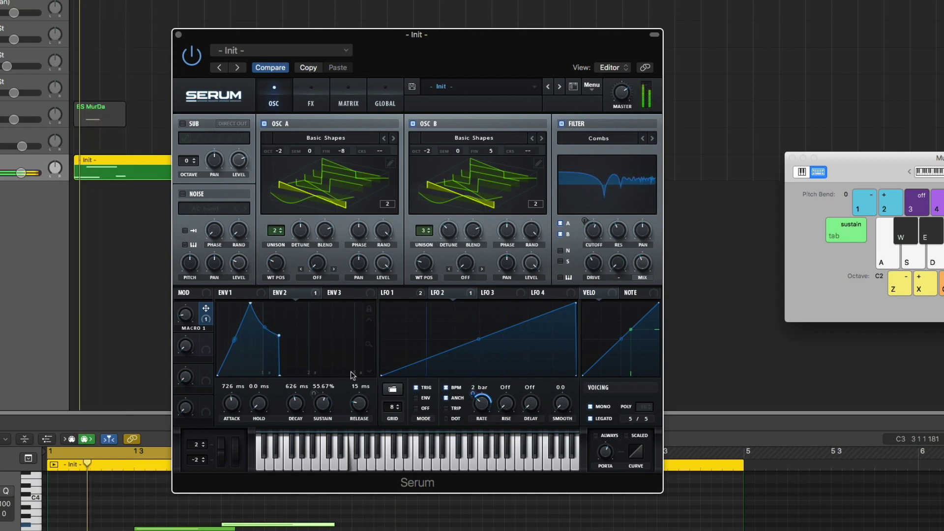
pyautogui.moveTo(296, 405); pyautogui.dragTo(304, 402)
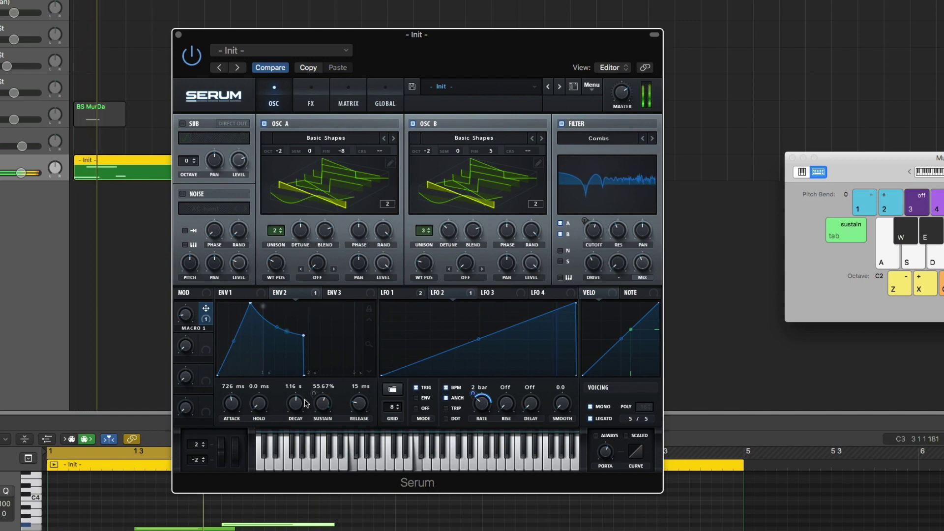
pyautogui.moveTo(306, 403); pyautogui.dragTo(307, 409)
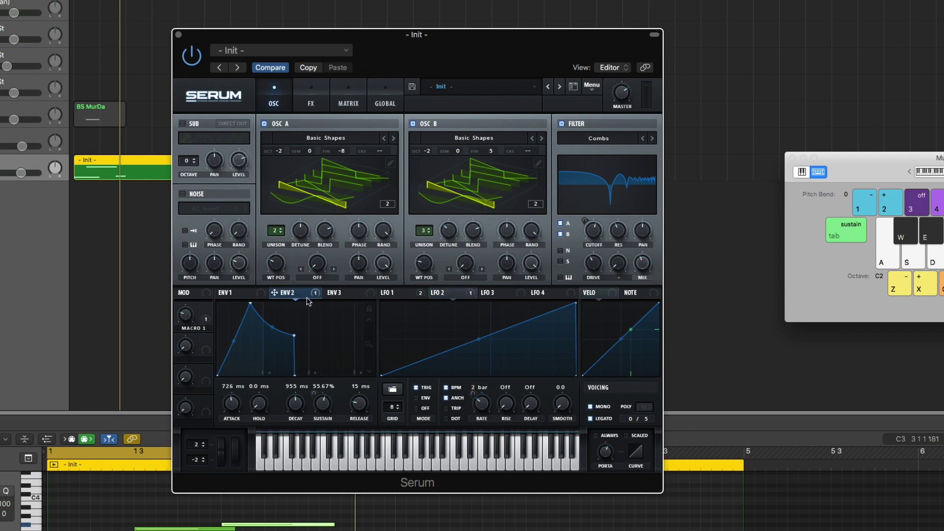
# Play the loop to examine the EQ's moving notch in the effects rack, and review the LFO assignments
pyautogui.click(309, 99)
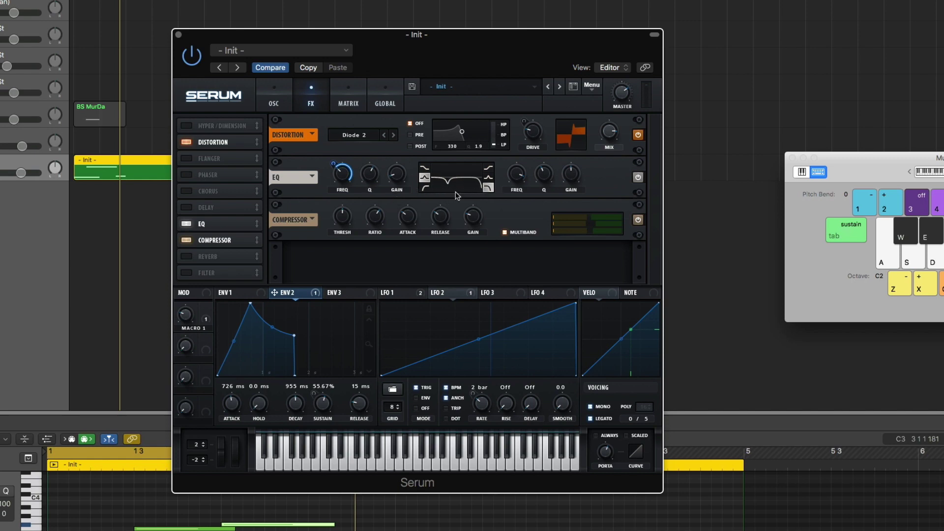
pyautogui.press('space')
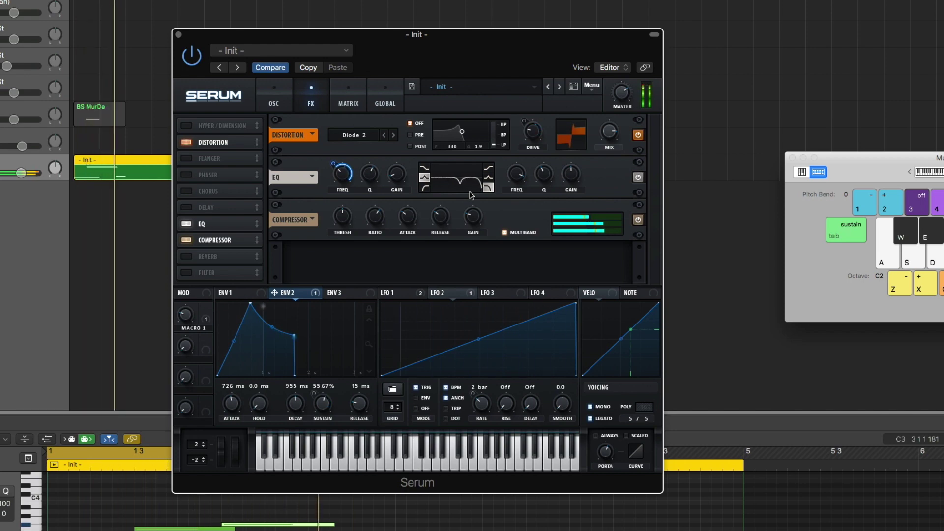
pyautogui.click(513, 295)
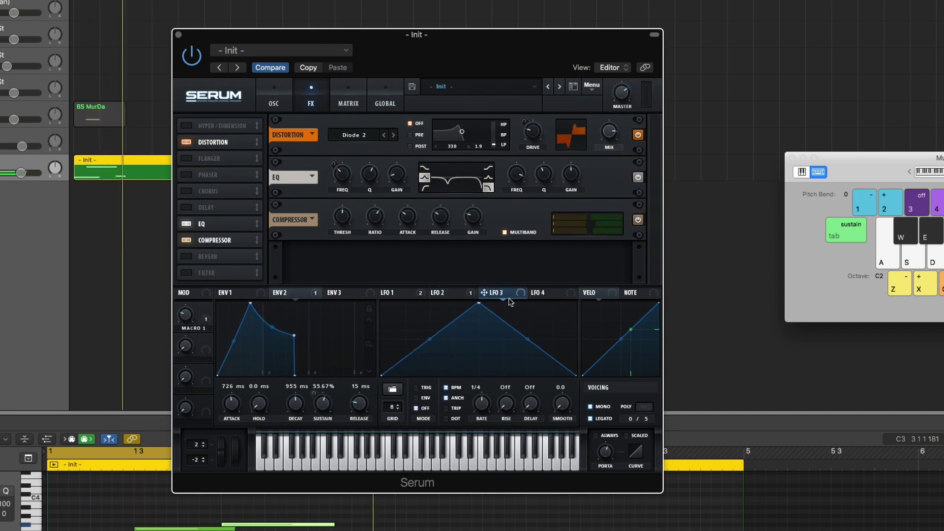
pyautogui.click(432, 295)
pyautogui.click(402, 295)
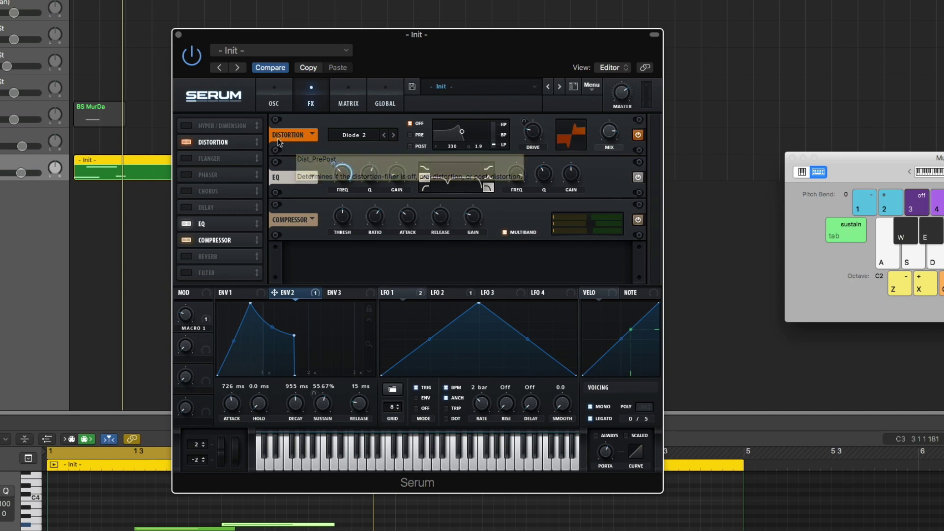
# Enable the noise oscillator and change its noise sample to BrightWhite while the loop plays
pyautogui.click(275, 96)
pyautogui.press('space')
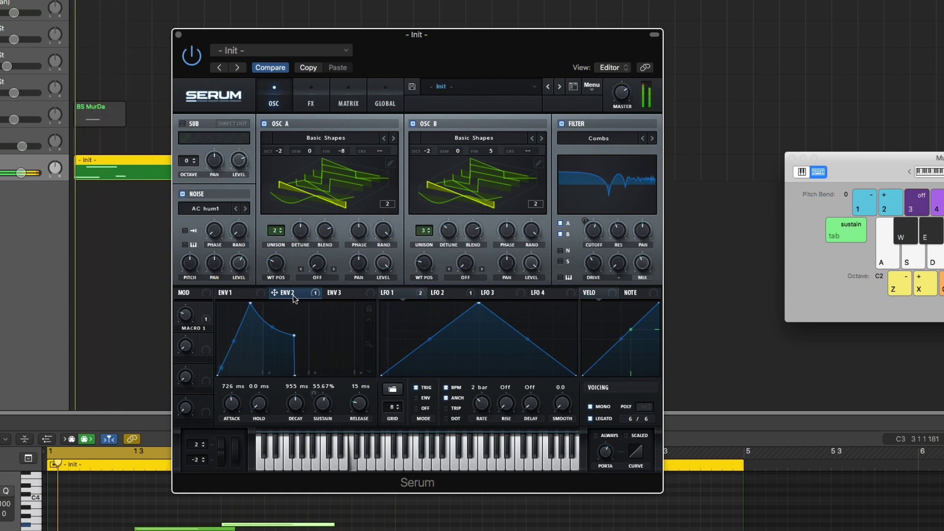
pyautogui.click(413, 291)
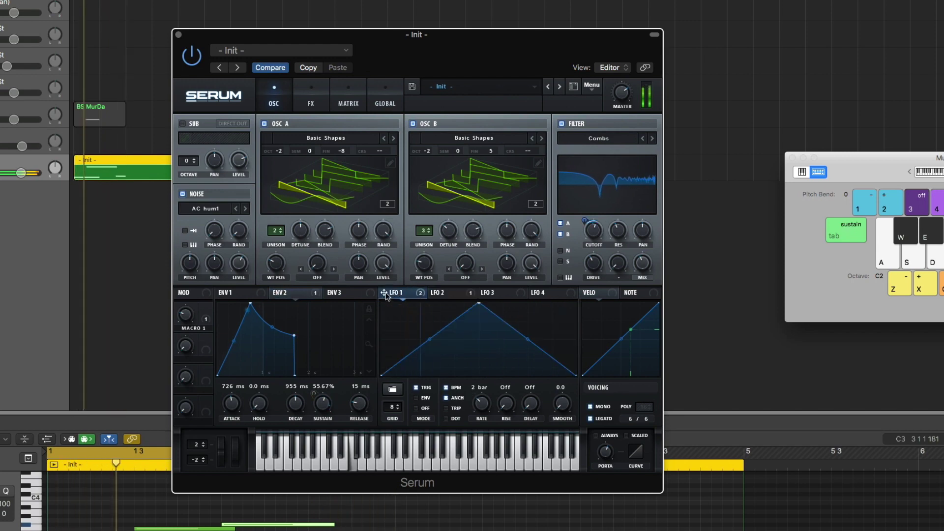
pyautogui.click(247, 208)
pyautogui.click(247, 208)
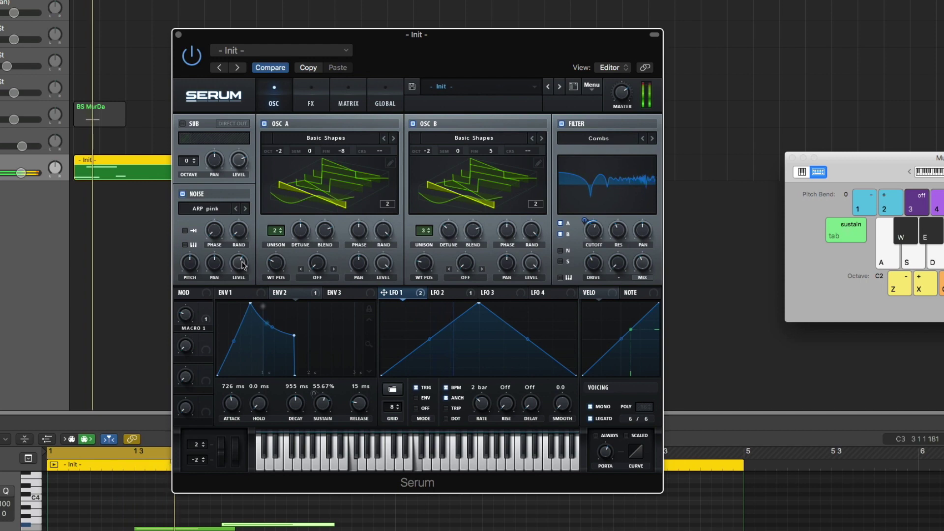
# Switch the noise sample to J106 and turn off oscillators A and B to isolate the noise
pyautogui.click(247, 207)
pyautogui.click(246, 208)
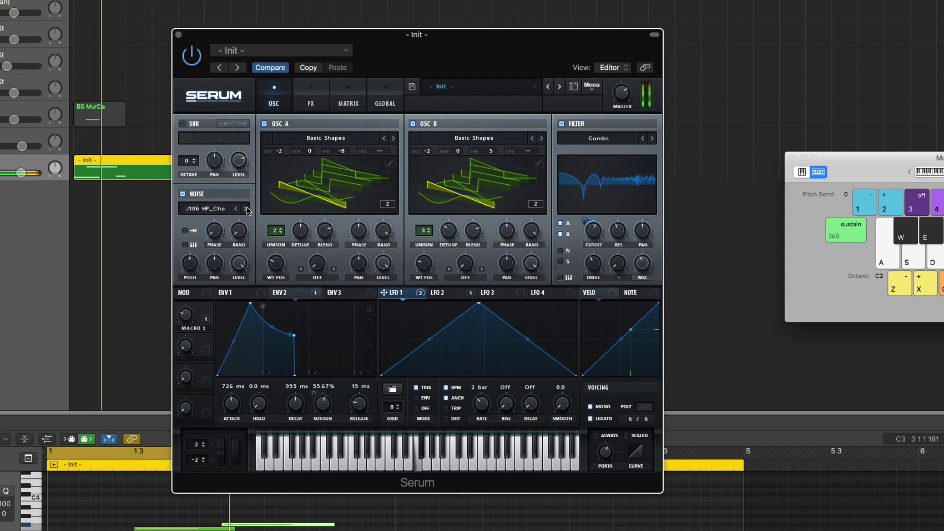
pyautogui.click(264, 124)
pyautogui.click(413, 123)
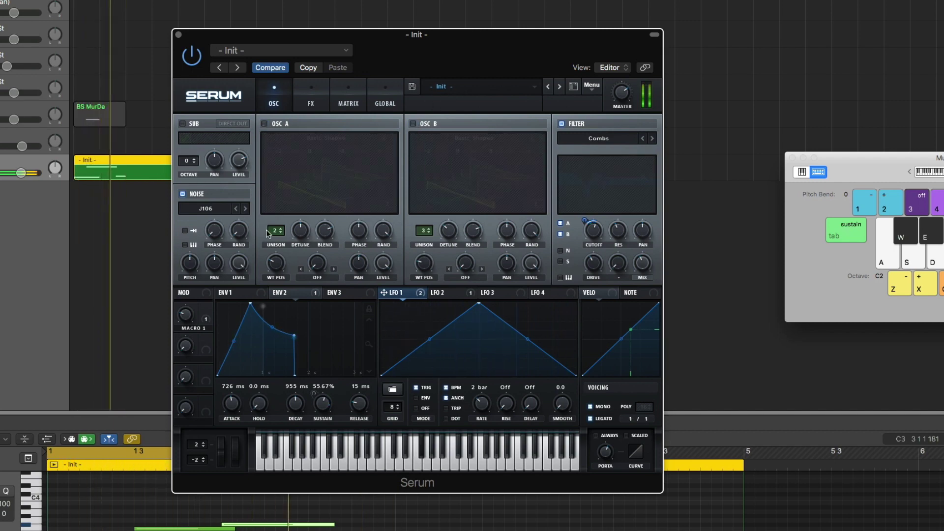
# Audition other noise samples, settle on XF_KikAtk_01, and modulate the noise pitch with LFO 1
pyautogui.click(246, 208)
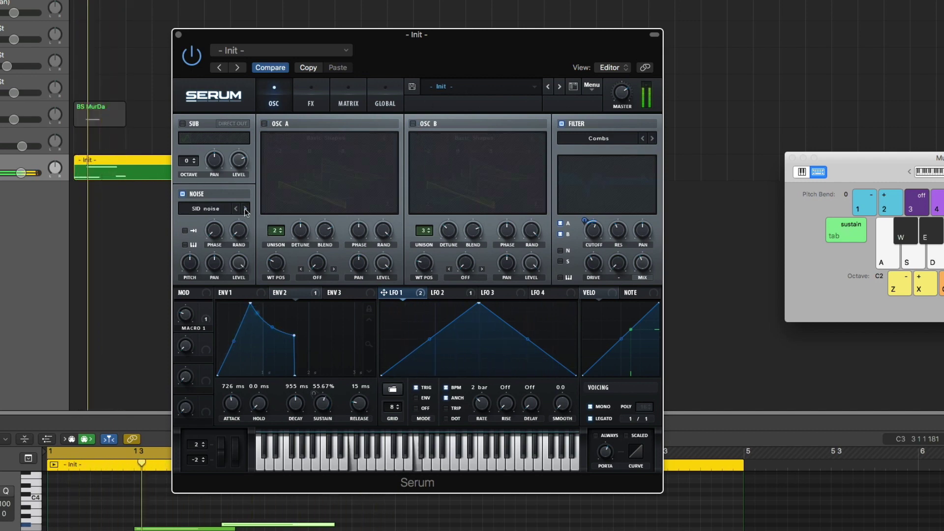
pyautogui.click(245, 208)
pyautogui.click(237, 208)
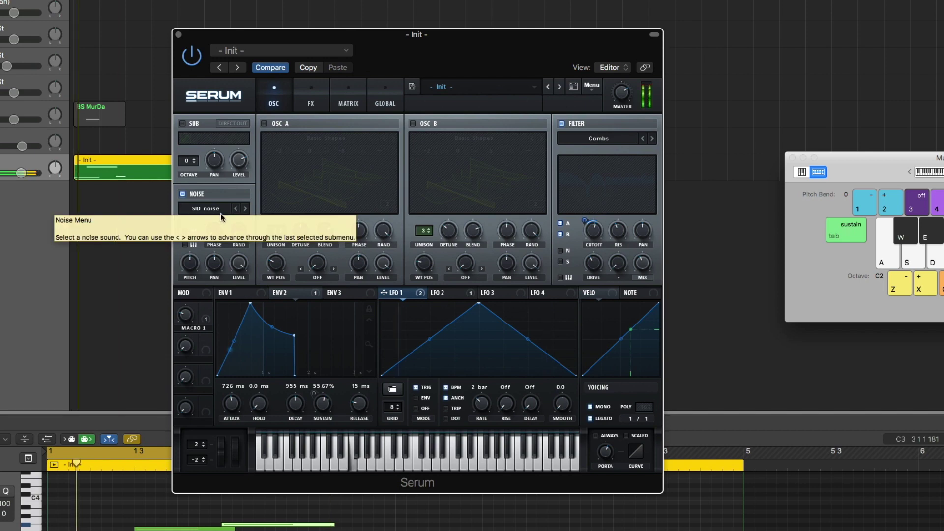
pyautogui.click(237, 208)
pyautogui.click(236, 208)
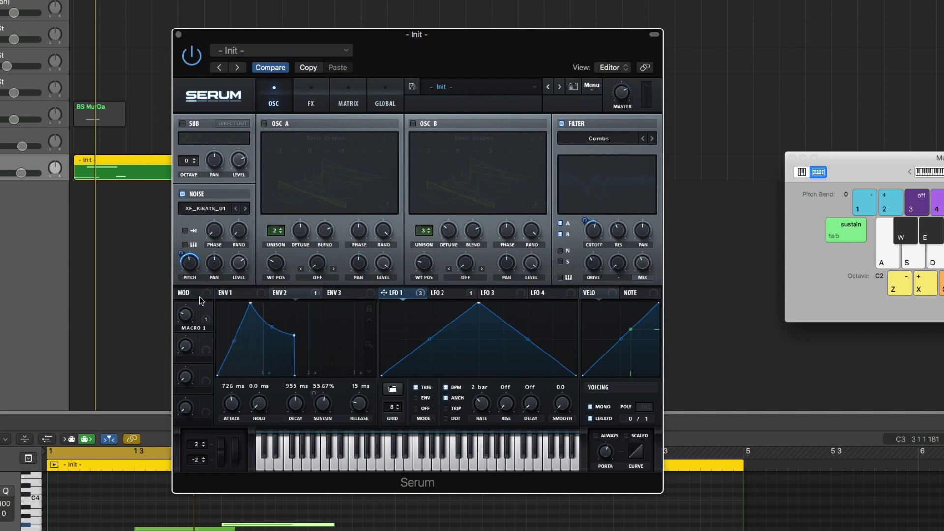
pyautogui.press('space')
pyautogui.moveTo(185, 264)
pyautogui.mouseDown()
pyautogui.moveTo(184, 273)
pyautogui.moveTo(183, 256)
pyautogui.moveTo(180, 271)
pyautogui.moveTo(189, 270)
pyautogui.mouseUp()
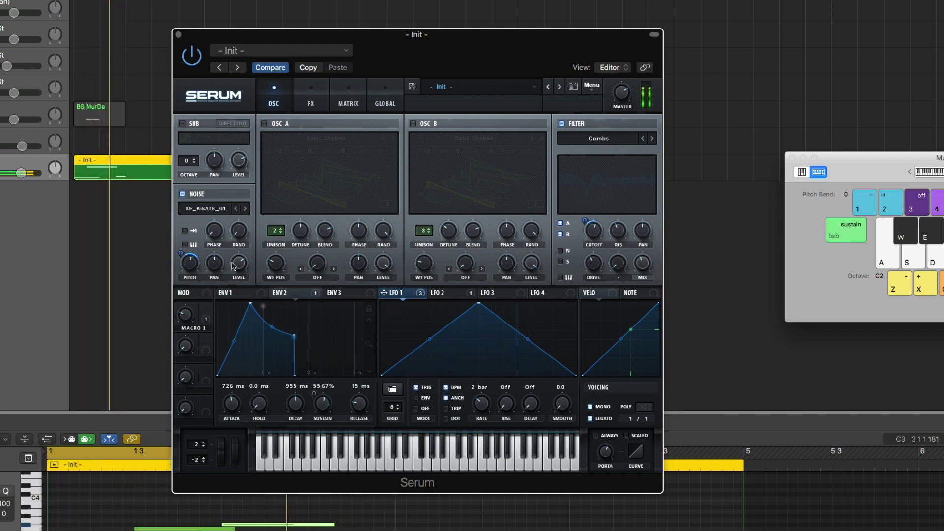
# Turn oscillators A and B back on, and adjust the noise pitch with the noise level at 98%
pyautogui.click(265, 124)
pyautogui.click(413, 123)
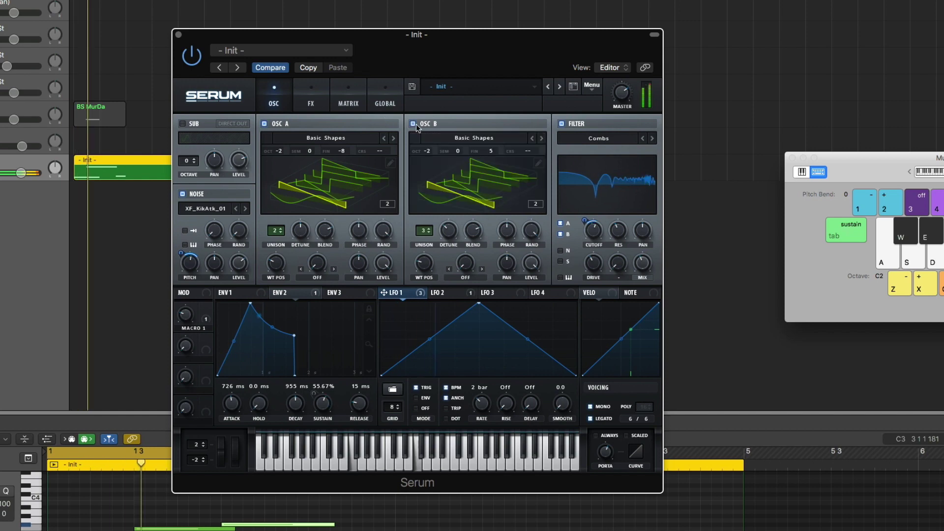
pyautogui.moveTo(244, 268); pyautogui.dragTo(244, 247)
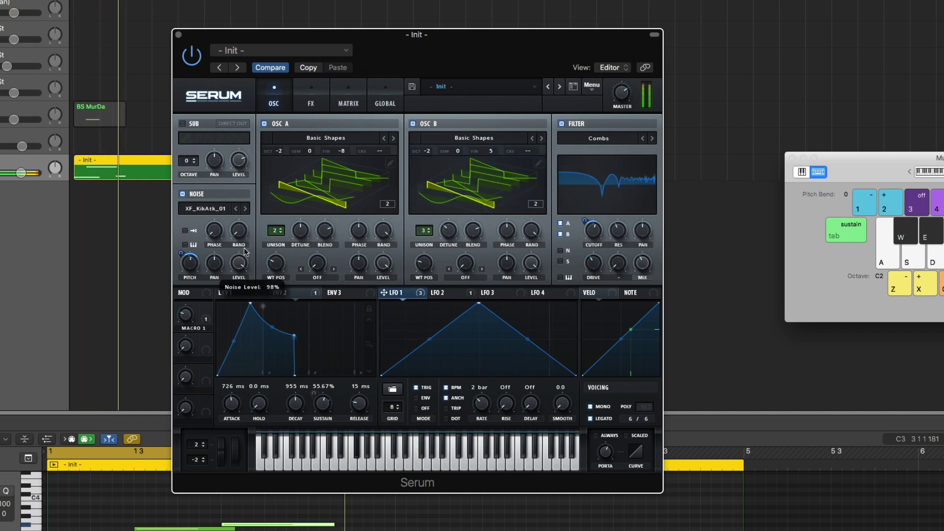
pyautogui.moveTo(193, 266); pyautogui.dragTo(196, 257)
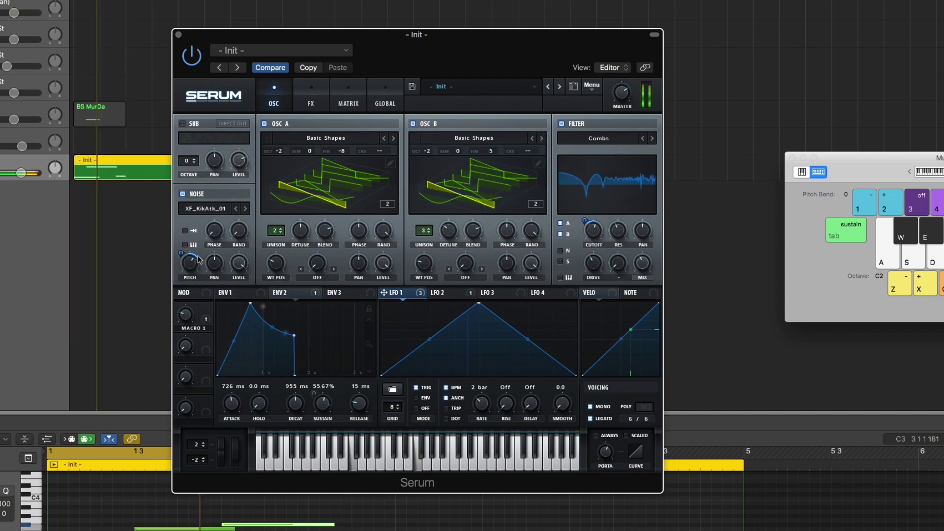
# Turn off oscillator A and change the noise sample to AlphaNz from the Analog category
pyautogui.click(266, 124)
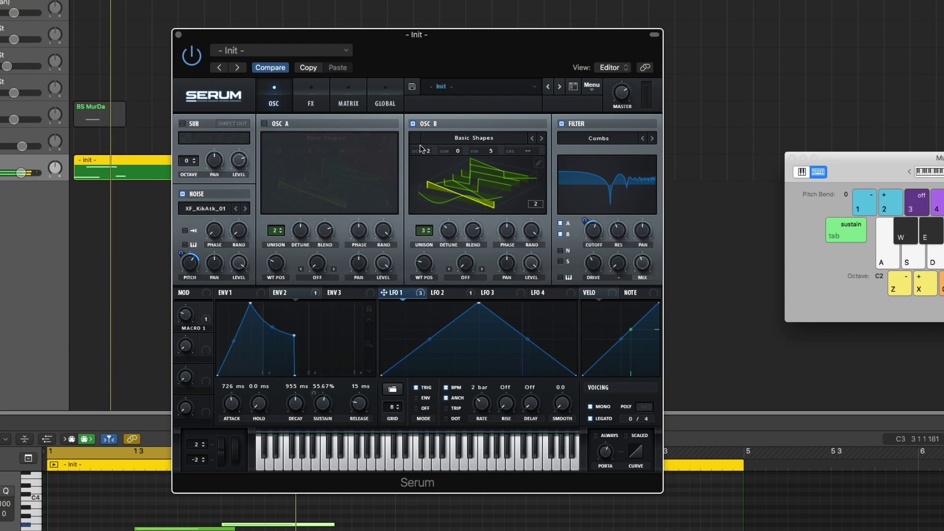
pyautogui.click(234, 210)
pyautogui.moveTo(235, 220)
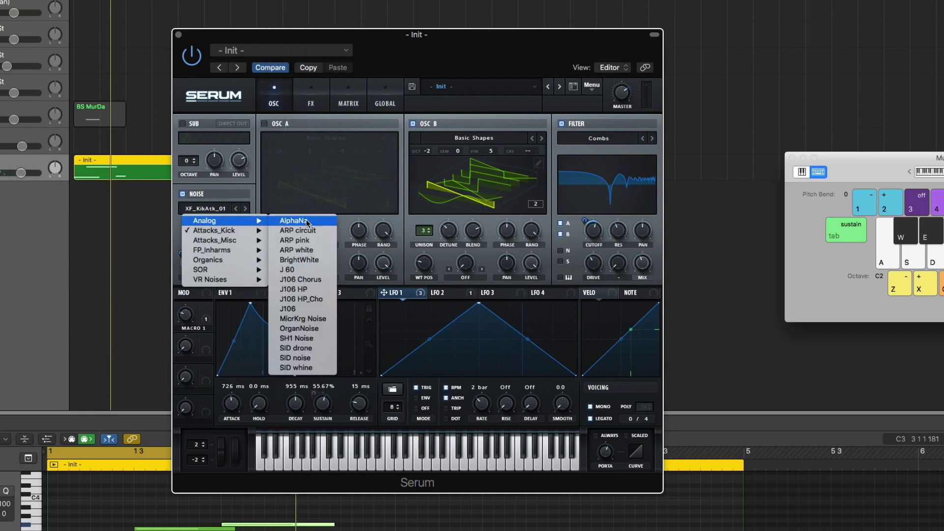
pyautogui.click(300, 221)
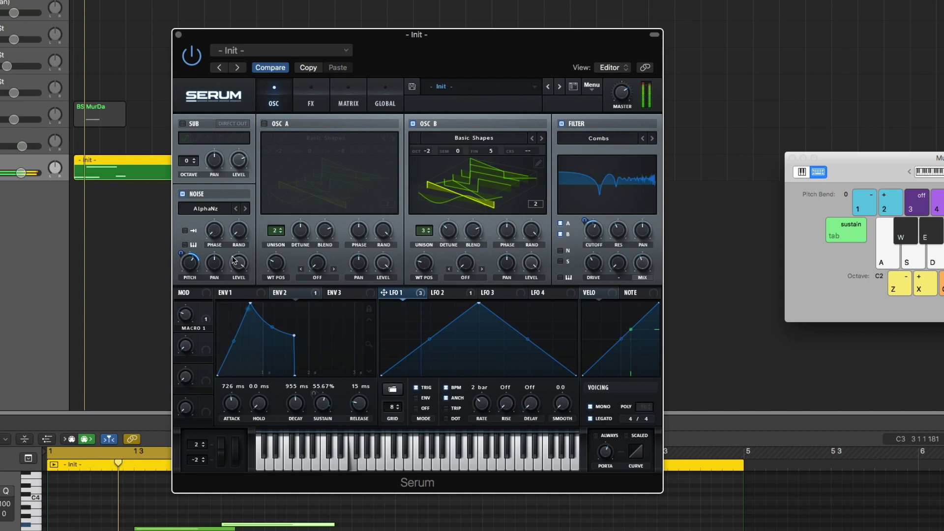
# Remove all modulators from the noise pitch and return the pitch to its centre value
pyautogui.rightClick(192, 266)
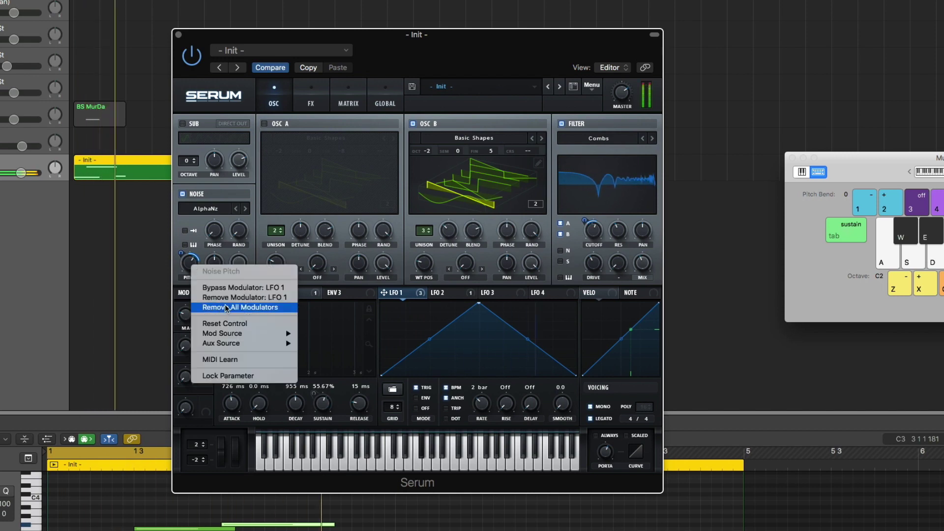
pyautogui.click(217, 307)
pyautogui.doubleClick(192, 266)
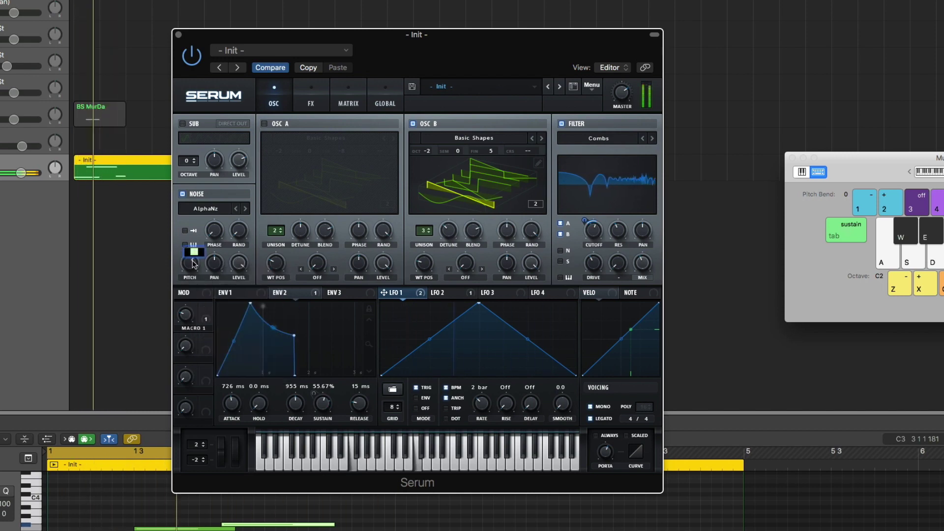
pyautogui.press('Return')
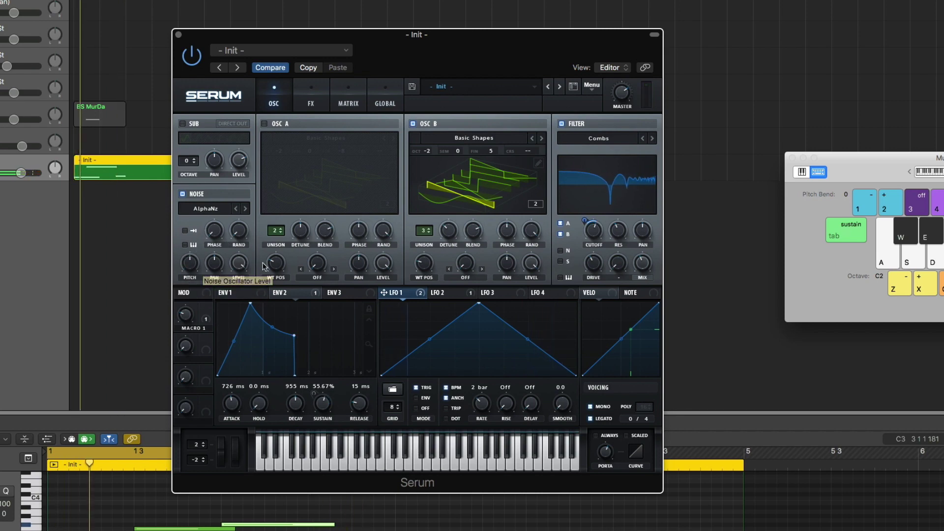
# Adjust the noise oscillator's level and turn oscillator A back on
pyautogui.moveTo(241, 262); pyautogui.dragTo(267, 150)
pyautogui.click(264, 124)
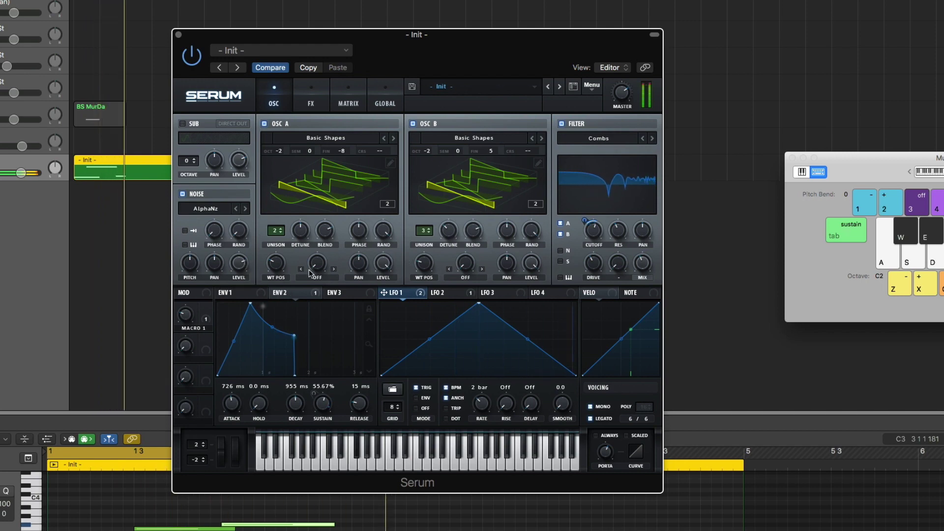
pyautogui.click(309, 105)
pyautogui.click(275, 100)
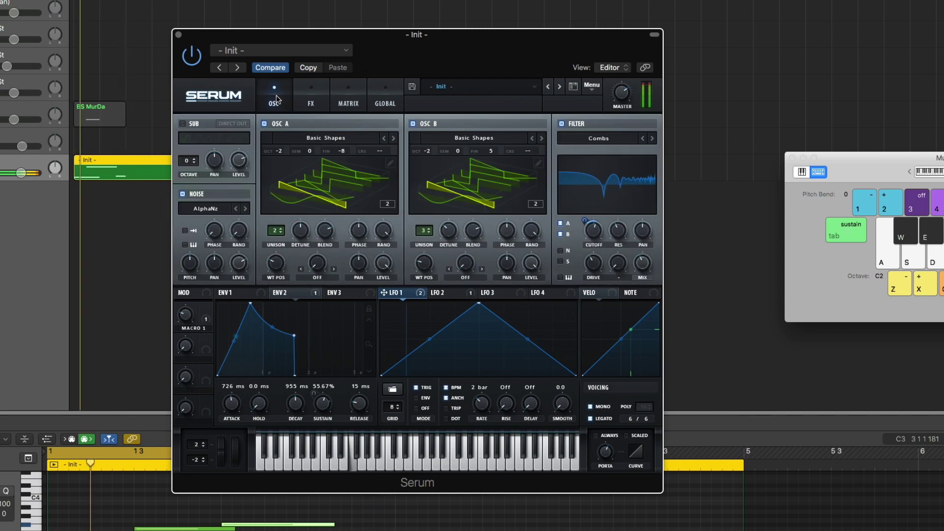
# Check the effects rack while the loop plays, and set the master volume to 61%
pyautogui.click(311, 98)
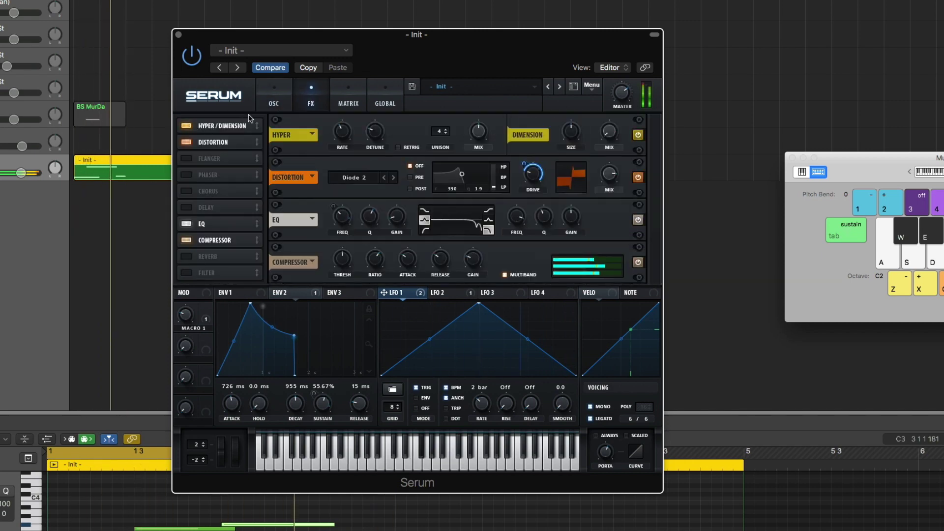
pyautogui.click(273, 98)
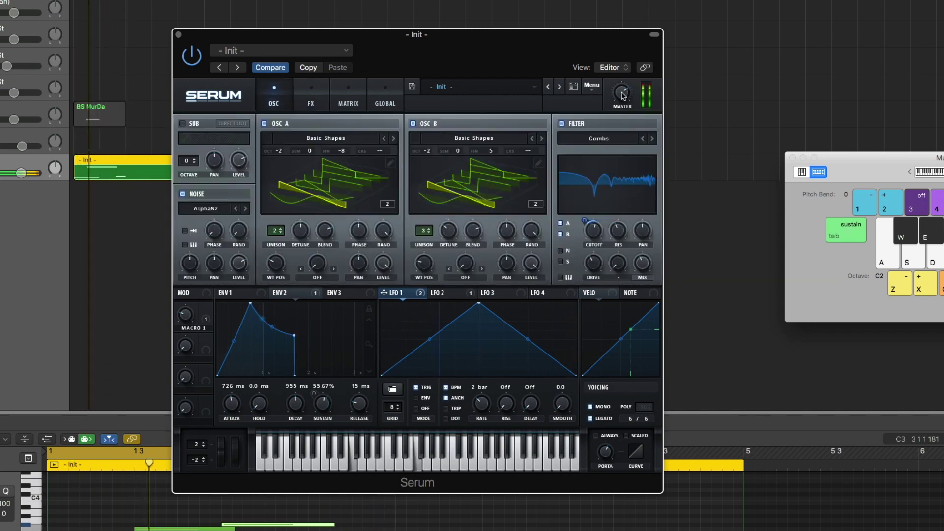
pyautogui.moveTo(624, 97)
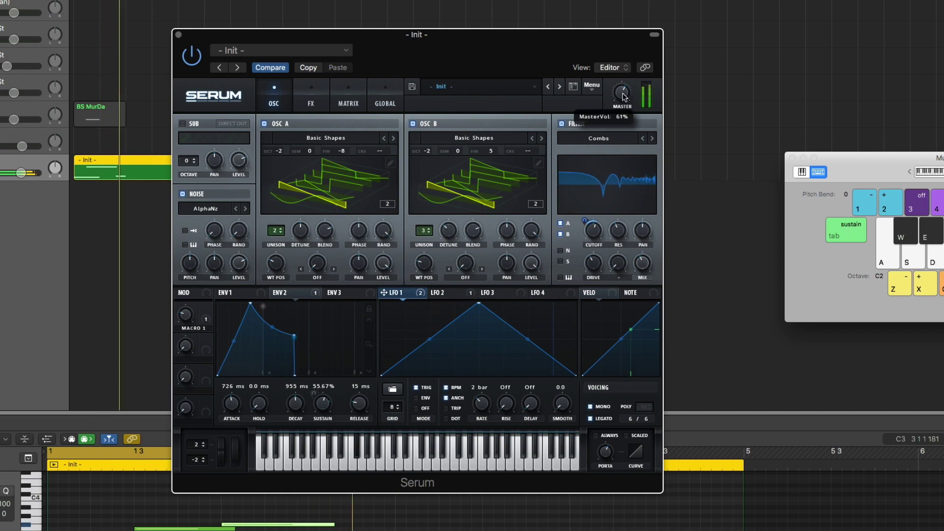
# Enable the filter effect between the EQ and the compressor, and set its type to Reverb
pyautogui.click(311, 98)
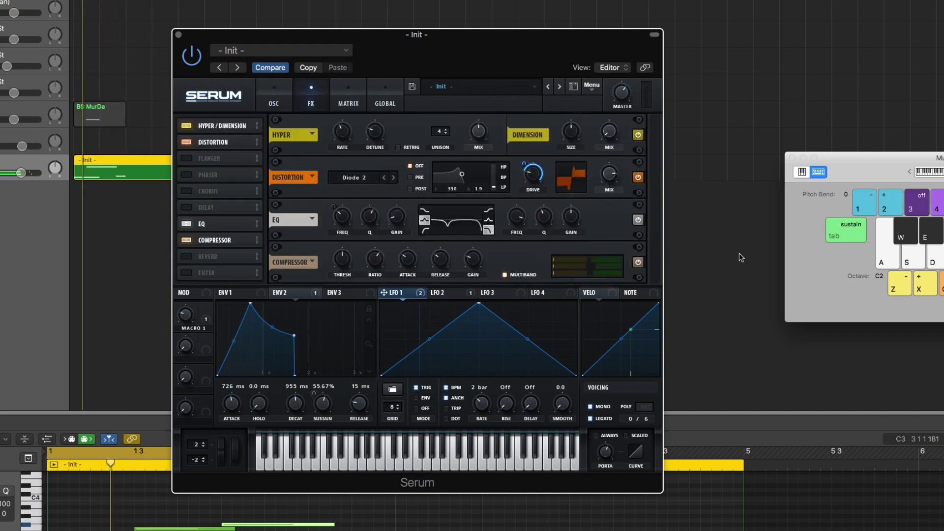
pyautogui.moveTo(212, 274); pyautogui.dragTo(229, 236)
pyautogui.click(355, 221)
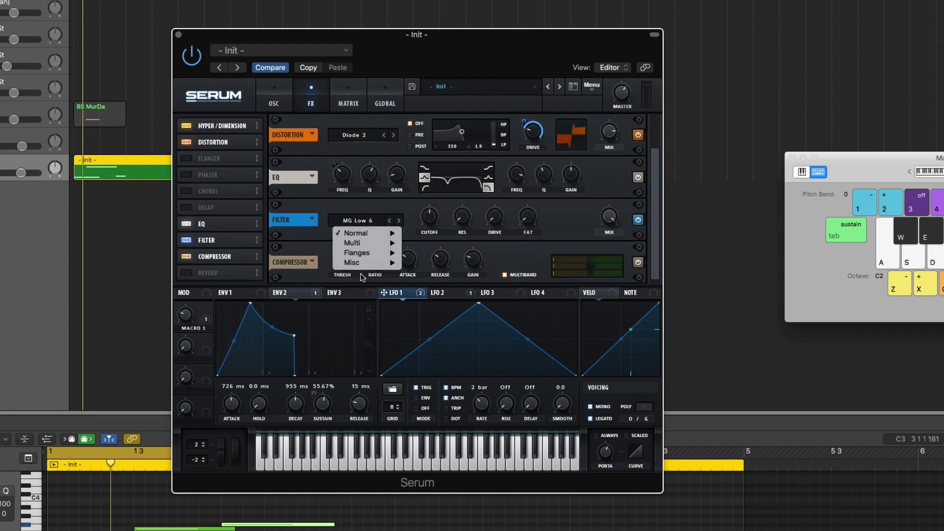
pyautogui.moveTo(375, 264)
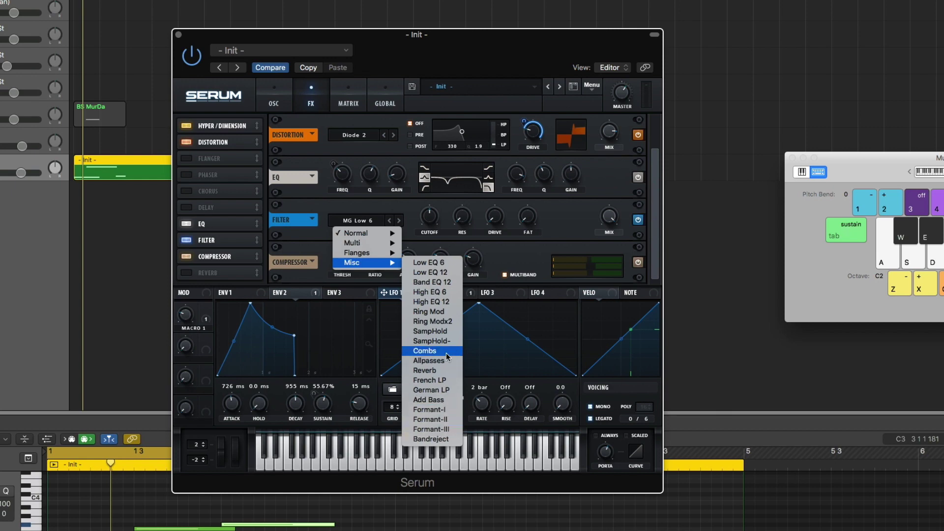
pyautogui.click(439, 370)
# Play the loop and assign Env 2 to the filter effect's cutoff, adjusting the cutoff and modulation depth
pyautogui.press('space')
pyautogui.moveTo(432, 218); pyautogui.dragTo(496, 187)
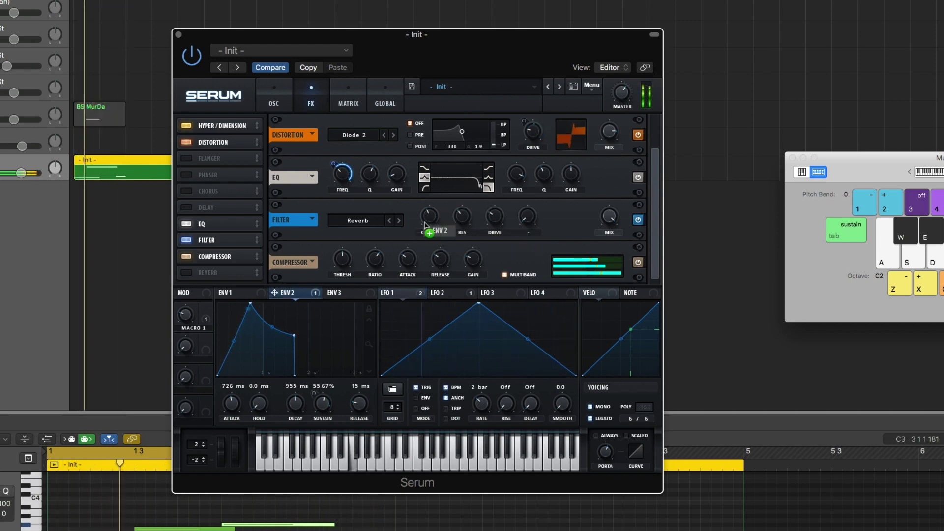
pyautogui.moveTo(429, 221); pyautogui.dragTo(427, 246)
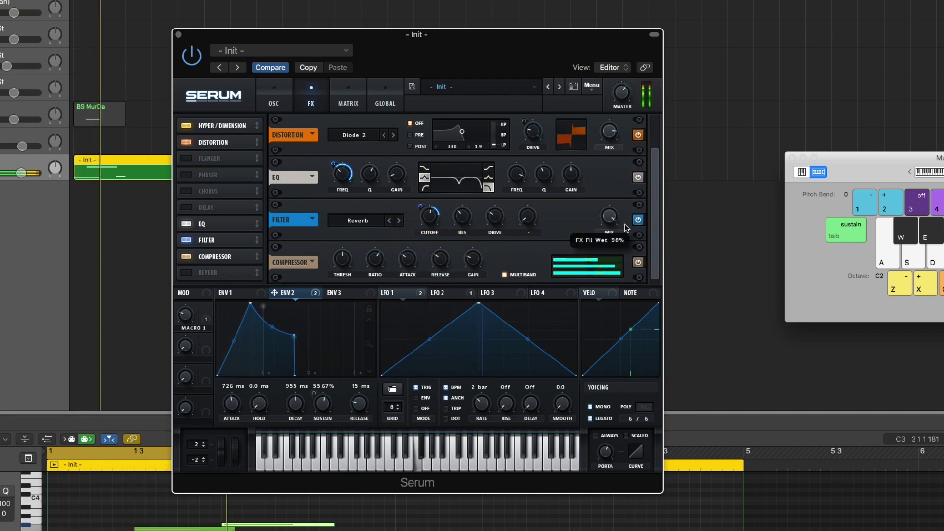
pyautogui.moveTo(434, 218); pyautogui.dragTo(428, 238)
pyautogui.moveTo(420, 206); pyautogui.dragTo(426, 200)
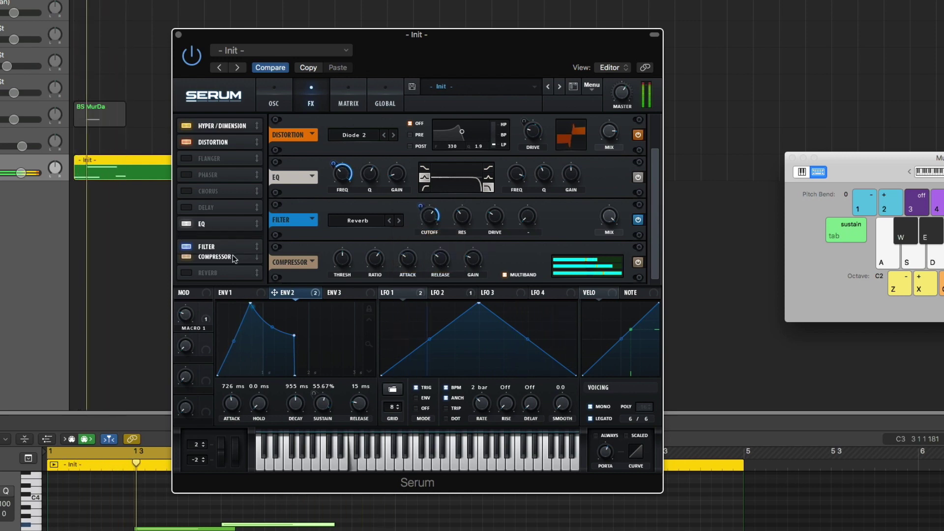
# Move the filter effect after the compressor and set its cutoff to about 392 Hz, checking the LFO 1 and LFO 2 assignments
pyautogui.moveTo(233, 259); pyautogui.dragTo(233, 241)
pyautogui.moveTo(433, 263); pyautogui.dragTo(429, 278)
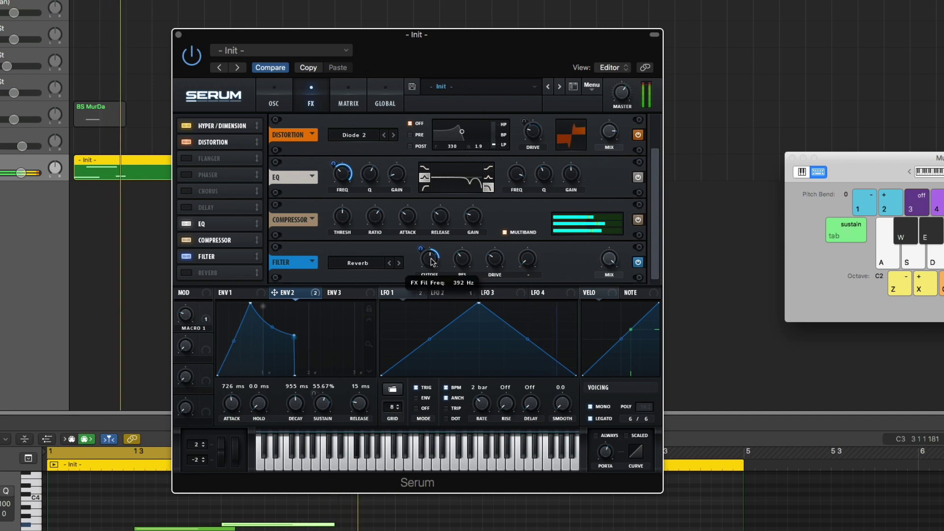
pyautogui.click(466, 293)
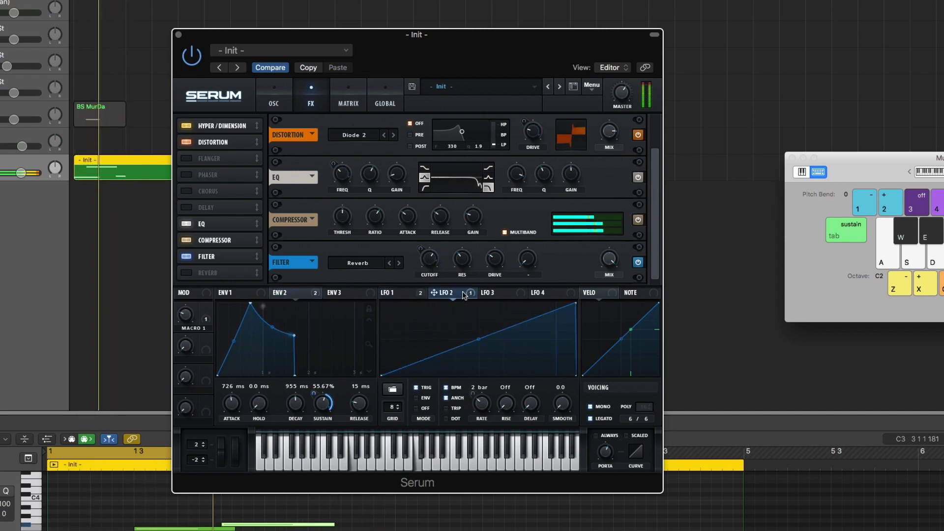
pyautogui.click(419, 292)
pyautogui.click(451, 293)
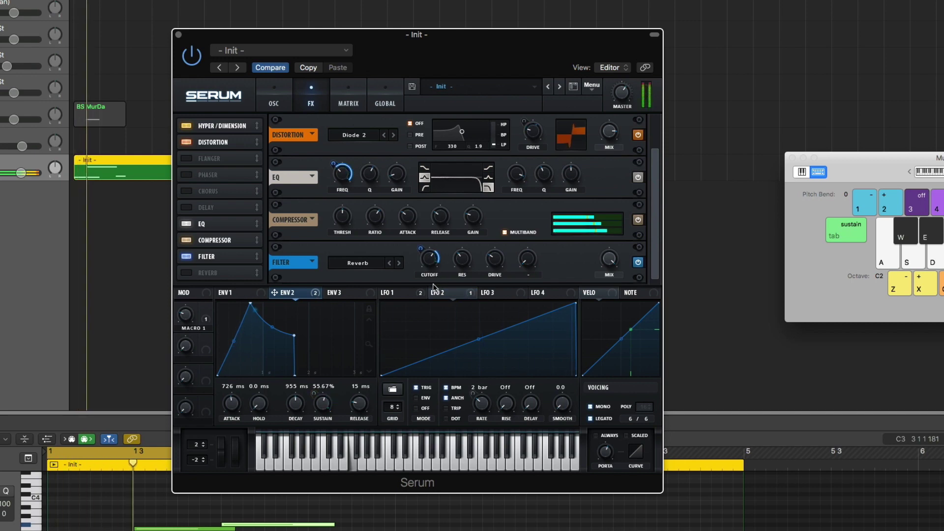
# Remove all modulators from the filter effect's cutoff and assign LFO 1 to it instead
pyautogui.rightClick(424, 256)
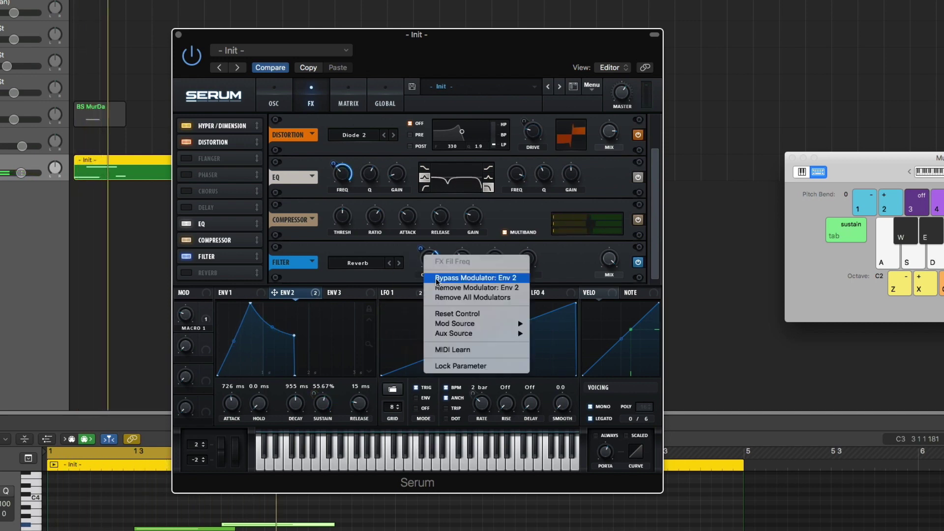
pyautogui.click(459, 297)
pyautogui.click(409, 293)
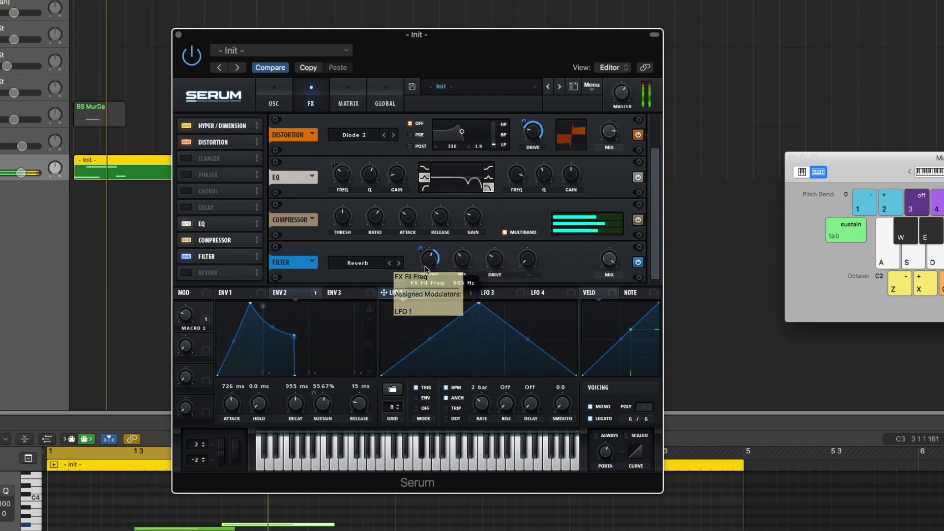
# Move the filter effect back before the compressor, and adjust its cutoff with the mix at 50%
pyautogui.moveTo(253, 268); pyautogui.dragTo(253, 239)
pyautogui.moveTo(609, 215); pyautogui.dragTo(609, 258)
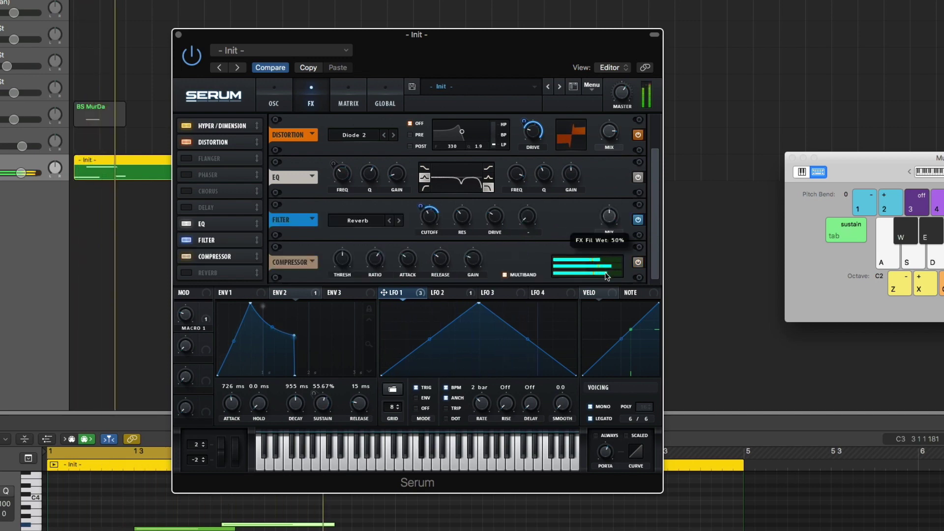
pyautogui.moveTo(430, 216); pyautogui.dragTo(462, 209)
# Rebalance the filter effect's mix while comparing it with the bypassed sound, and change its type to Allpasses
pyautogui.moveTo(609, 217); pyautogui.dragTo(618, 184)
pyautogui.click(637, 220)
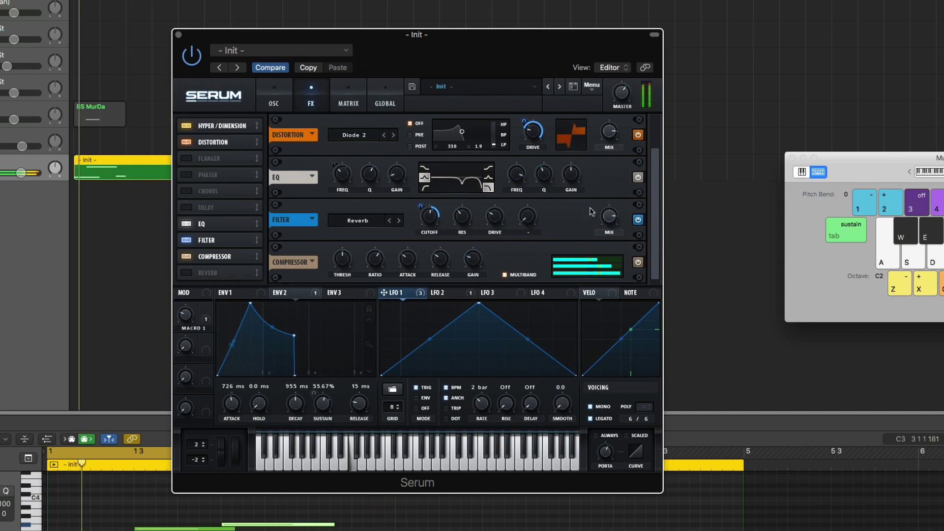
pyautogui.moveTo(609, 218); pyautogui.dragTo(609, 222)
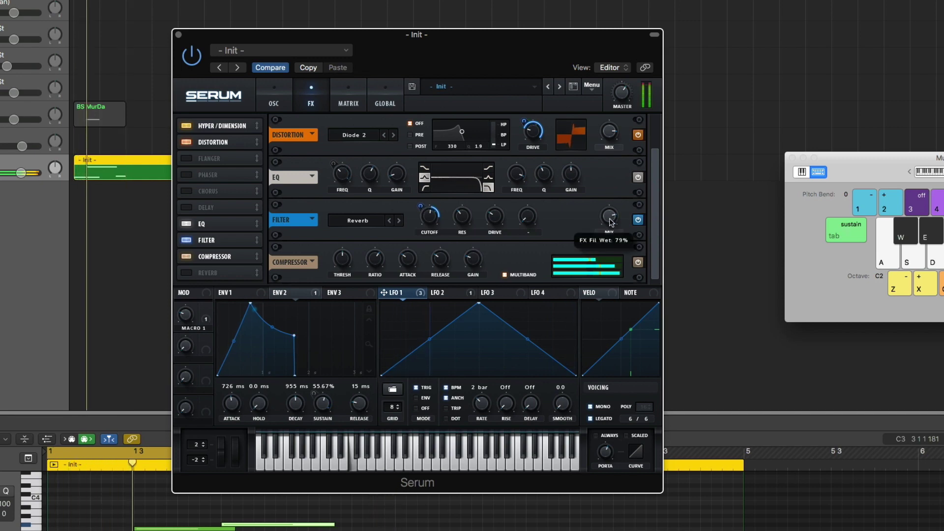
pyautogui.click(399, 221)
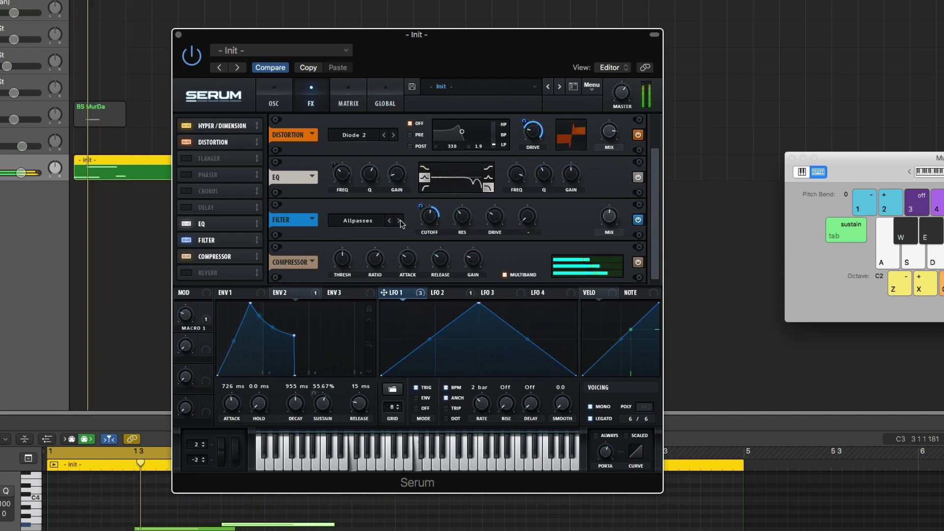
# Try the Reverb type in the filter effect, comparing it with the bypassed sound
pyautogui.click(400, 220)
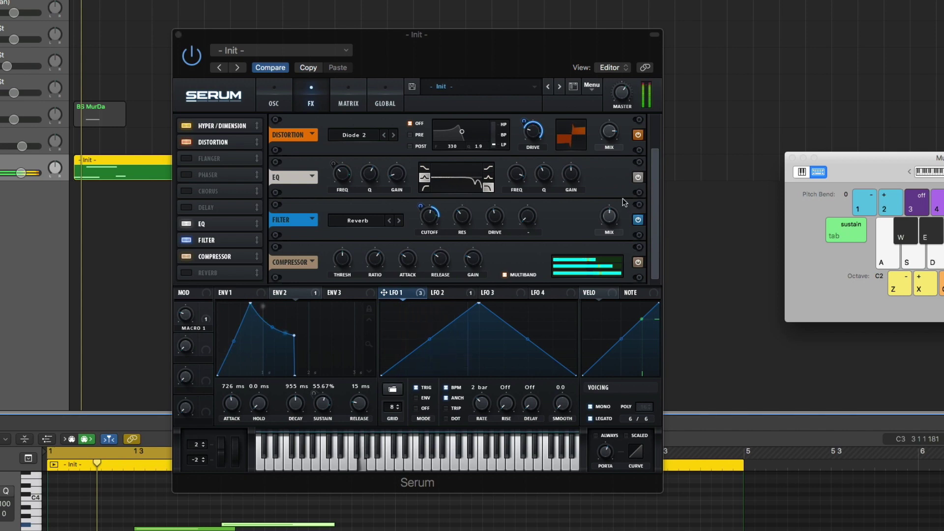
pyautogui.click(637, 220)
pyautogui.press('d')
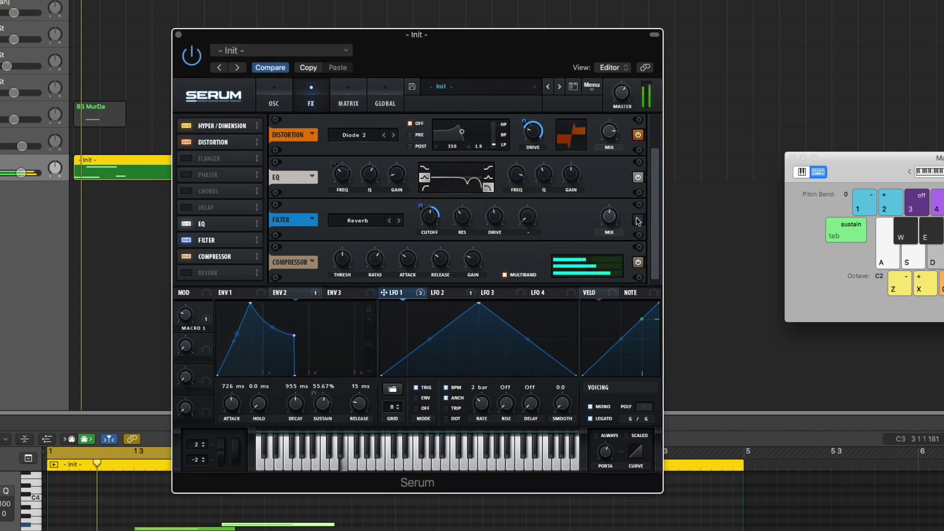
pyautogui.click(637, 220)
# Change the filter effect's type to the Flg - flanger and adjust its cutoff
pyautogui.click(384, 225)
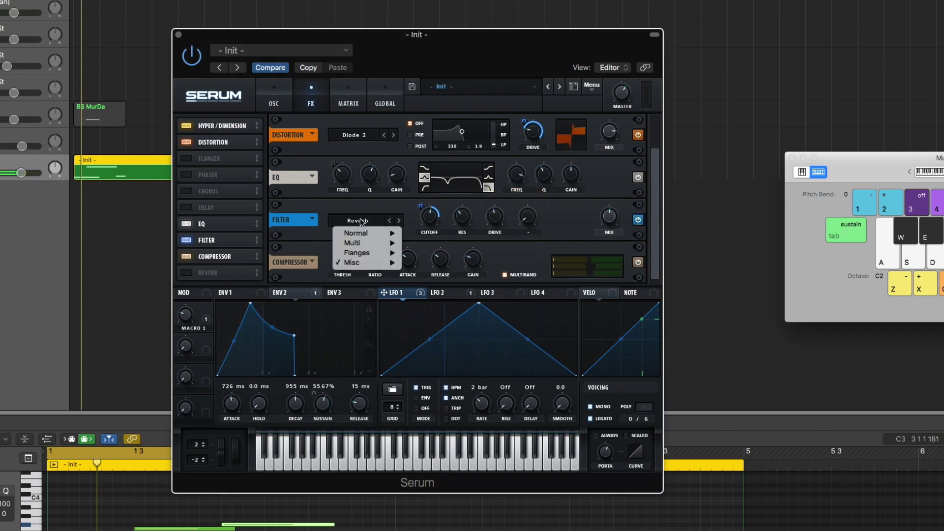
pyautogui.moveTo(385, 268)
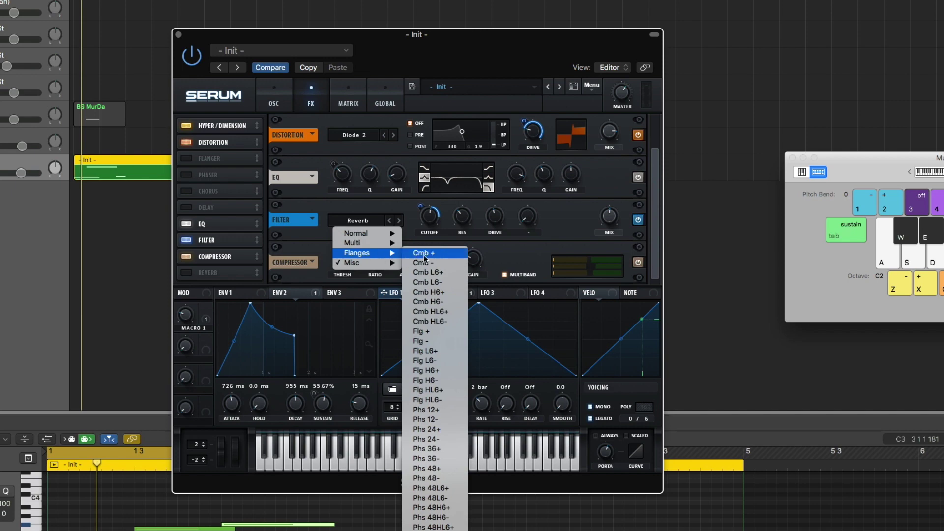
pyautogui.click(436, 332)
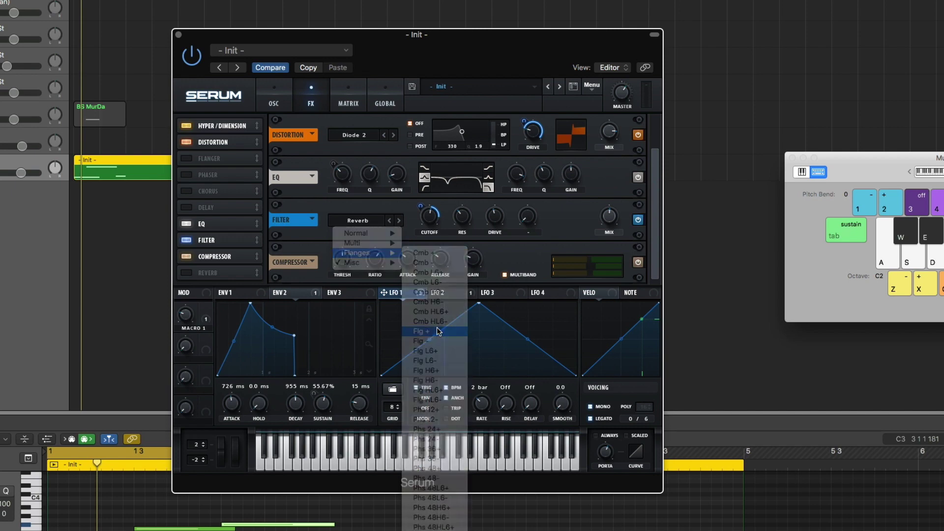
pyautogui.moveTo(425, 223); pyautogui.dragTo(429, 241)
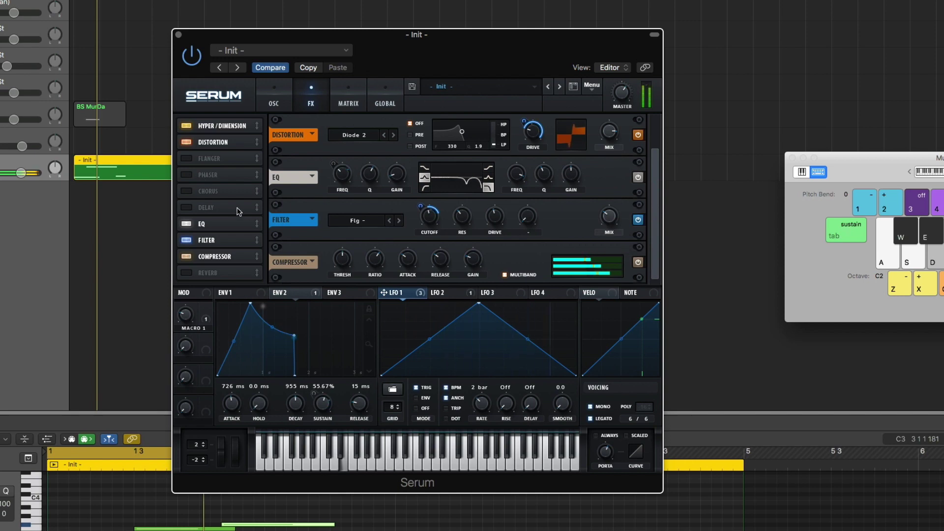
pyautogui.click(279, 92)
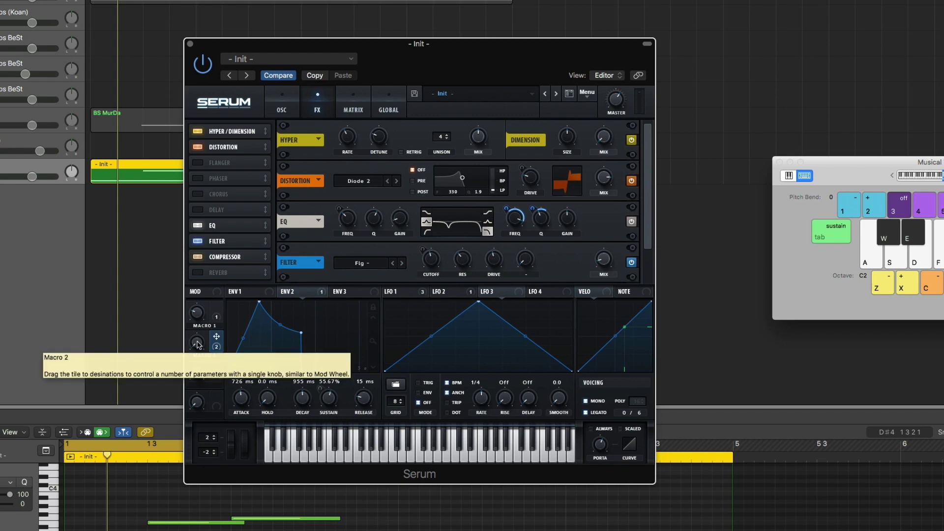
# Sweep Macro 2 during playback to hear how it moves the EQ notch's frequency and Q
pyautogui.press('space')
pyautogui.moveTo(195, 348); pyautogui.dragTo(211, 309)
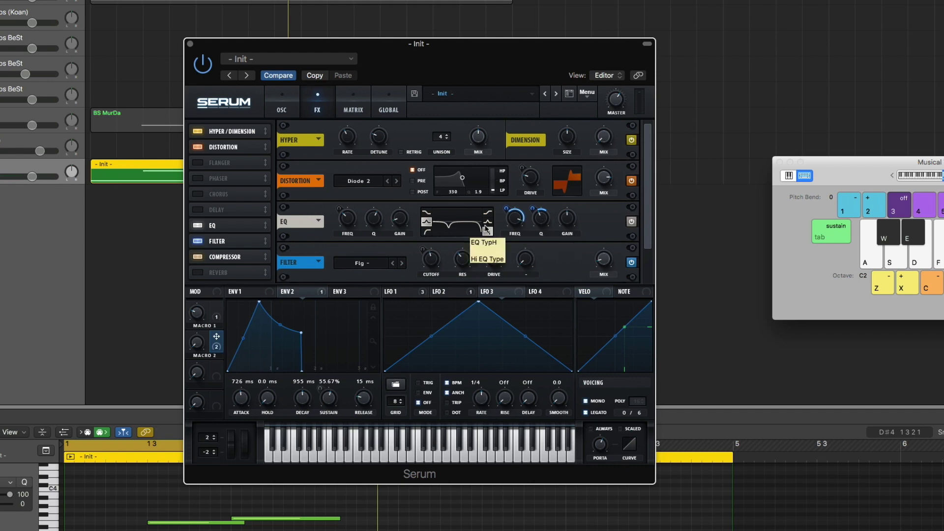
pyautogui.press('a')
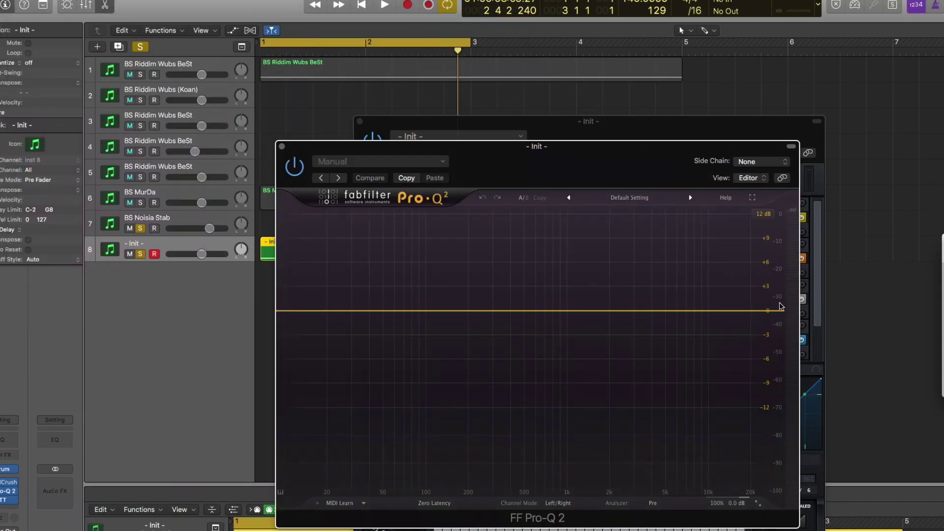
# Add a High Cut band in Pro-Q 2 at about 18.3 kHz with a Q of 1.25, and close the EQ
pyautogui.click(767, 311)
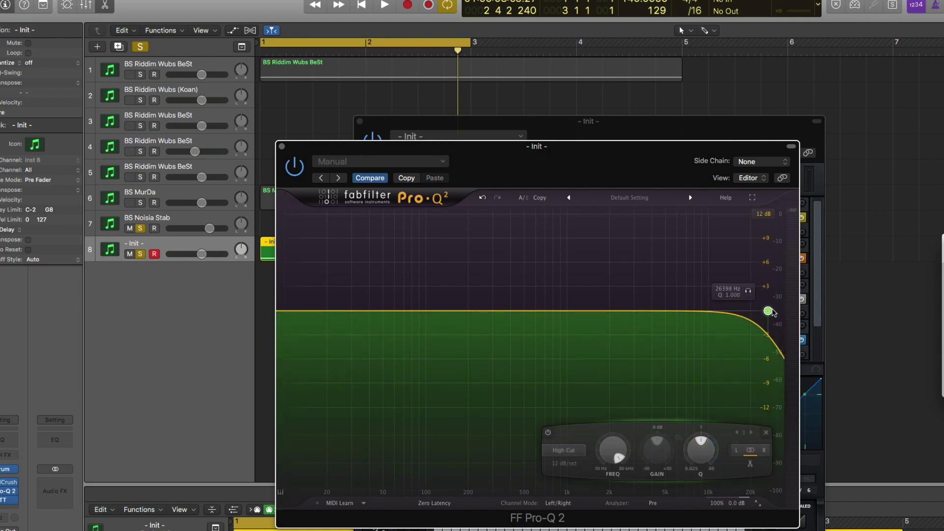
pyautogui.moveTo(767, 312); pyautogui.dragTo(744, 290)
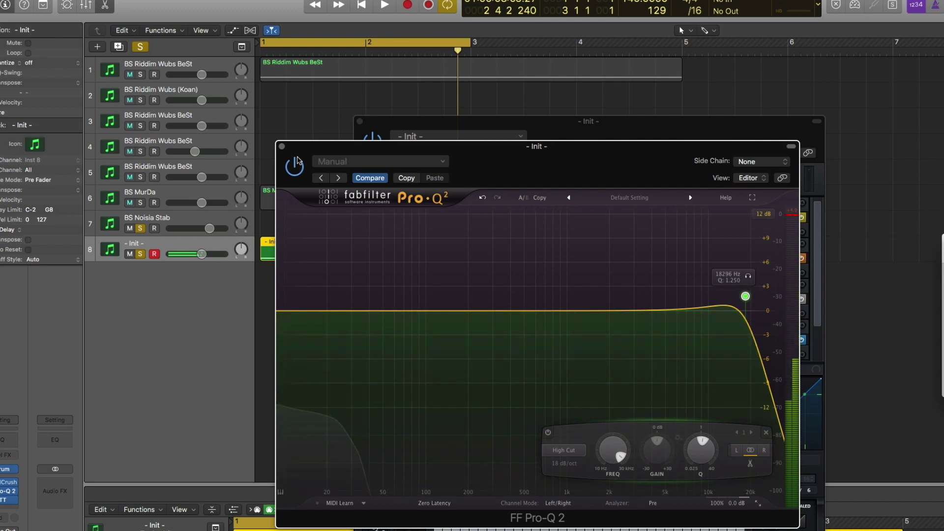
pyautogui.click(282, 147)
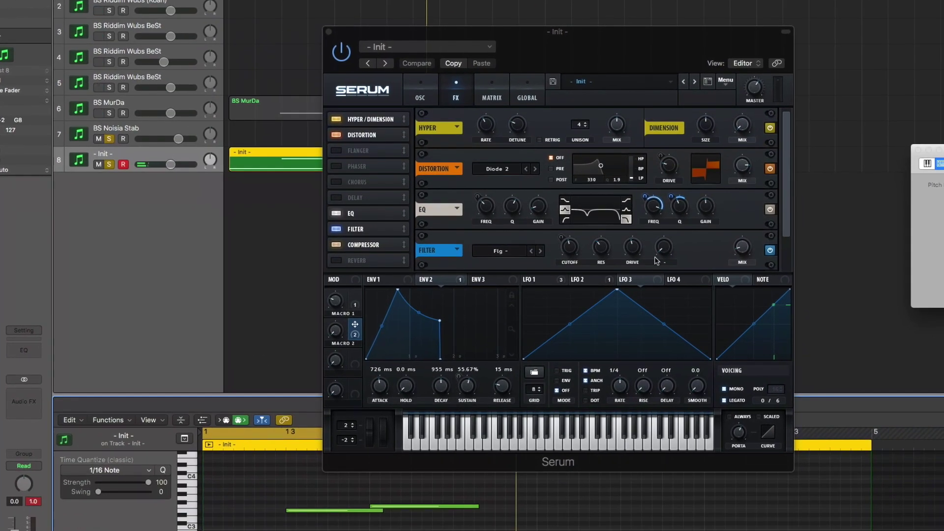
# Audition a Macro 2 sweep in Serum while playing a note, and close the plug-in window
pyautogui.moveTo(618, 51); pyautogui.dragTo(572, 125)
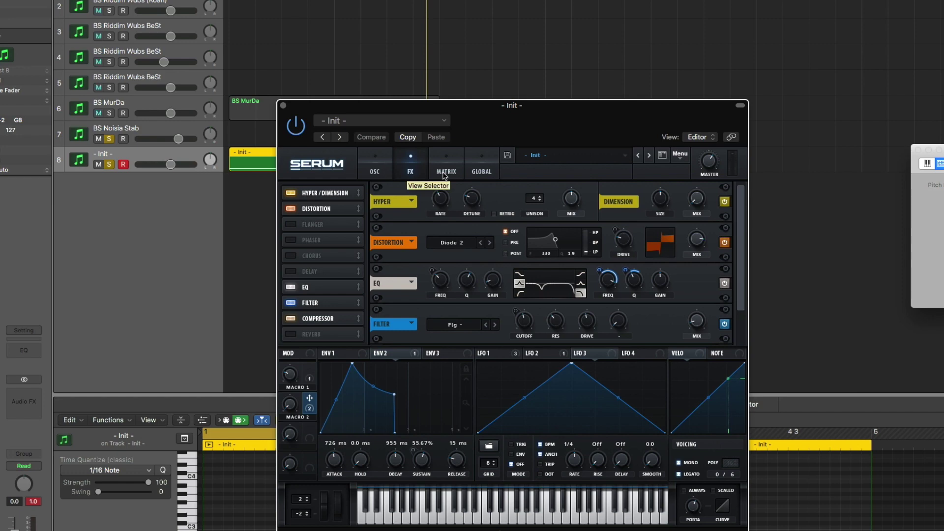
pyautogui.press('f')
pyautogui.moveTo(292, 411); pyautogui.dragTo(302, 432)
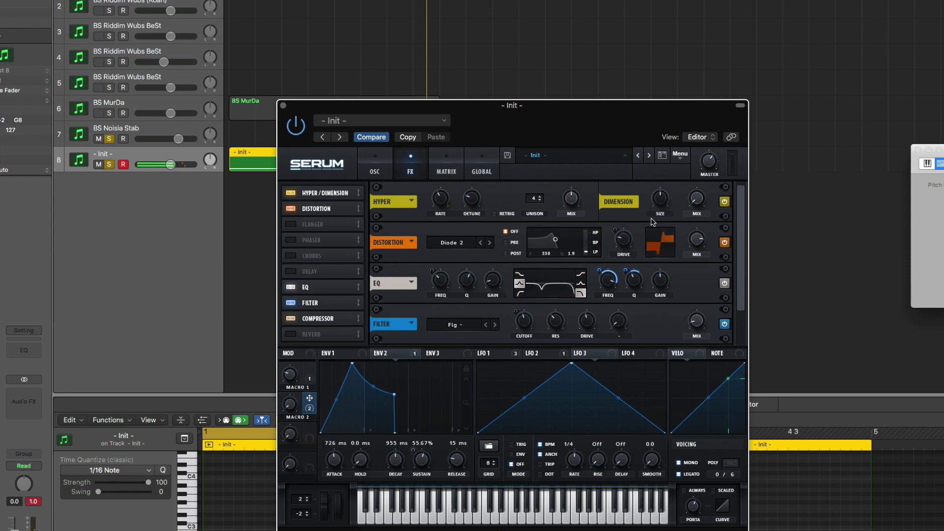
pyautogui.click(282, 106)
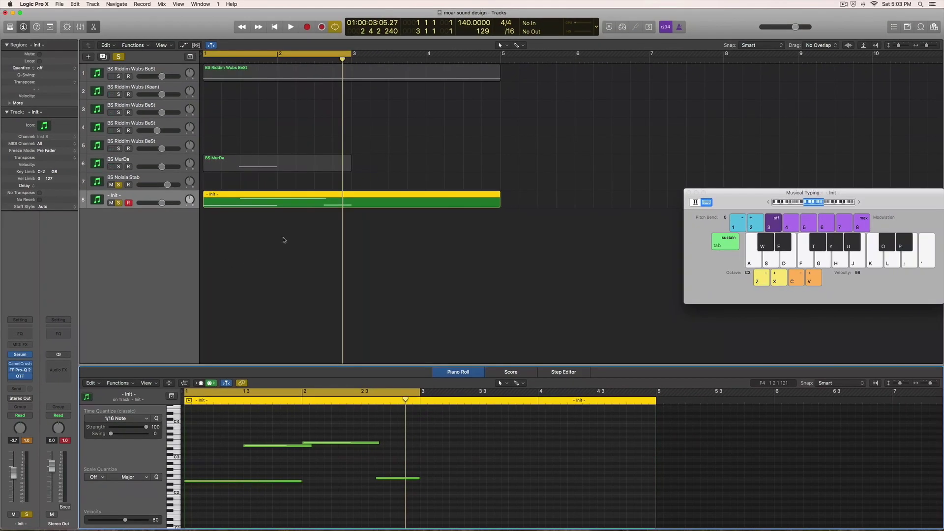
# Show track automation and set the Init track's automation parameter to Serum's Macro 2, checking the macro in the plug-in
pyautogui.press('a')
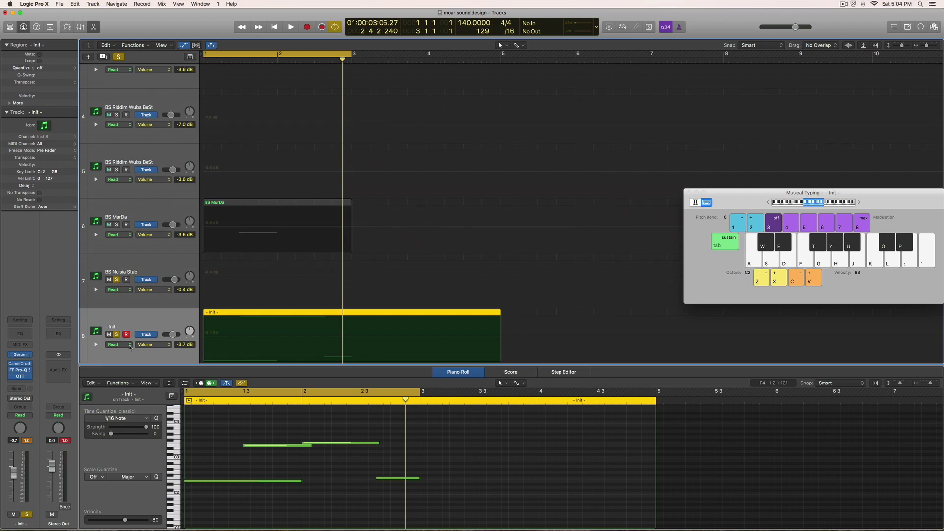
pyautogui.click(155, 346)
pyautogui.moveTo(189, 322)
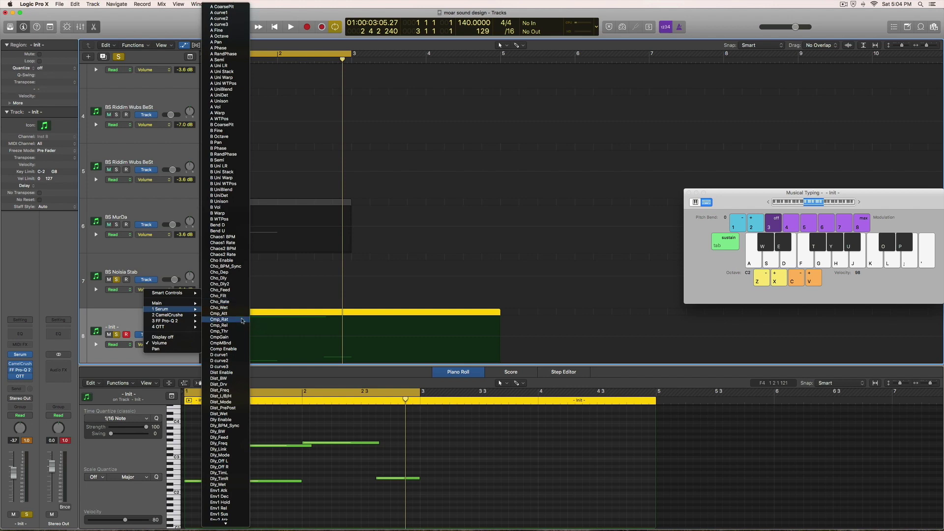
pyautogui.scroll(-3, 236, 356)
pyautogui.scroll(-15, 236, 356)
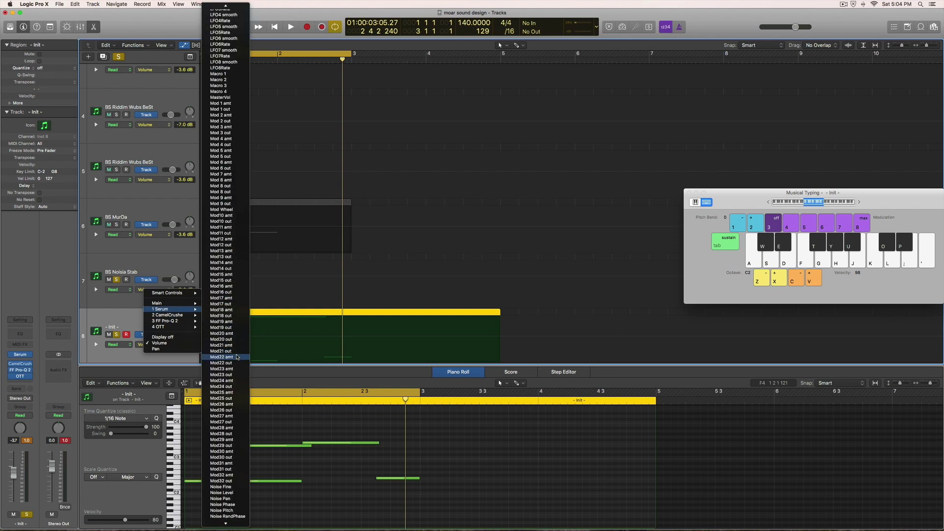
pyautogui.scroll(1, 233, 331)
pyautogui.click(219, 203)
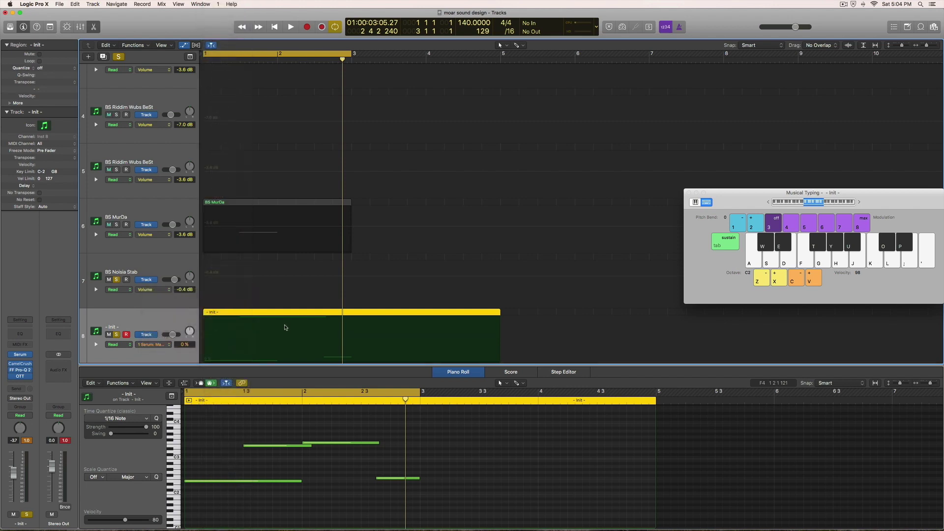
pyautogui.click(22, 355)
pyautogui.click(328, 207)
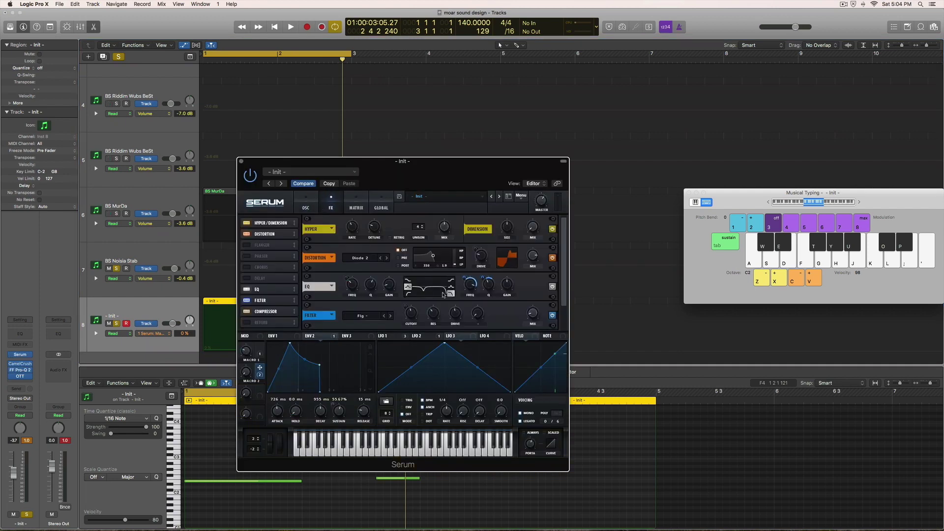
pyautogui.click(241, 162)
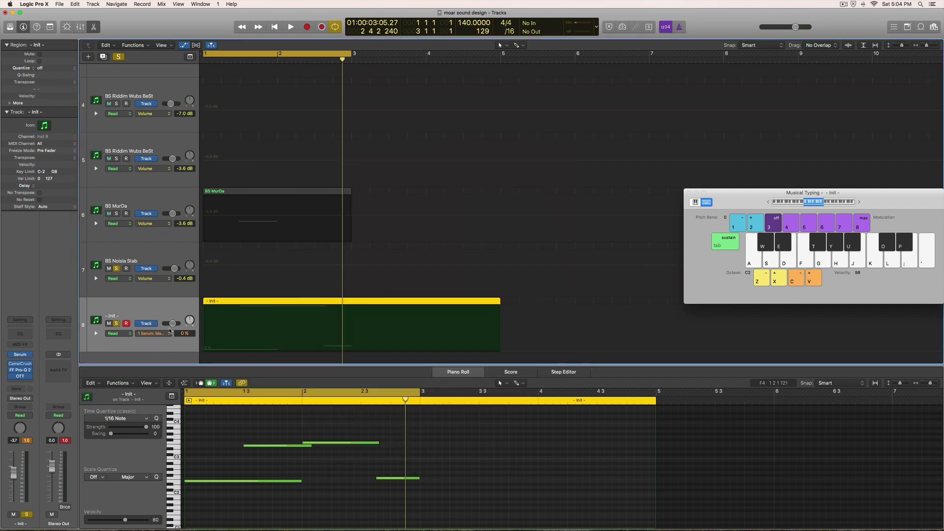
pyautogui.click(164, 336)
pyautogui.click(259, 336)
# Draw Macro 2 automation on the Init track rising from 0% to 100% and falling back to 0% within bar 1
pyautogui.click(213, 347)
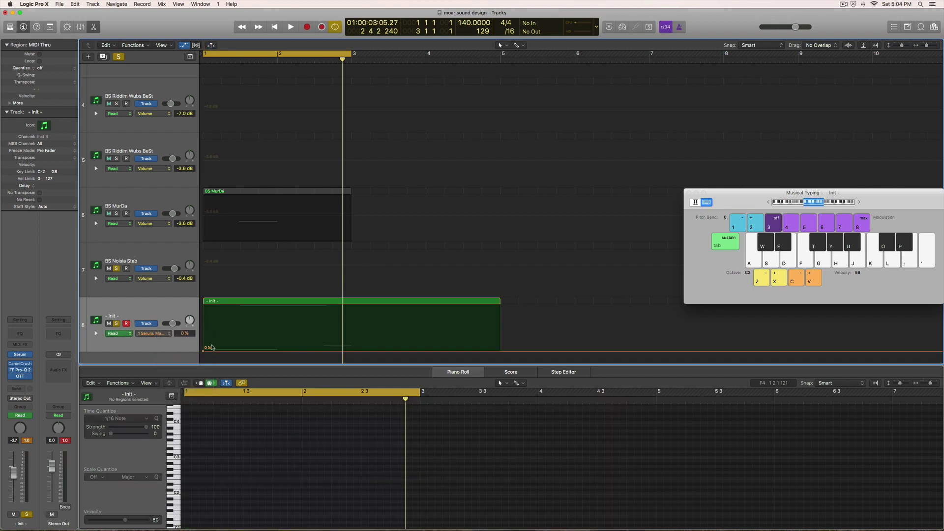
pyautogui.click(222, 351)
pyautogui.moveTo(219, 351); pyautogui.dragTo(221, 307)
pyautogui.moveTo(341, 351); pyautogui.dragTo(286, 351)
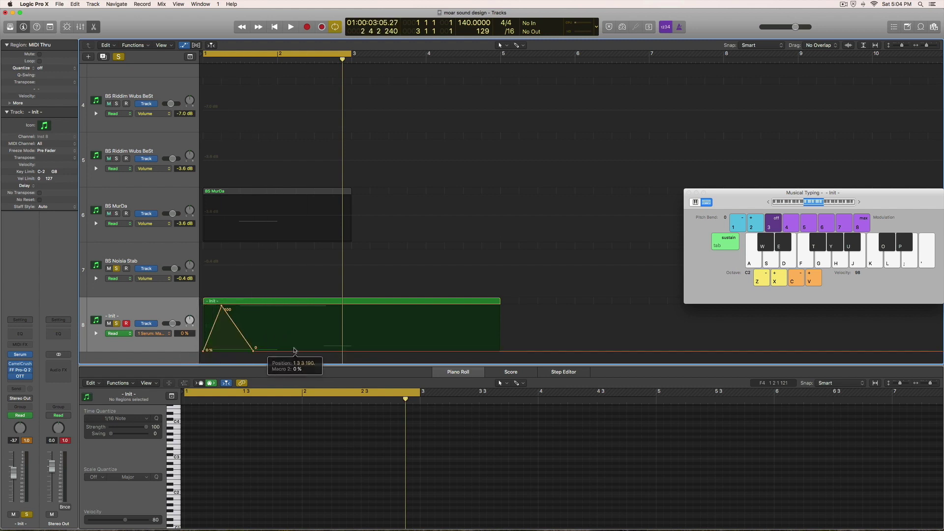
# Move the 100% automation peak and its end point earlier in bar 1, auditioning each change
pyautogui.press('space')
pyautogui.press('space')
pyautogui.moveTo(222, 307); pyautogui.dragTo(212, 307)
pyautogui.press('space')
pyautogui.moveTo(266, 350); pyautogui.dragTo(252, 350)
pyautogui.press('space')
pyautogui.press('space')
pyautogui.moveTo(212, 307); pyautogui.dragTo(207, 306)
# Start the Macro 2 automation at 100% on bar 1 and shorten its fall to reach 0% by about beat 2
pyautogui.press('space')
pyautogui.press('space')
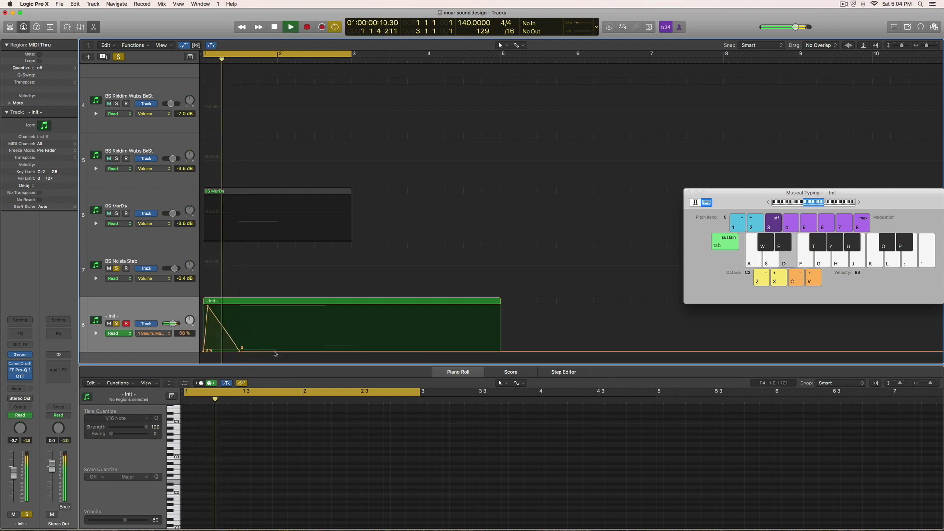
pyautogui.moveTo(240, 350); pyautogui.dragTo(235, 350)
pyautogui.press('space')
pyautogui.press('space')
pyautogui.press('space')
pyautogui.moveTo(208, 306); pyautogui.dragTo(202, 306)
pyautogui.press('space')
pyautogui.press('space')
pyautogui.moveTo(272, 352); pyautogui.dragTo(220, 350)
pyautogui.press('space')
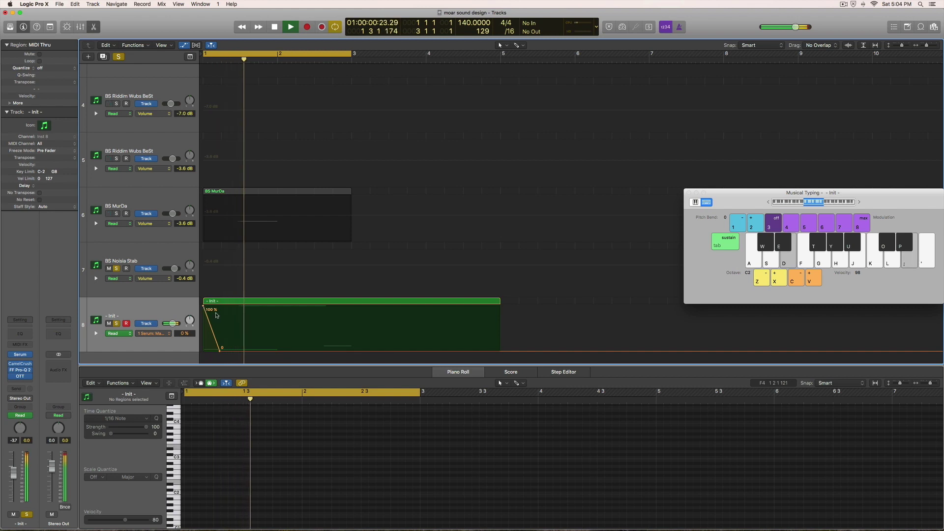
# Add a second Macro 2 automation rise and fall across bar 2, peaking at about 58% between two 0% points
pyautogui.click(289, 350)
pyautogui.click(355, 350)
pyautogui.click(324, 350)
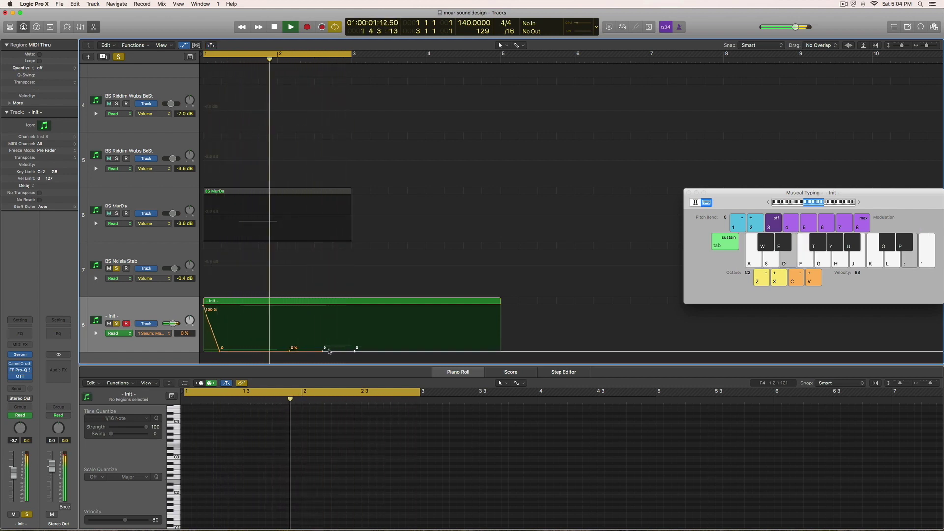
pyautogui.moveTo(324, 350); pyautogui.dragTo(326, 326)
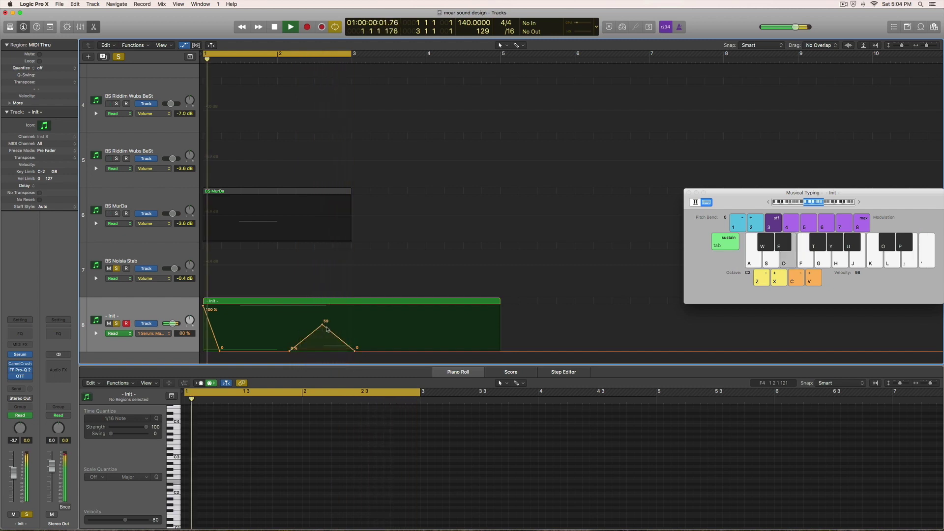
# Raise the system volume and listen to the loop with the Macro 2 automation
pyautogui.press('XF86AudioRaiseVolume')
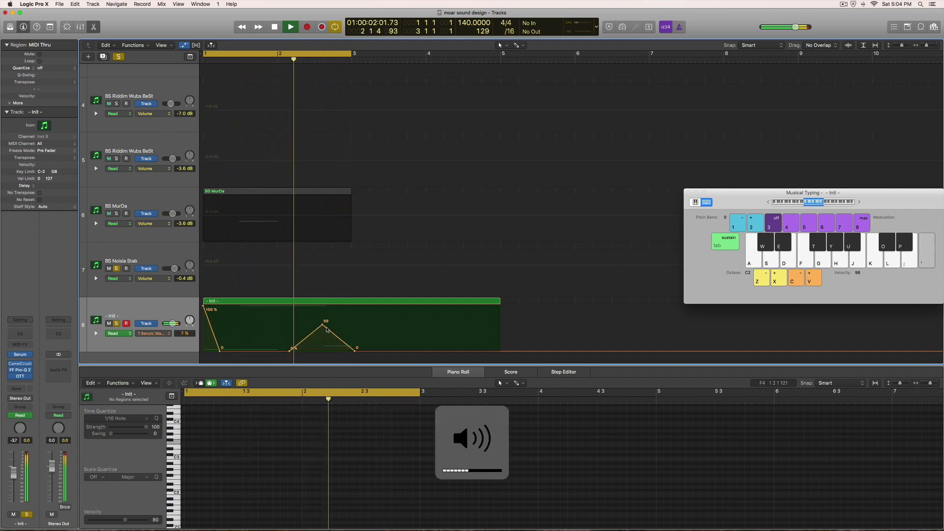
pyautogui.press('f')
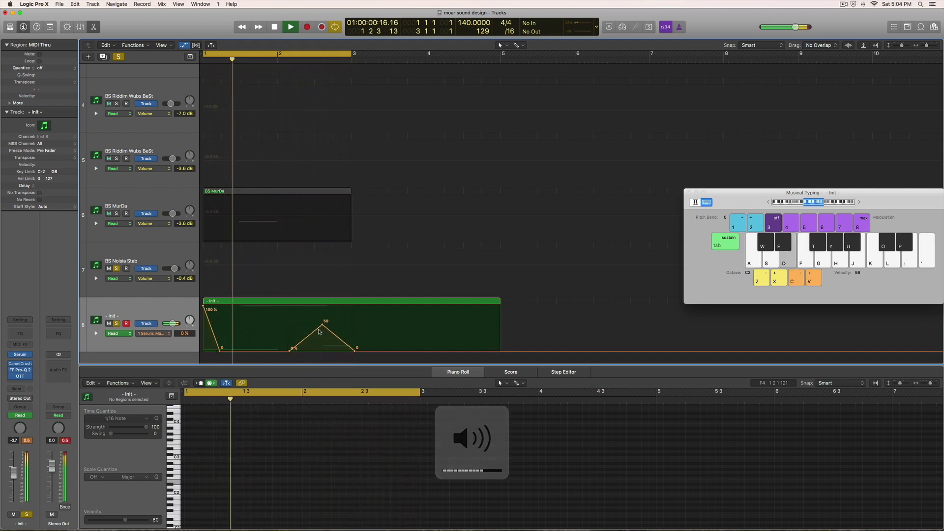
pyautogui.press('d')
pyautogui.press(';')
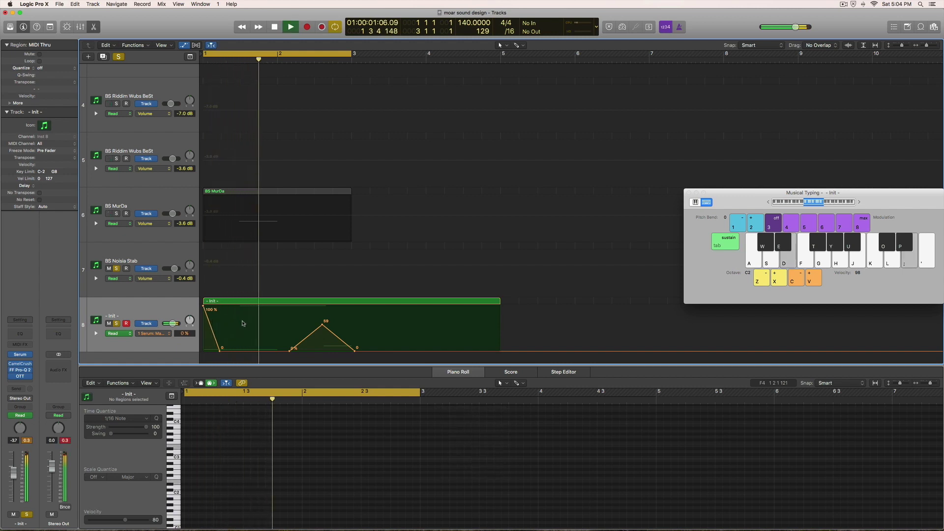
pyautogui.press("'")
pyautogui.press('f')
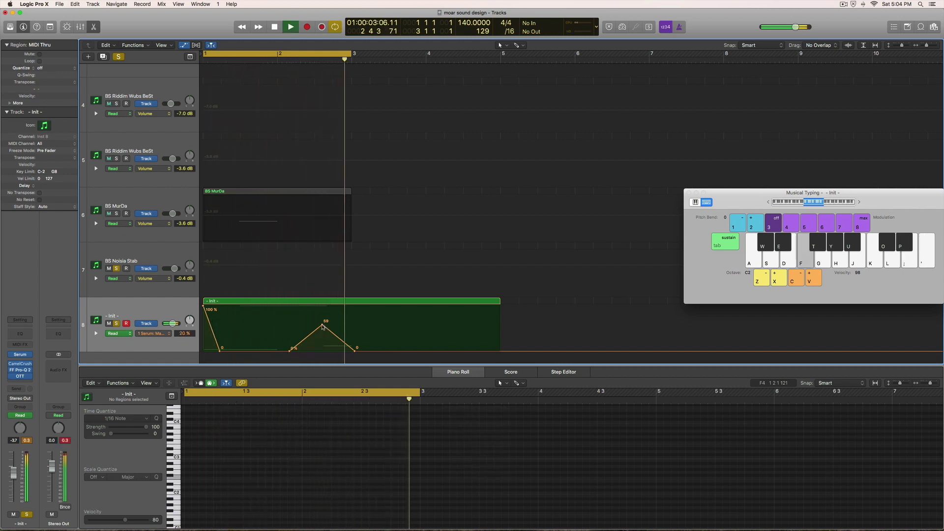
# Raise the second automation peak to about 78% and move the peak and its end point earlier in bar 2
pyautogui.click(312, 340)
pyautogui.moveTo(312, 340); pyautogui.dragTo(322, 316)
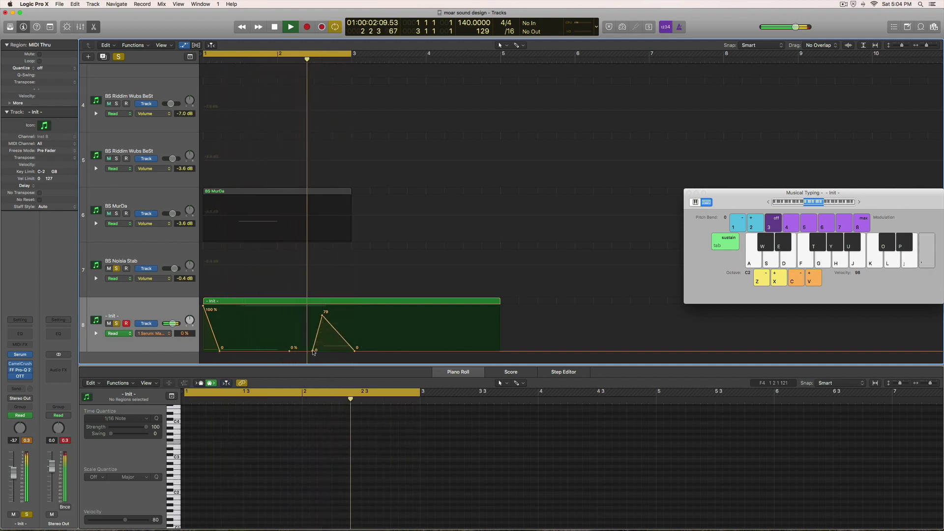
pyautogui.moveTo(312, 350); pyautogui.dragTo(300, 351)
pyautogui.moveTo(320, 317); pyautogui.dragTo(309, 317)
pyautogui.moveTo(386, 351); pyautogui.dragTo(372, 351)
pyautogui.moveTo(308, 317); pyautogui.dragTo(302, 318)
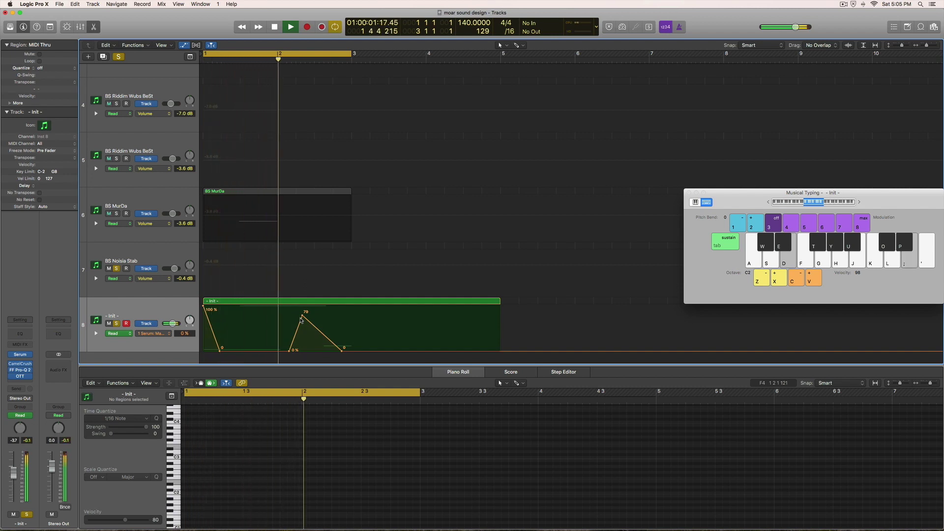
# Shift the second automation peak later in bar 2 at about 76% and extend its fall to just past bar 3
pyautogui.press("'")
pyautogui.moveTo(303, 320); pyautogui.dragTo(326, 322)
pyautogui.press('d')
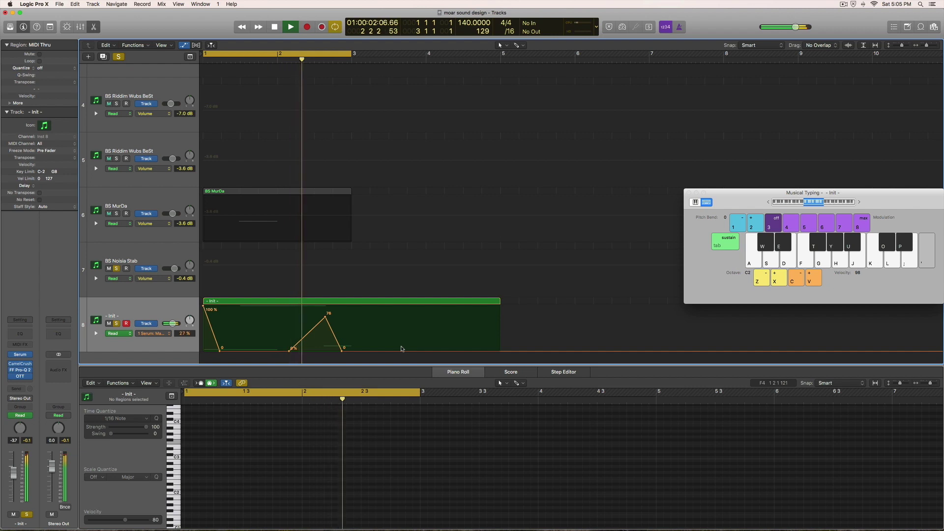
pyautogui.moveTo(391, 351); pyautogui.dragTo(408, 352)
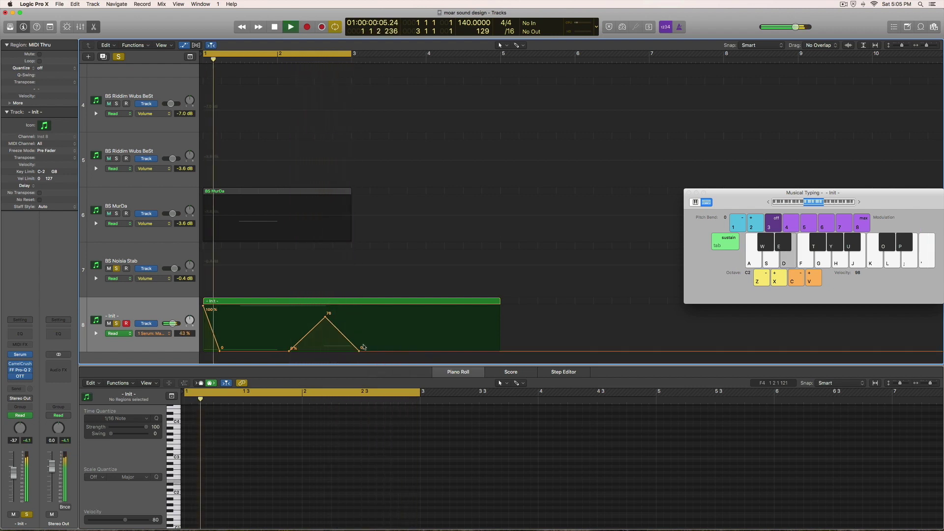
# Bend the Macro 2 automation fall after the second peak into a concave curve while listening to the loop
pyautogui.press("'")
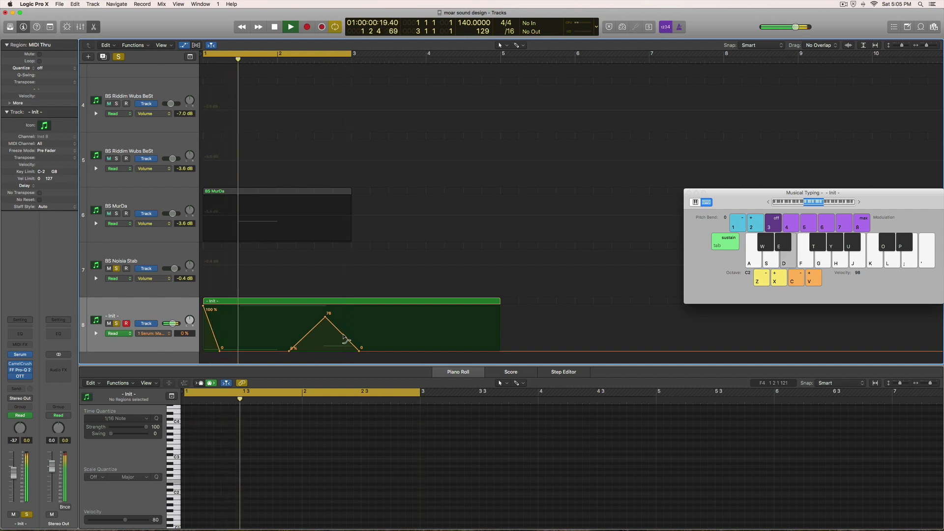
pyautogui.press("'")
pyautogui.press('f')
pyautogui.press('space')
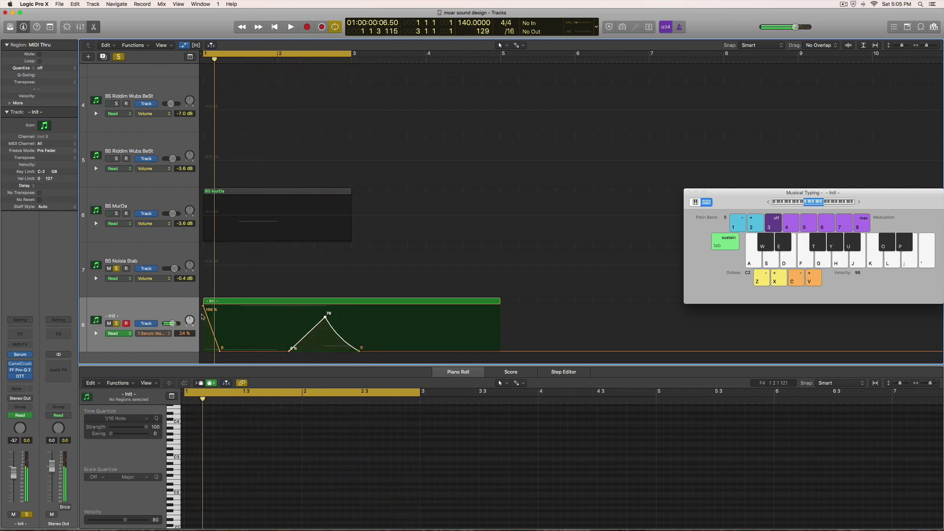
# Lower the first Macro 2 automation point at bar 1 to about 76%, checking the change in playback
pyautogui.moveTo(203, 308); pyautogui.dragTo(203, 310)
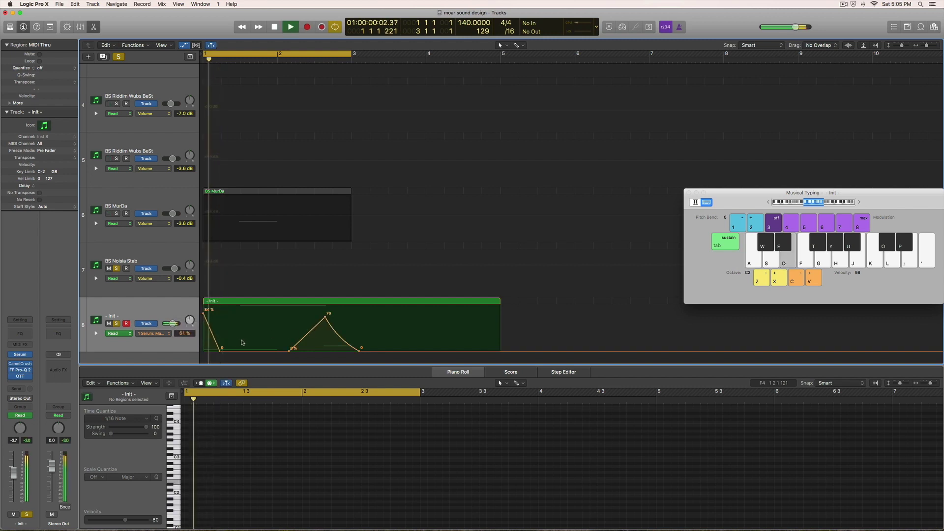
pyautogui.press('space')
pyautogui.moveTo(203, 314); pyautogui.dragTo(203, 318)
pyautogui.press('space')
pyautogui.press('space')
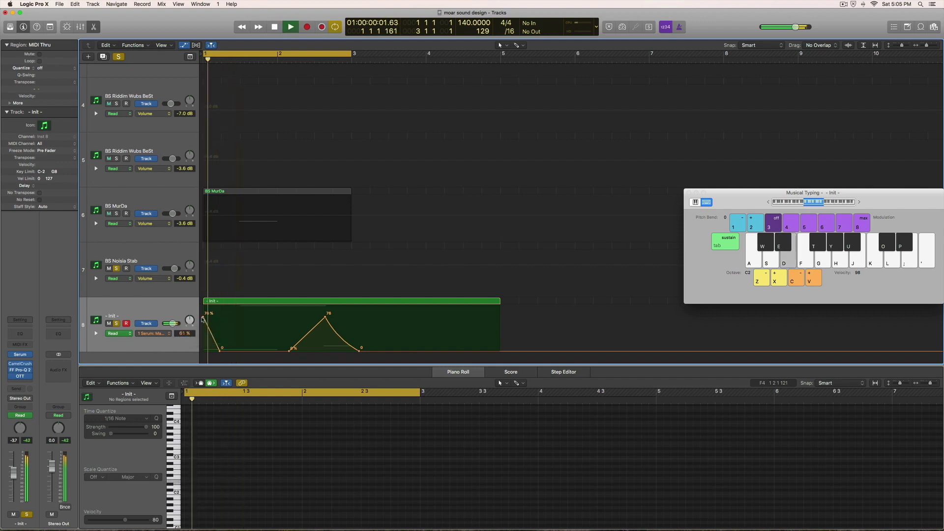
pyautogui.press('space')
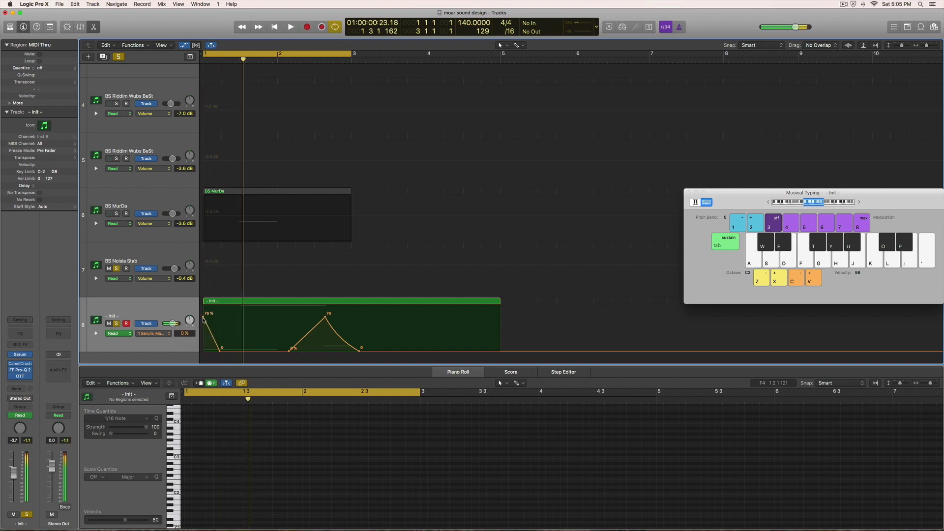
# In Serum, raise the Env 1 attack to about 157 ms, audition the loop and close the plug-in window
pyautogui.click(21, 356)
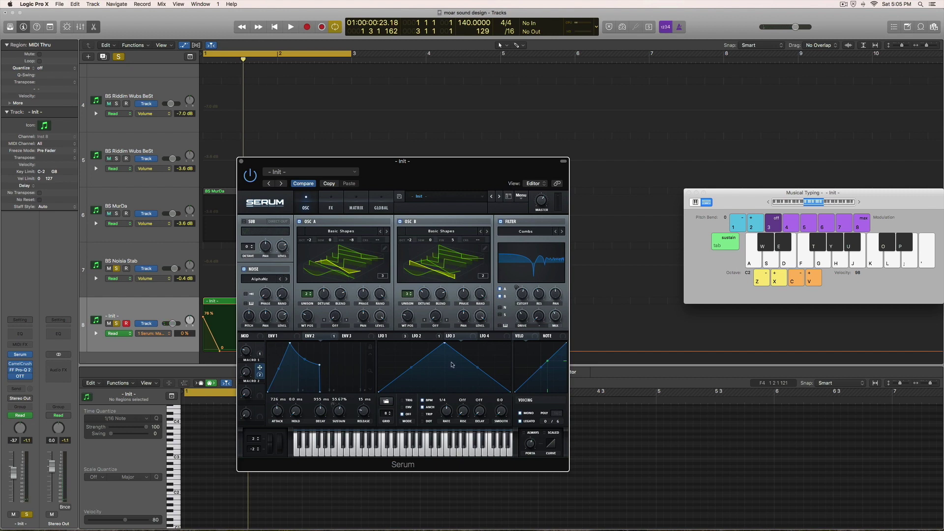
pyautogui.click(278, 339)
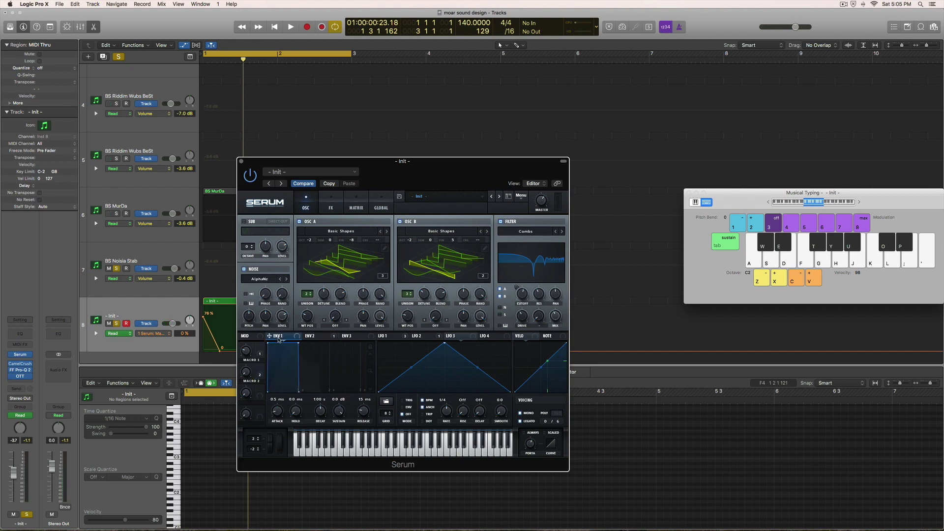
pyautogui.click(331, 203)
pyautogui.click(305, 204)
pyautogui.moveTo(279, 411); pyautogui.dragTo(281, 416)
pyautogui.press('space')
pyautogui.press('space')
pyautogui.press('space')
pyautogui.press('space')
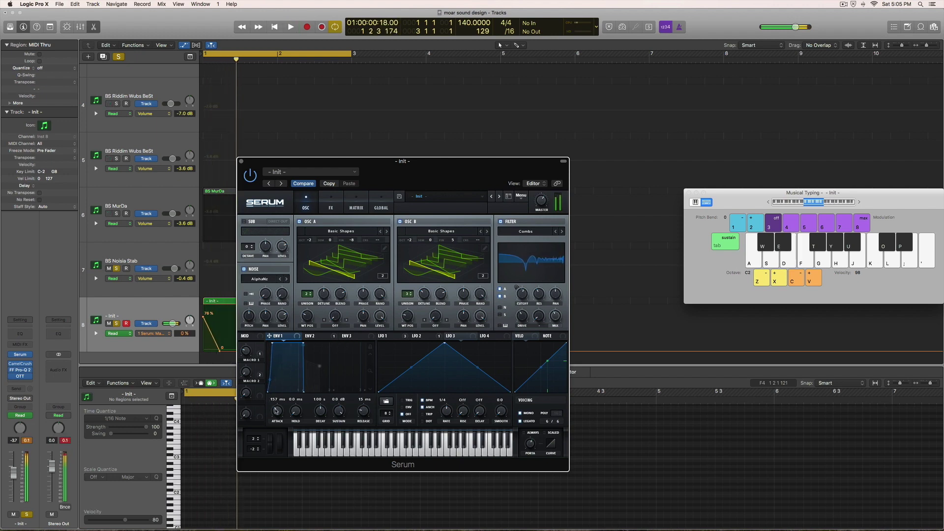
pyautogui.press('space')
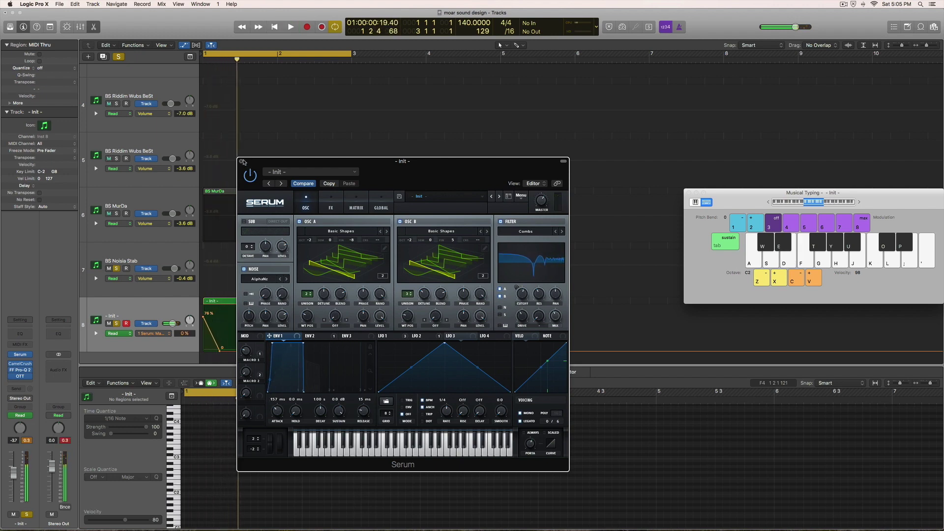
pyautogui.click(241, 161)
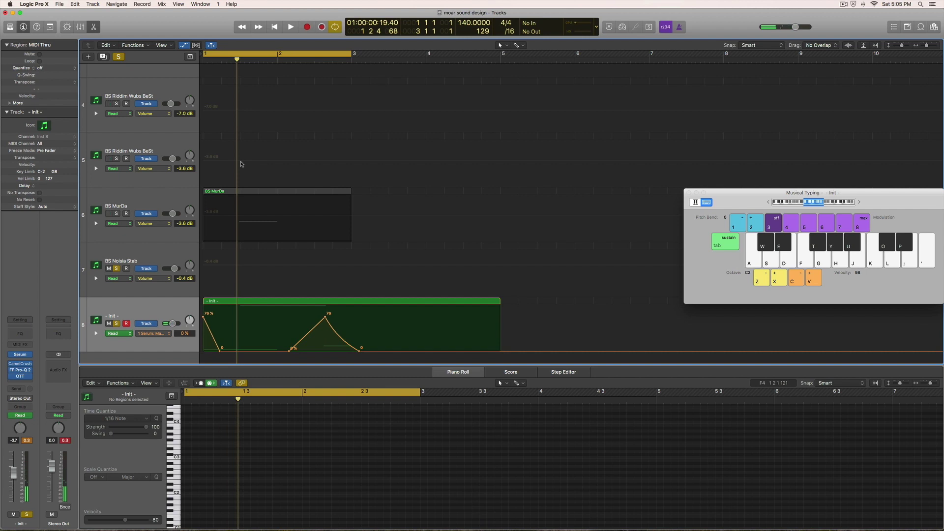
# Play the loop through to judge the slower attack together with the Macro 2 automation
pyautogui.press('space')
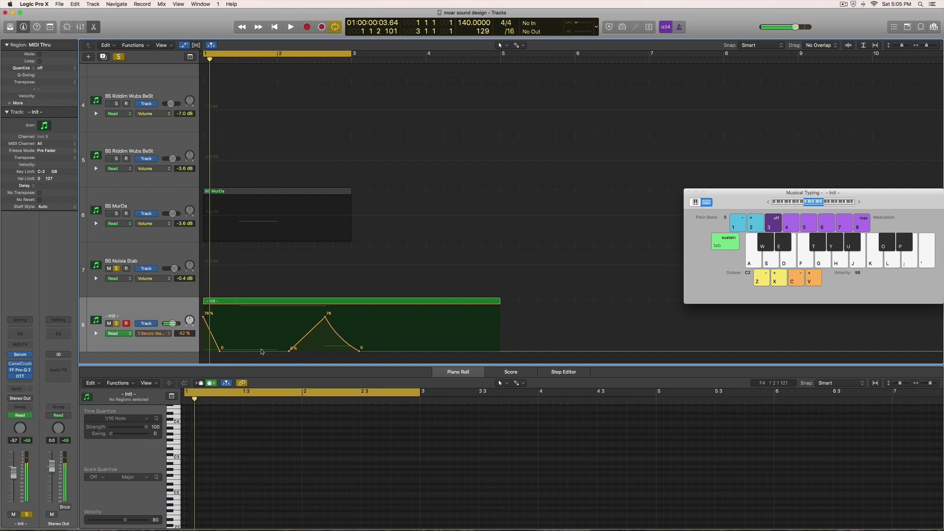
pyautogui.press('space')
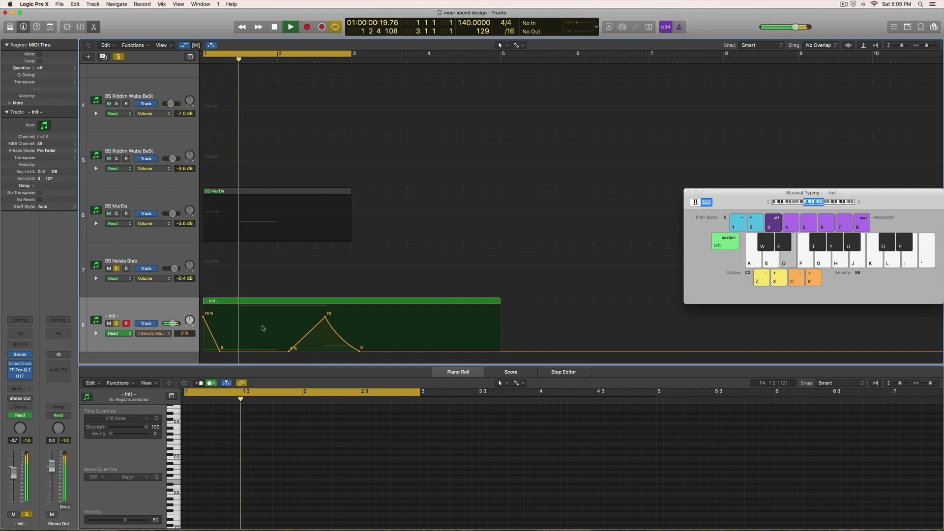
pyautogui.press('f')
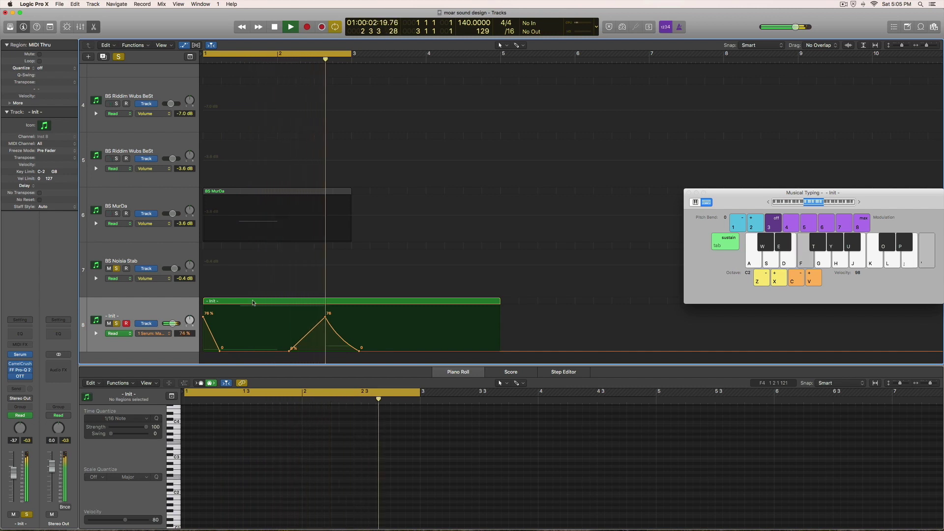
pyautogui.press('d')
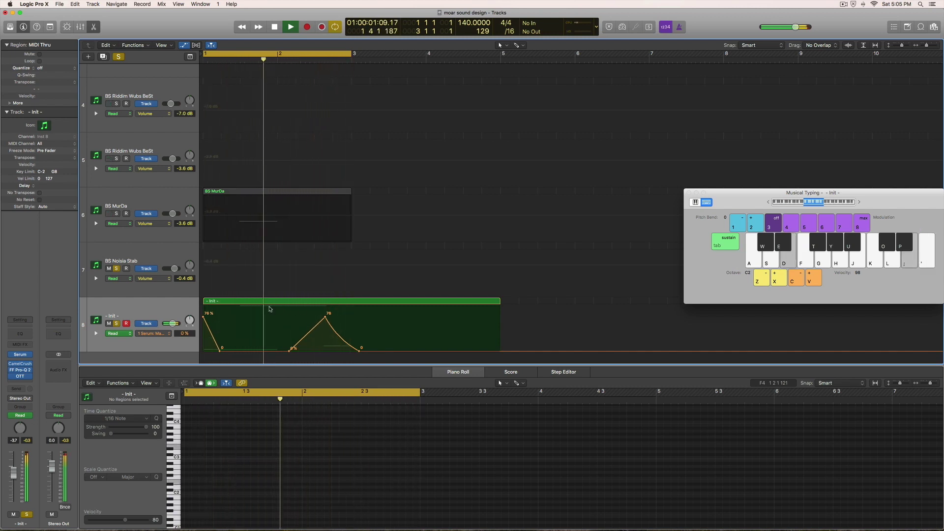
pyautogui.press("'")
pyautogui.press('f')
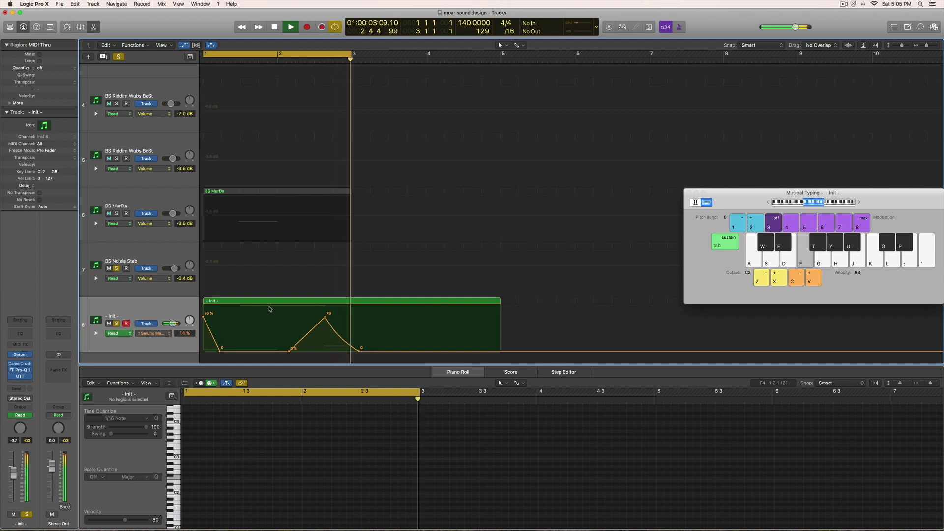
pyautogui.press('space')
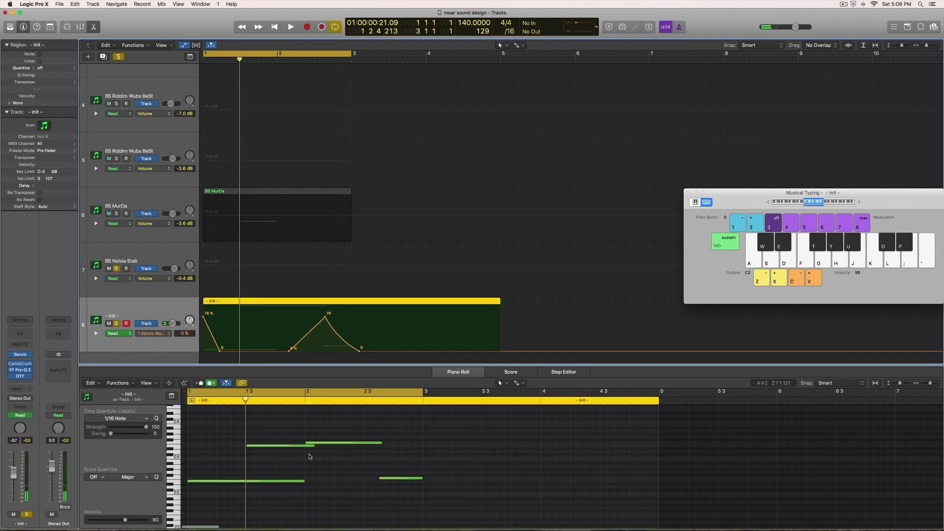
# Start the first low note slightly later, add a short high note at bar 1 ending just before beat 2, and audition it
pyautogui.moveTo(186, 480); pyautogui.dragTo(192, 481)
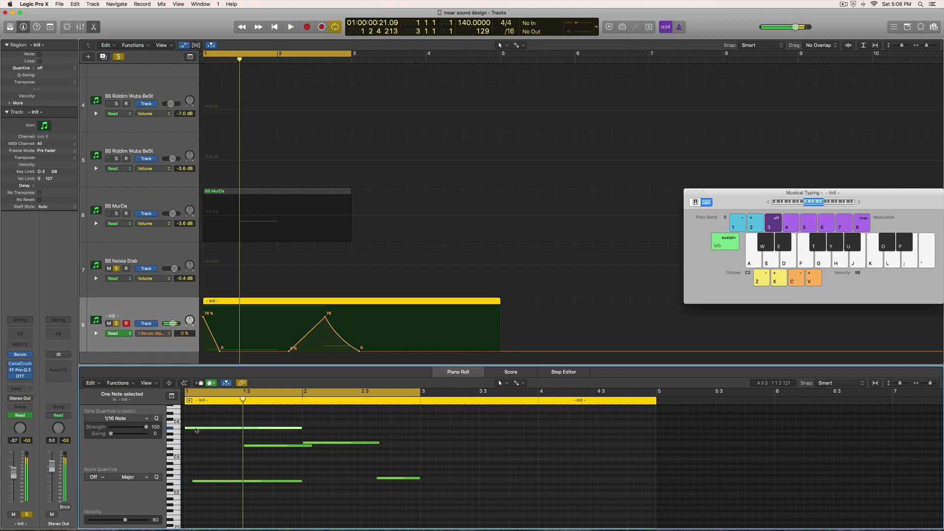
pyautogui.moveTo(300, 426); pyautogui.dragTo(208, 427)
pyautogui.press('space')
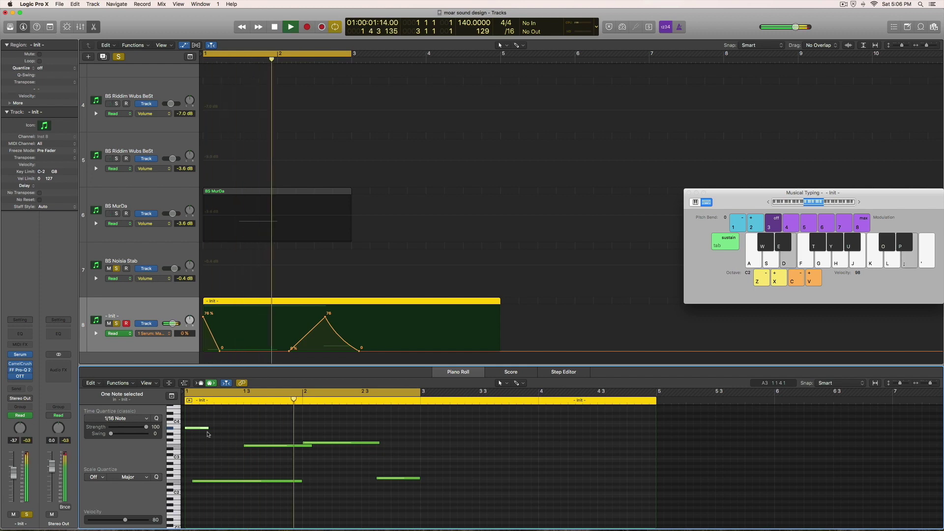
pyautogui.press('space')
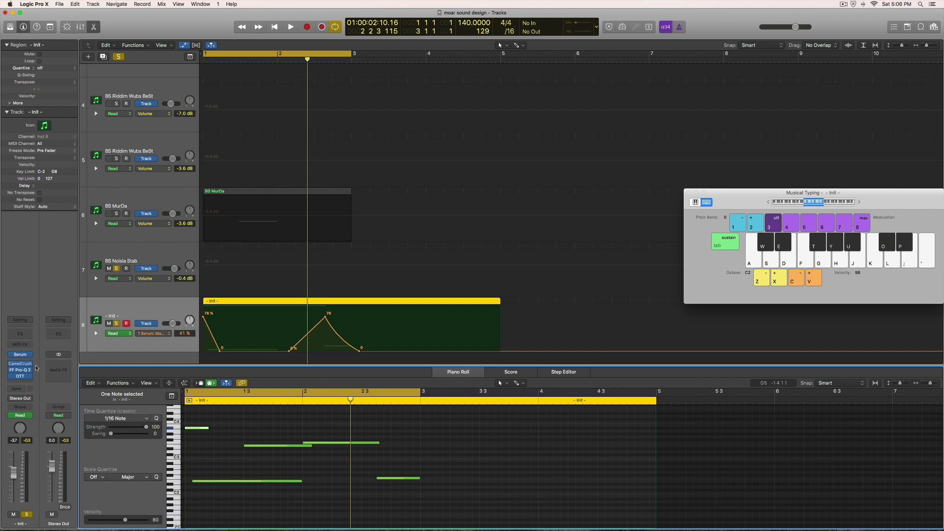
pyautogui.press('space')
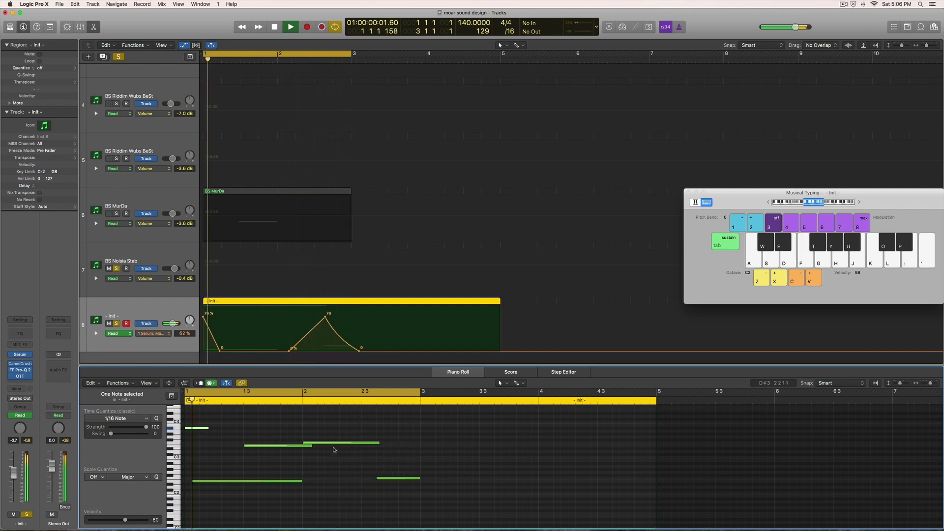
pyautogui.click(364, 305)
pyautogui.press('space')
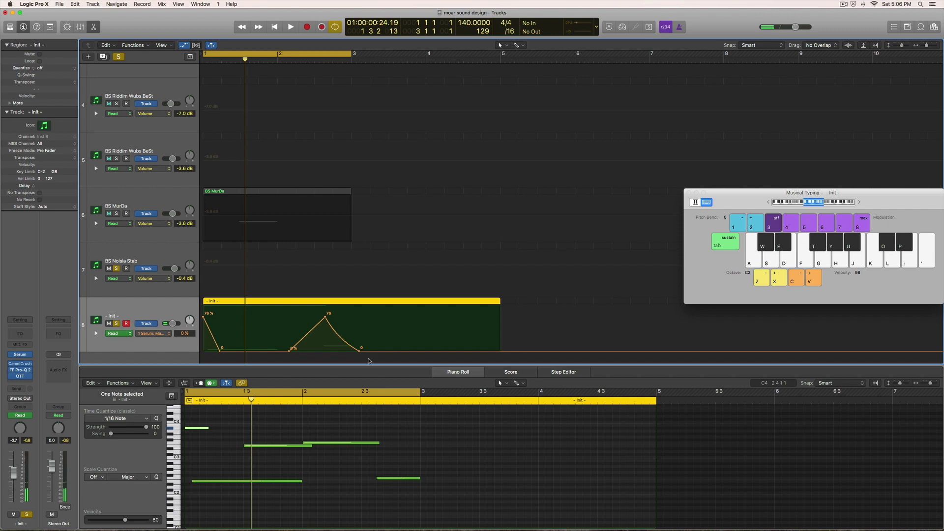
# Extend the cycle range about a third into bar 3, lengthen the last F2 note to 0 2 3 0, and listen
pyautogui.moveTo(353, 53); pyautogui.dragTo(379, 54)
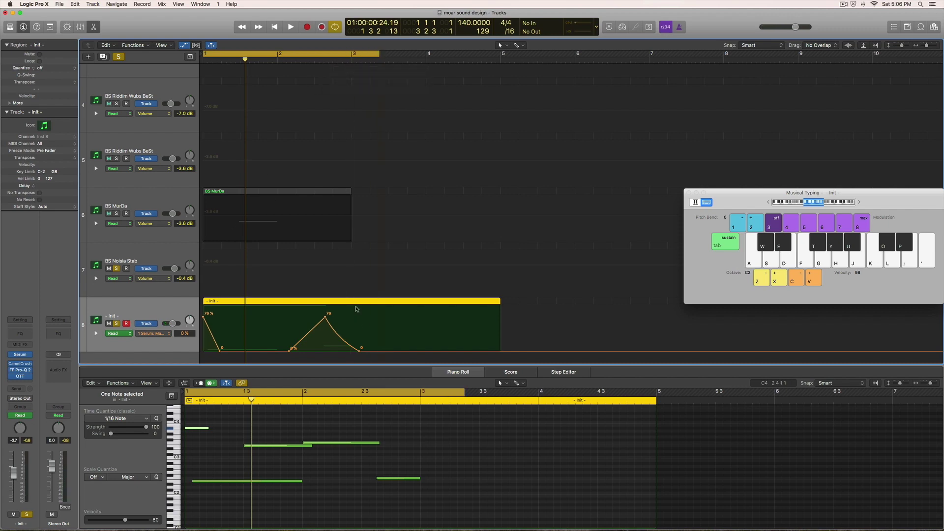
pyautogui.moveTo(418, 480); pyautogui.dragTo(457, 478)
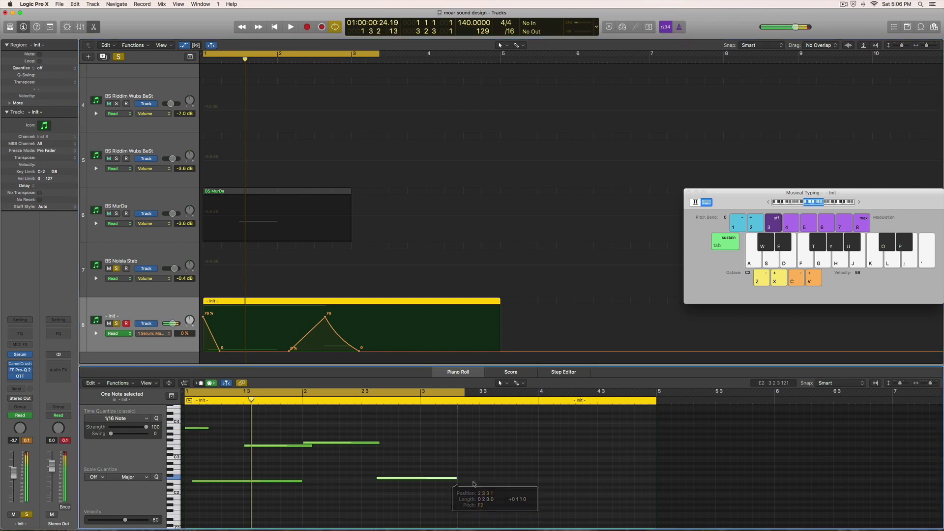
pyautogui.press('space')
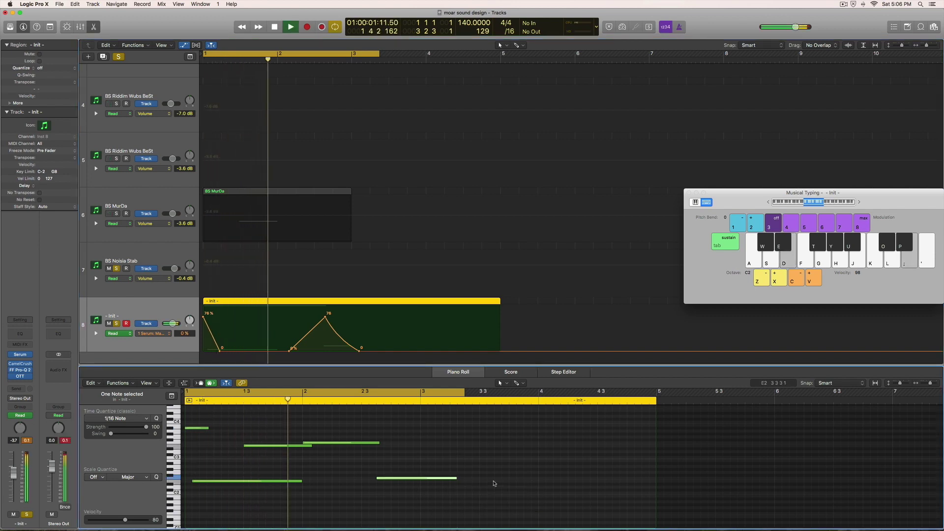
pyautogui.press('XF86AudioRaiseVolume')
pyautogui.press('space')
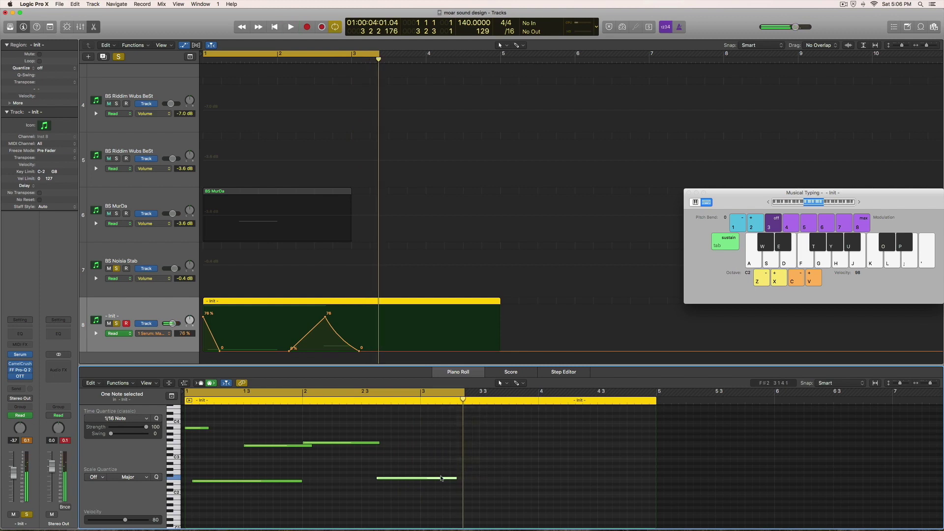
# Shorten the F2 note to just past bar 3 and add an overlapping E2 note running to the cycle end, auditioning the result
pyautogui.moveTo(455, 478)
pyautogui.mouseDown()
pyautogui.moveTo(424, 479)
pyautogui.moveTo(449, 483)
pyautogui.mouseUp()
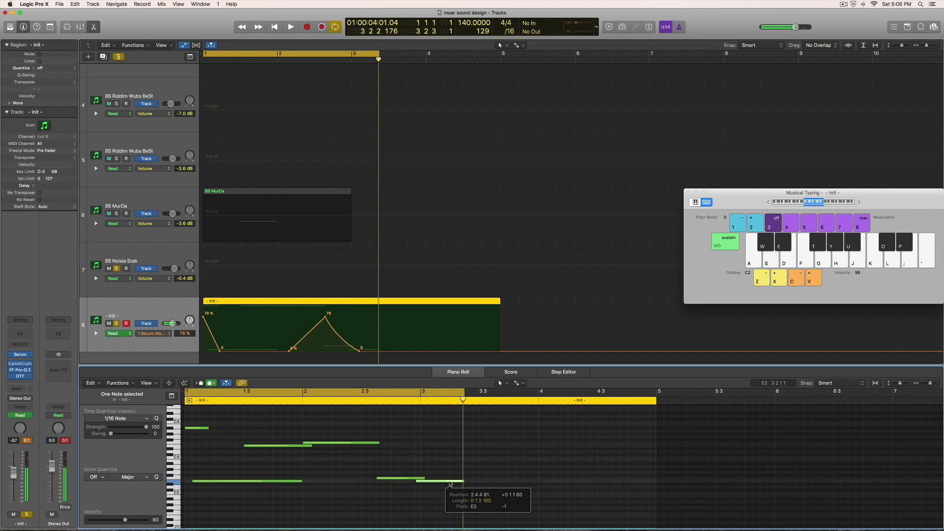
pyautogui.press('space')
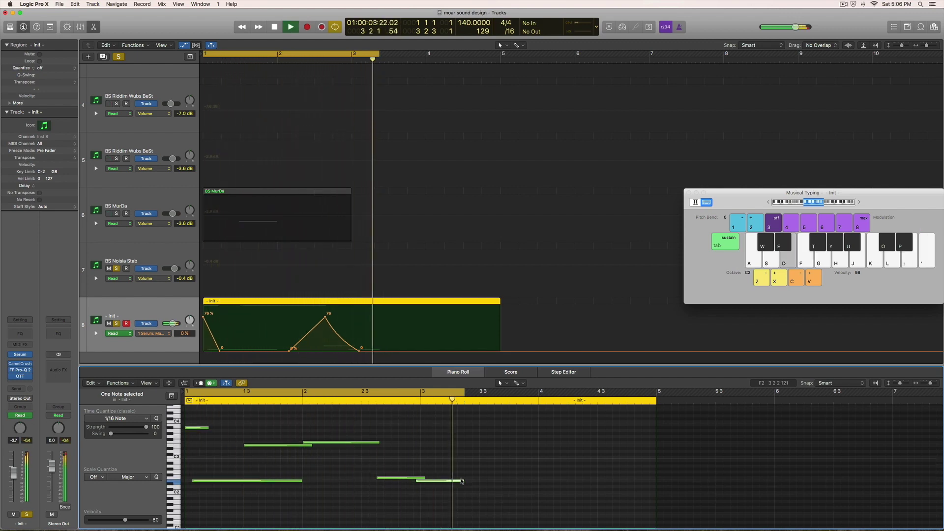
pyautogui.press('space')
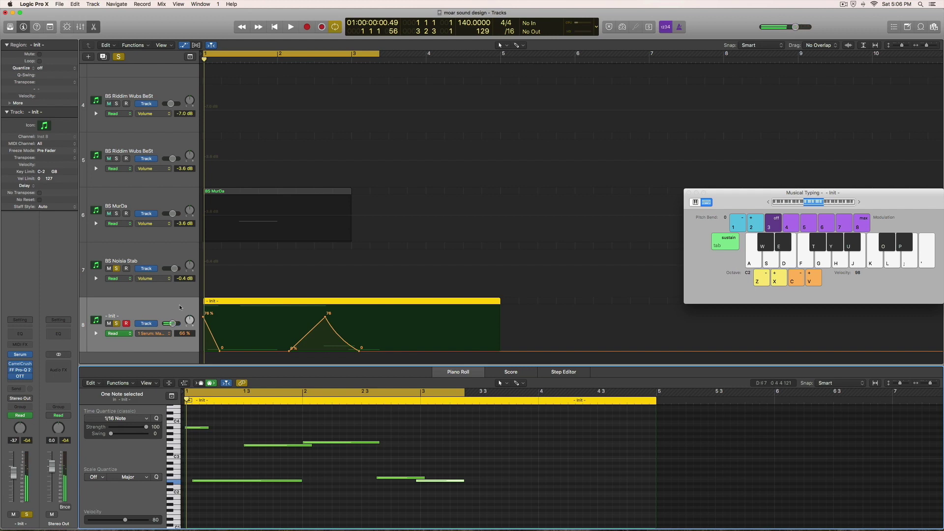
# Reopen Serum and review its Env 2 and LFO 2 shapes and the effects rack
pyautogui.click(20, 354)
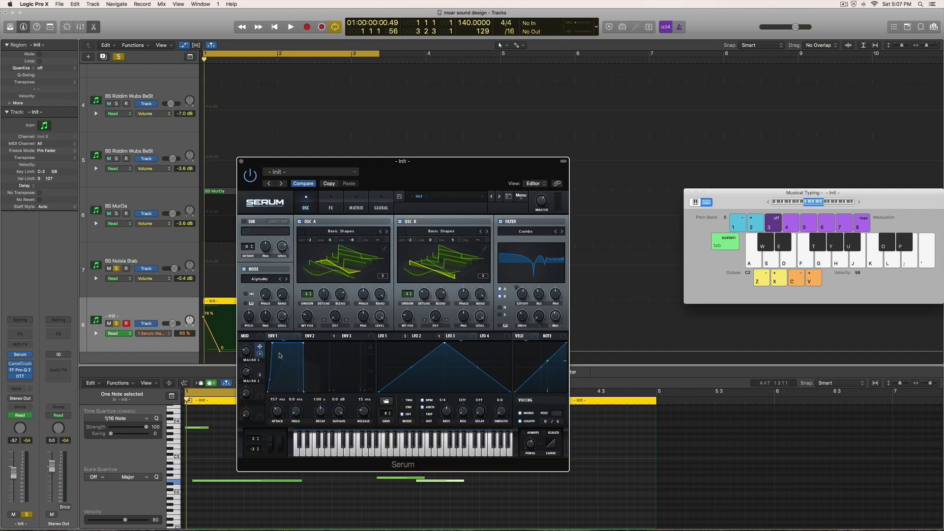
pyautogui.click(332, 338)
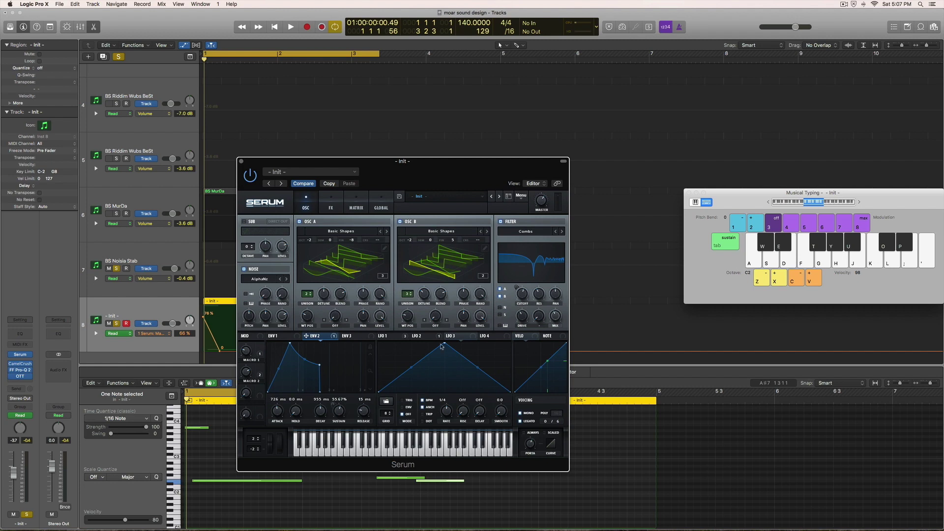
pyautogui.click(427, 337)
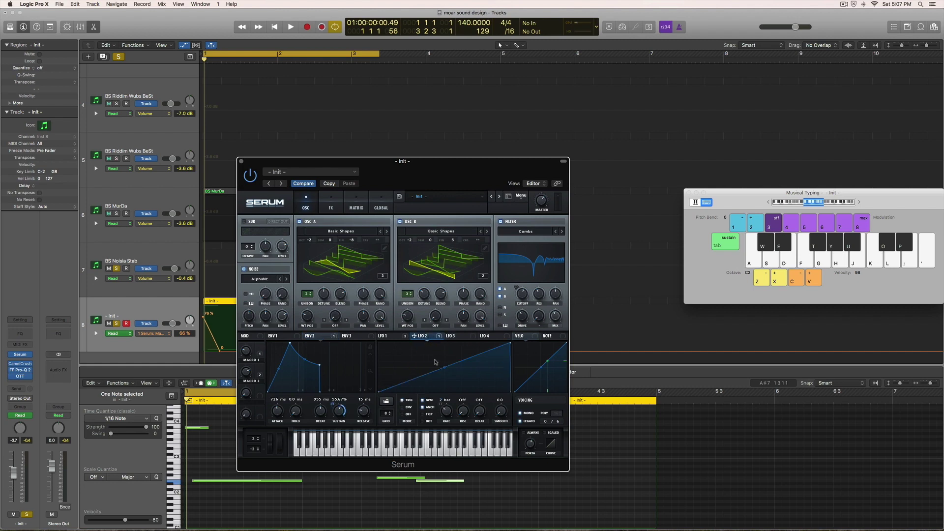
pyautogui.click(331, 208)
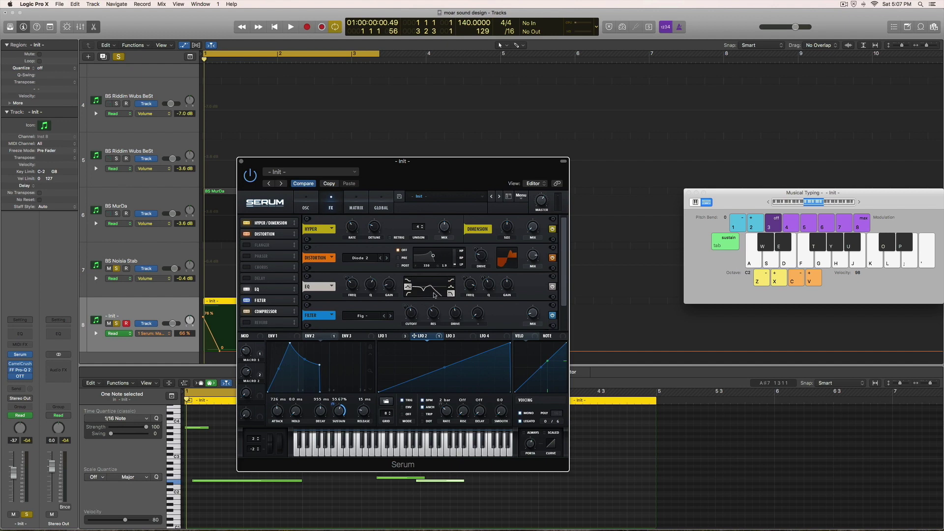
# Move the Serum window aside and show a second automation lane on the Init track for Serum's Macro 1
pyautogui.moveTo(336, 171); pyautogui.dragTo(503, 150)
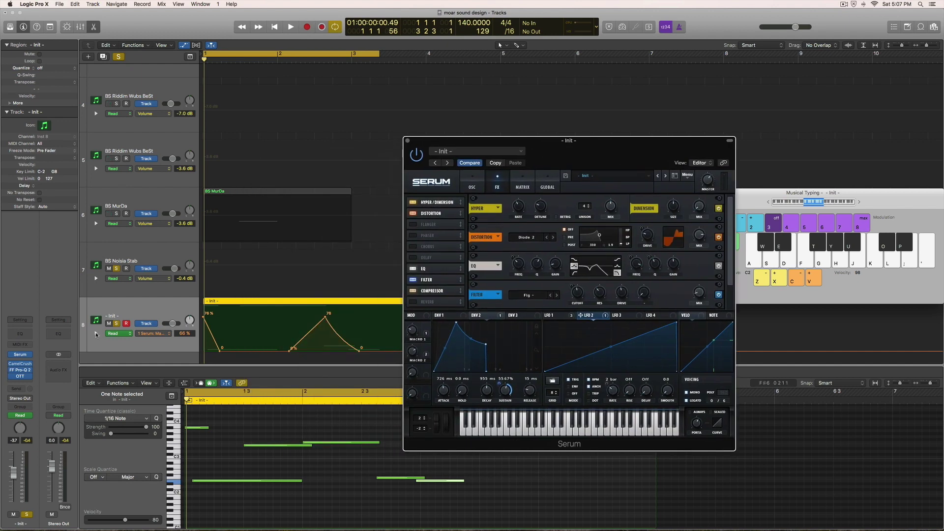
pyautogui.click(96, 335)
pyautogui.scroll(-1, 123, 344)
pyautogui.click(153, 351)
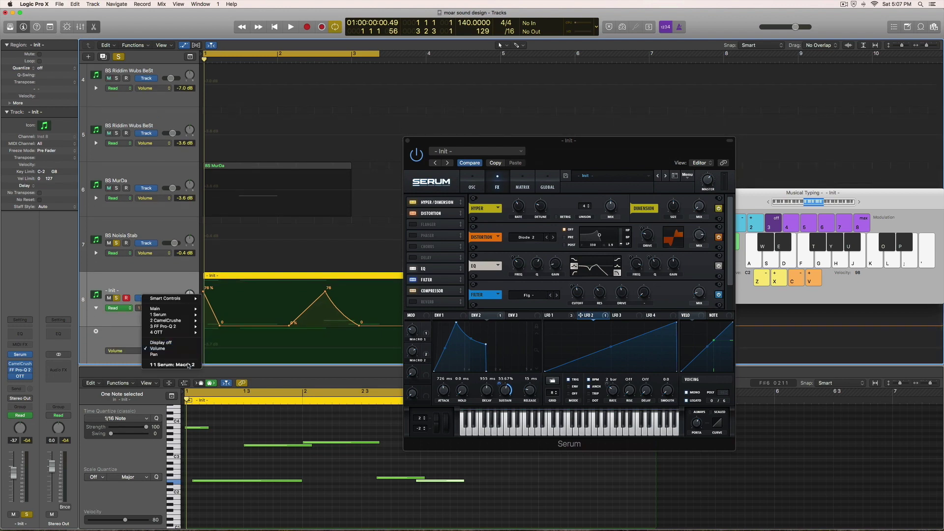
pyautogui.moveTo(167, 315)
pyautogui.scroll(-5, 241, 405)
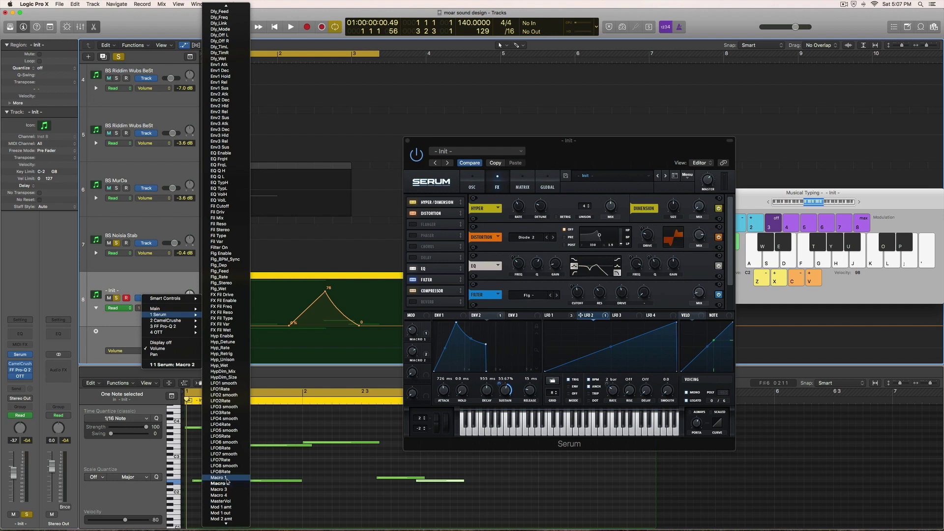
pyautogui.click(219, 477)
pyautogui.scroll(-1, 248, 354)
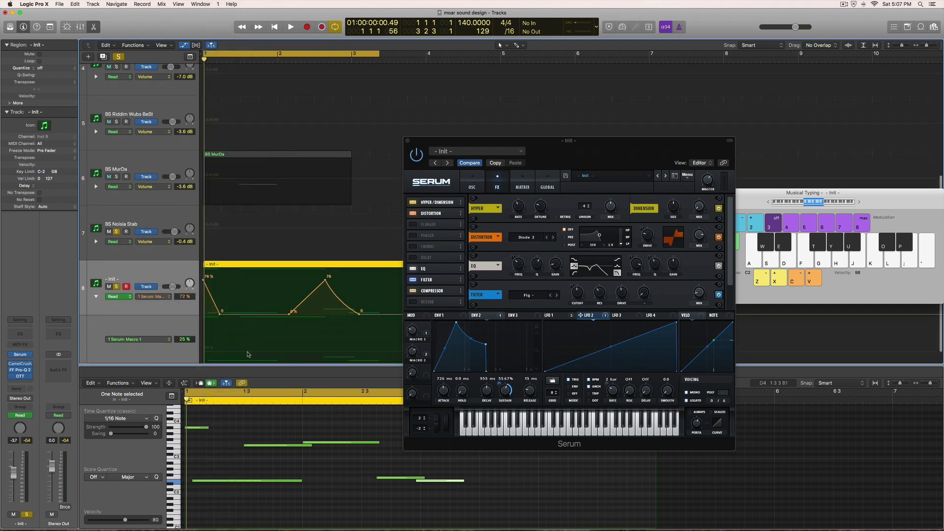
# Add Macro 1 automation starting at 25%, rising from early bar 2 to 58% mid-bar and returning to 25% just past bar 3, and play it
pyautogui.click(212, 348)
pyautogui.scroll(-1, 211, 347)
pyautogui.click(206, 345)
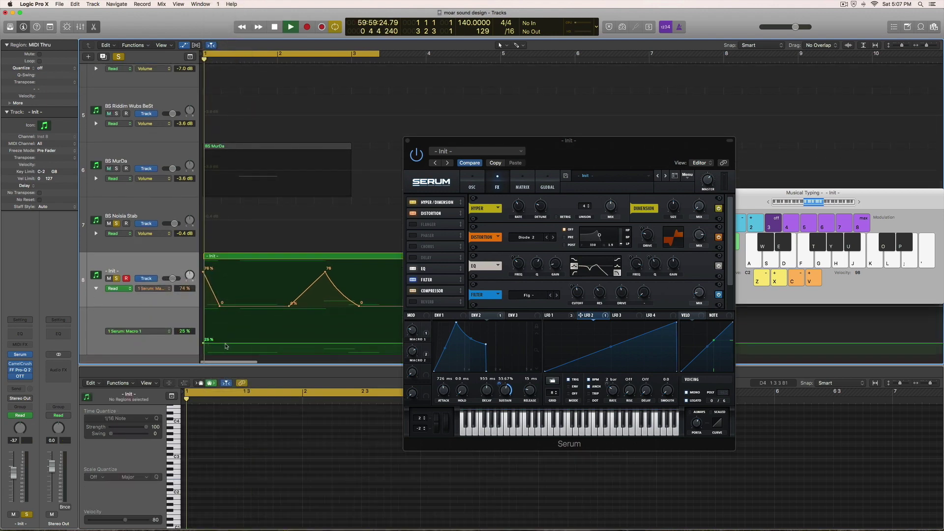
pyautogui.scroll(2, 285, 355)
pyautogui.press('b')
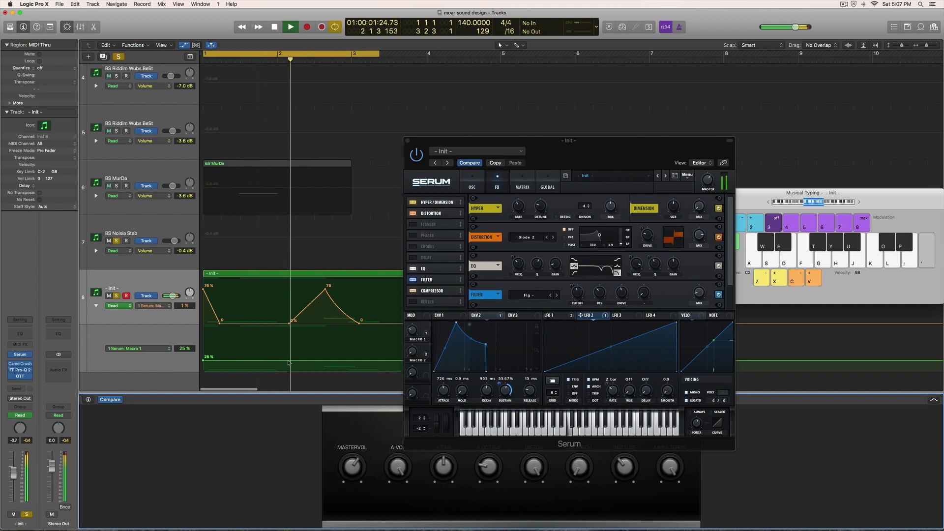
pyautogui.click(294, 360)
pyautogui.press('space')
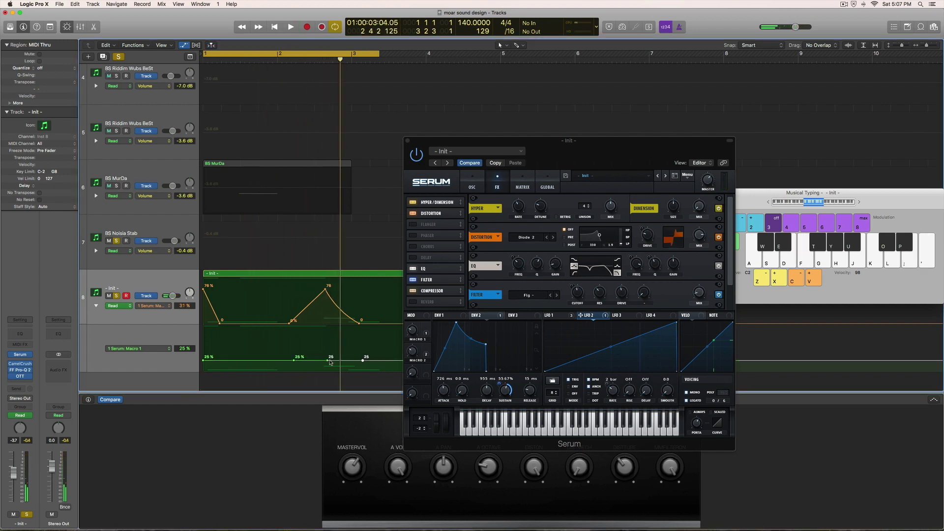
pyautogui.moveTo(327, 360); pyautogui.dragTo(327, 346)
pyautogui.press('space')
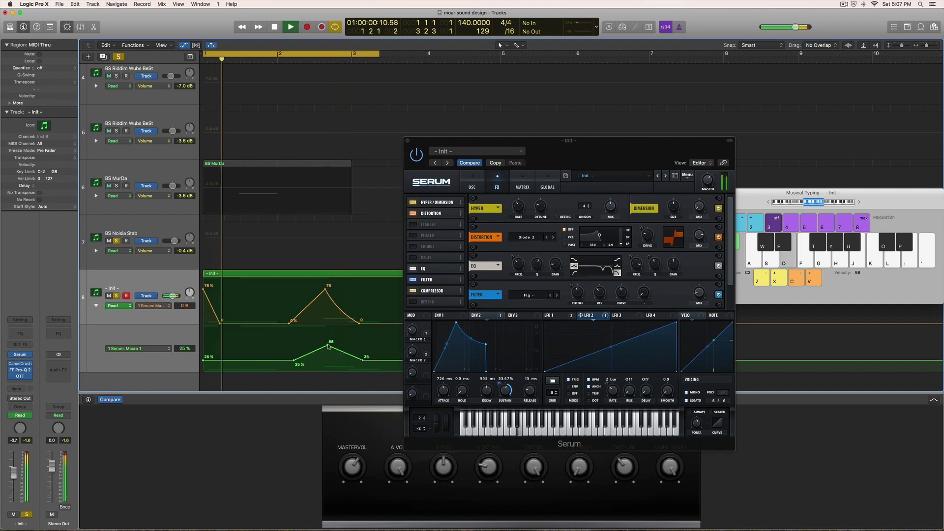
# Shift the Macro 1 bump earlier so it starts just before bar 2, and set the Macro 2 peak to 66% slightly earlier, while listening
pyautogui.scroll(5, 304, 372)
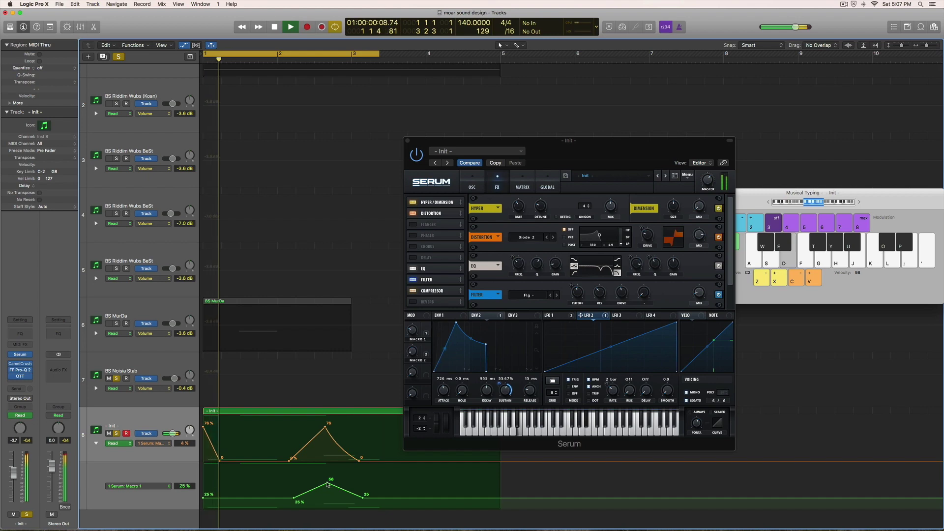
pyautogui.moveTo(327, 482); pyautogui.dragTo(317, 484)
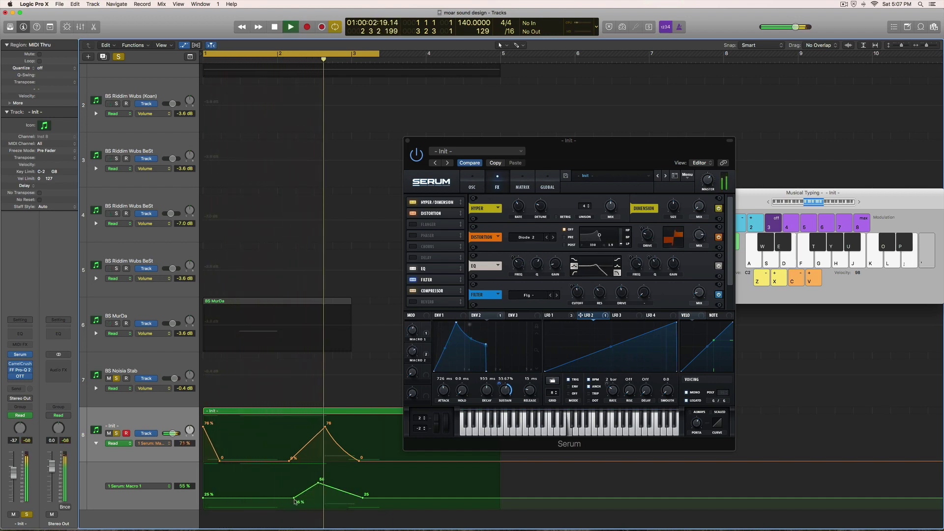
pyautogui.moveTo(294, 497); pyautogui.dragTo(275, 501)
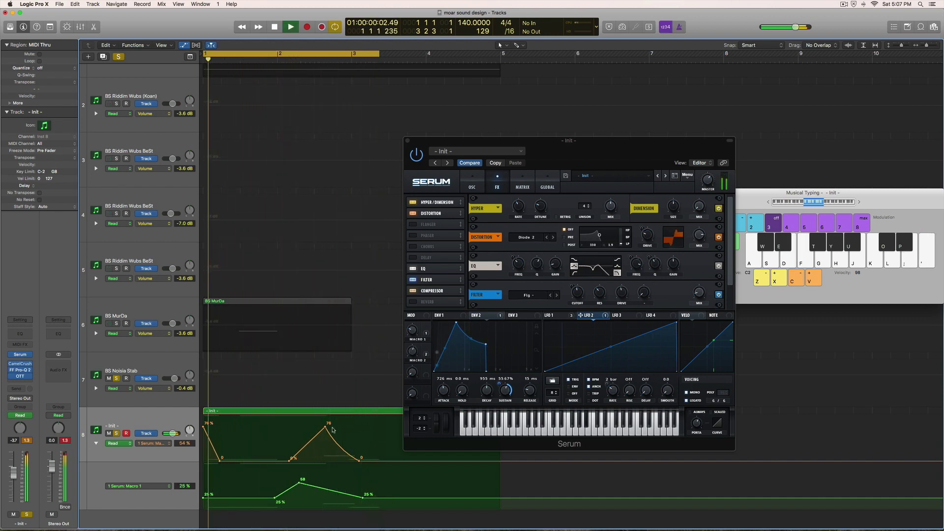
pyautogui.moveTo(328, 429); pyautogui.dragTo(321, 433)
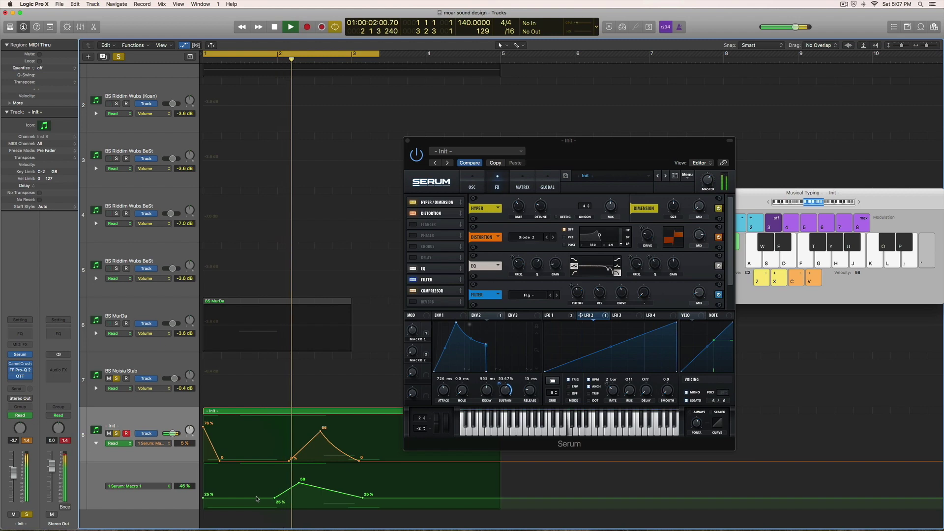
# Reshape the Macro 1 curve to rise steadily from bar 1 to 39% early in bar 2 and fall to 25% mid-bar, and replay
pyautogui.moveTo(363, 497); pyautogui.dragTo(322, 497)
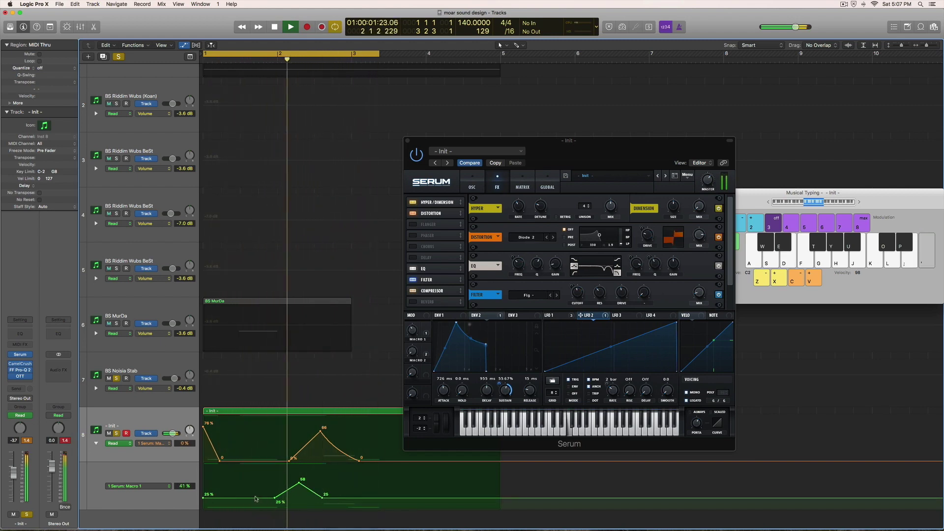
pyautogui.click(275, 497)
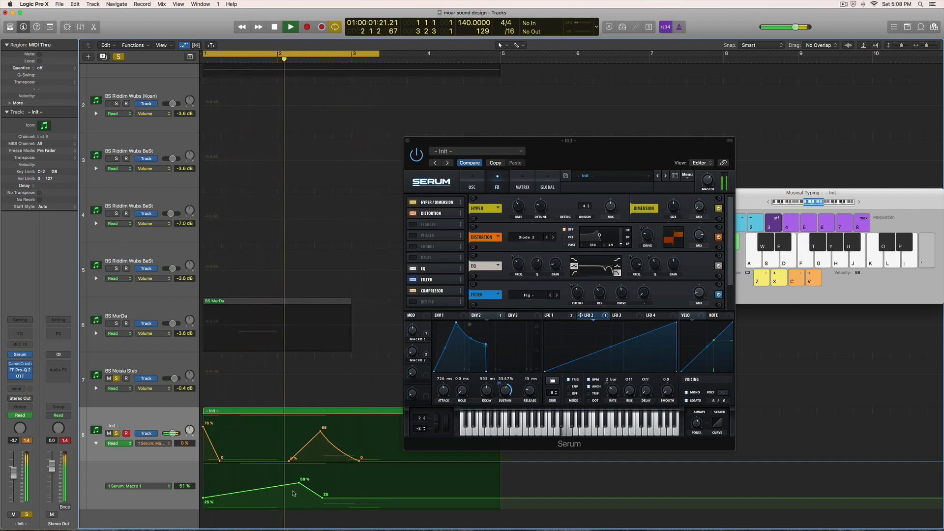
pyautogui.moveTo(298, 486); pyautogui.dragTo(300, 493)
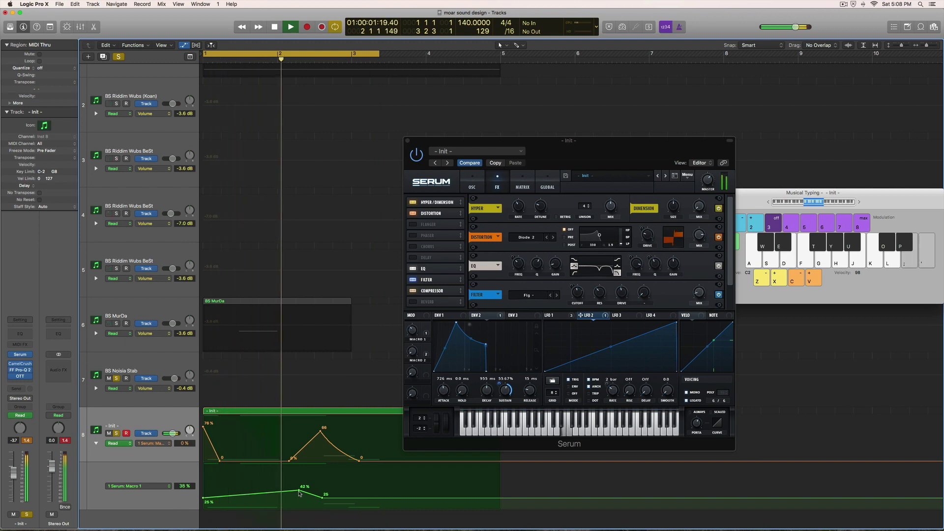
pyautogui.press('space')
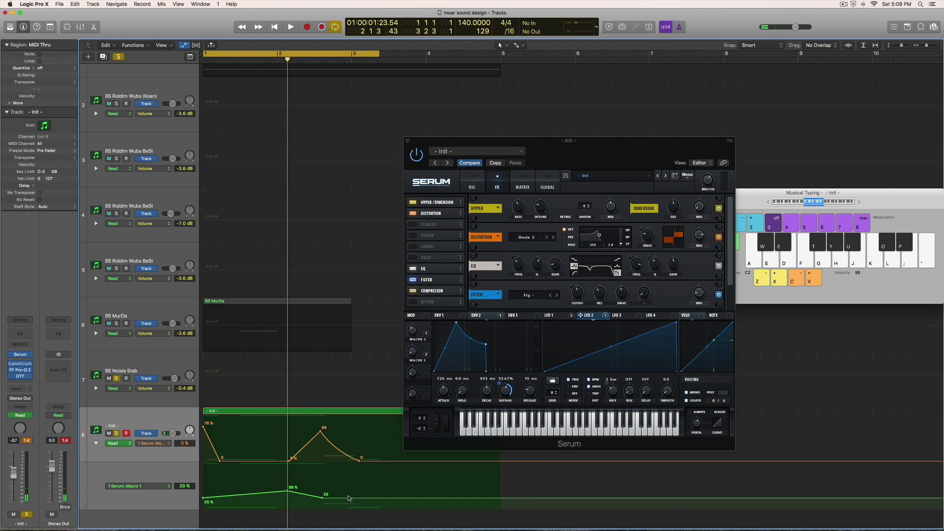
pyautogui.press('space')
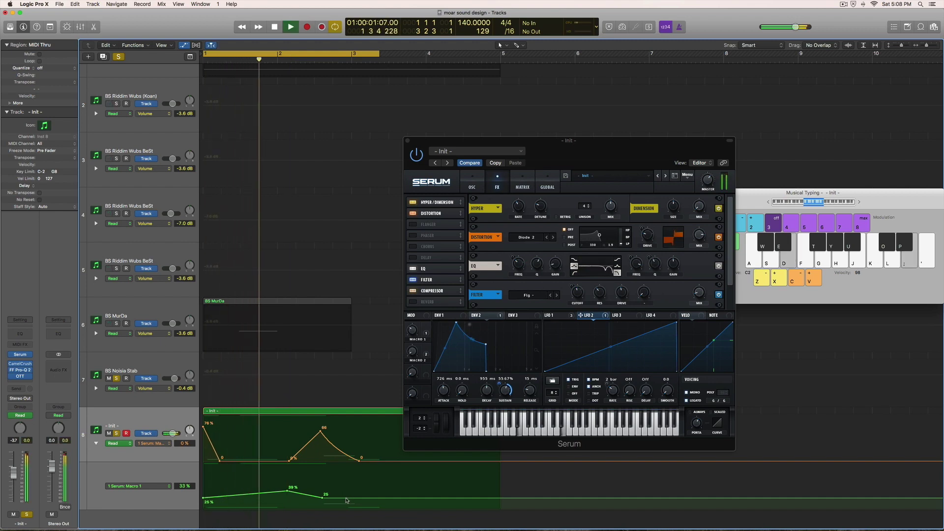
# Stretch the Macro 1 fall so its closing 25% point sits at the end of the cycle range, and audition it
pyautogui.press("'")
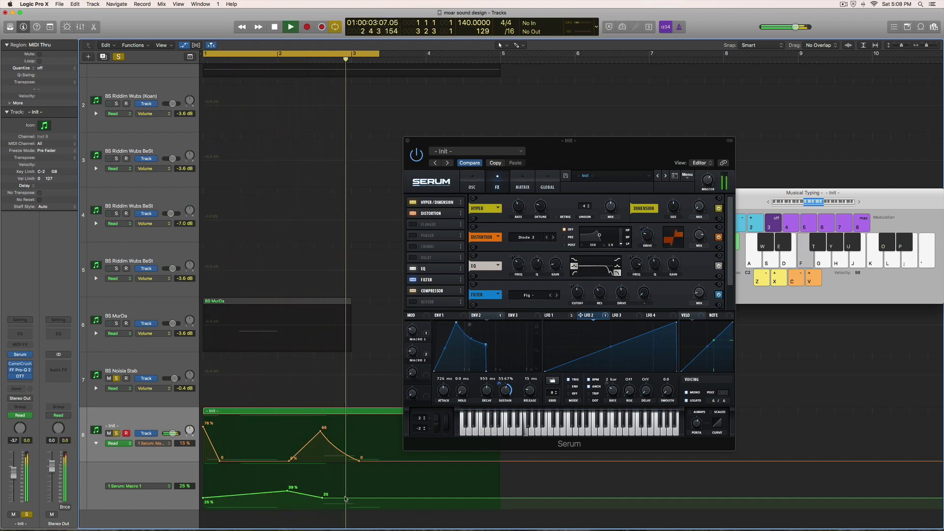
pyautogui.moveTo(352, 500); pyautogui.dragTo(406, 500)
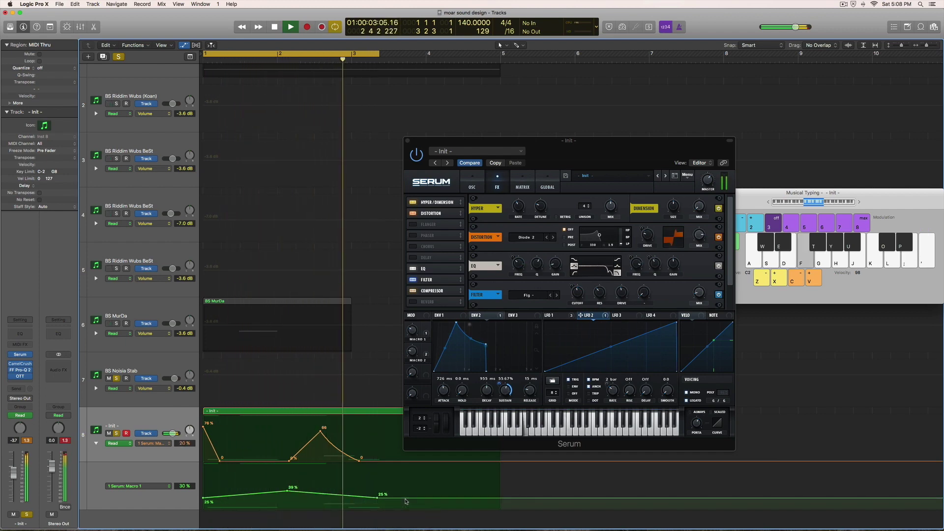
pyautogui.press('d')
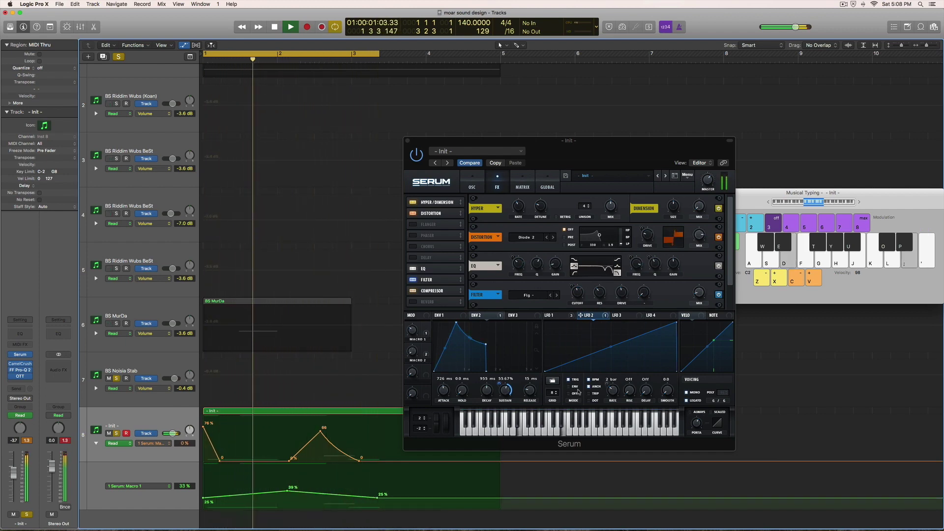
pyautogui.press('space')
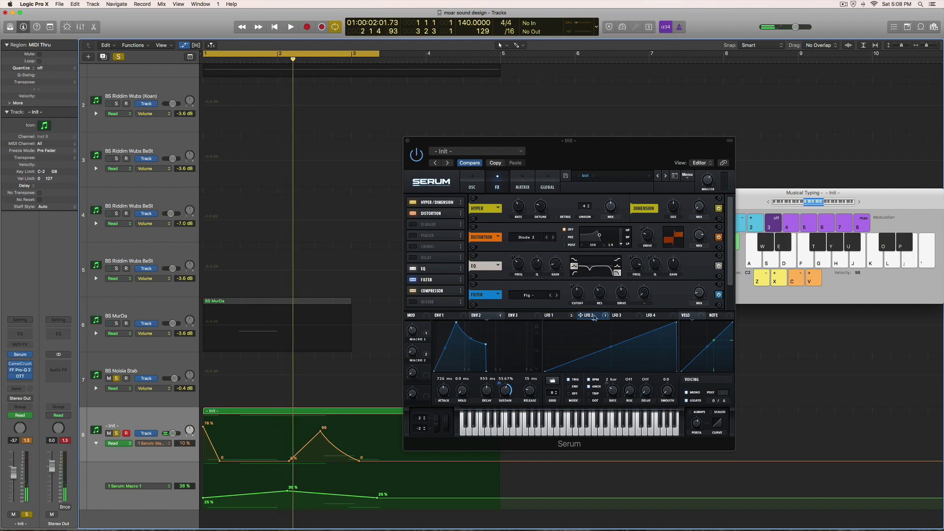
# Reshape Serum's LFO 2 from a rising ramp into a triangle peaking at its centre, and audition the result
pyautogui.click(668, 323)
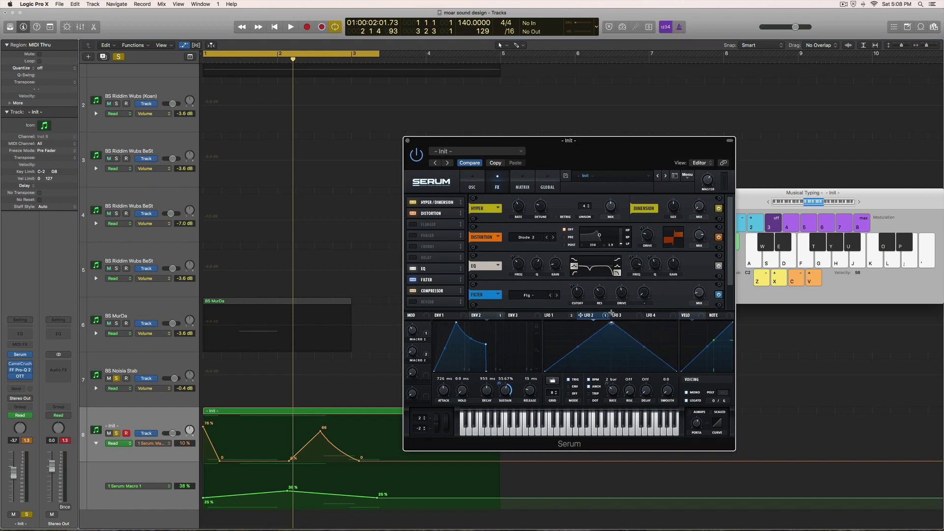
pyautogui.press('space')
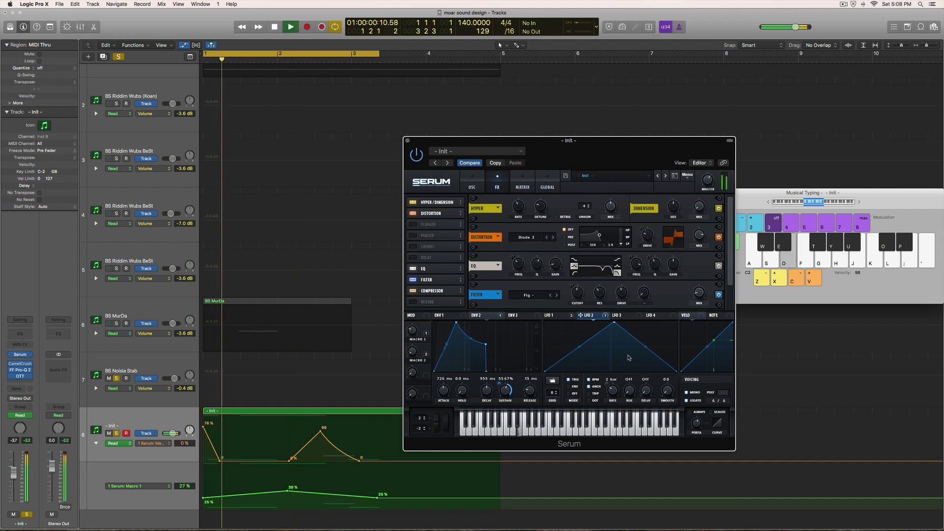
pyautogui.press("'")
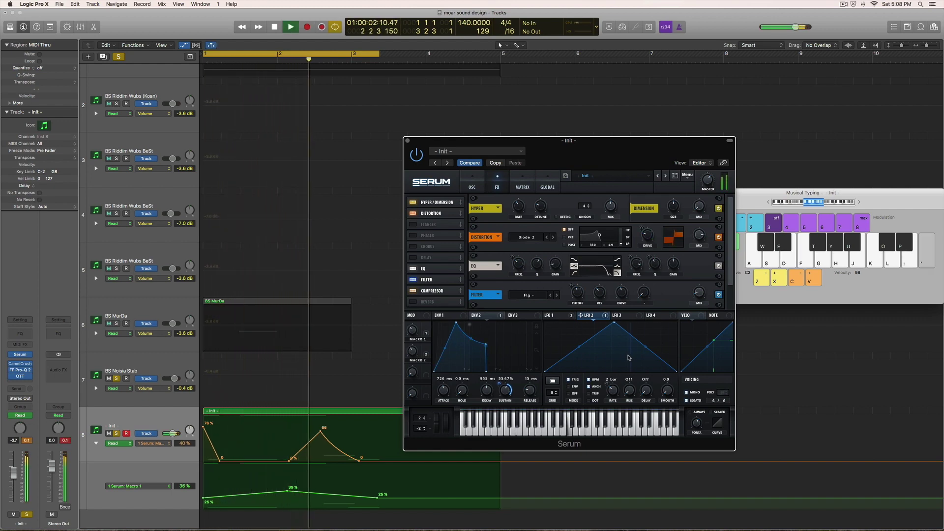
pyautogui.press('space')
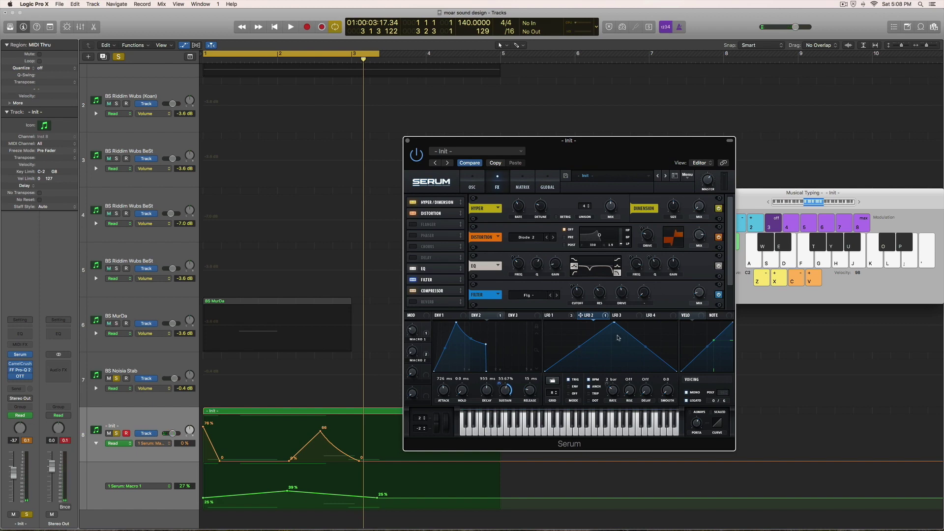
# Close the Serum window and play the pattern back with the reshaped LFO
pyautogui.moveTo(682, 312); pyautogui.dragTo(622, 308)
pyautogui.click(408, 141)
pyautogui.press('space')
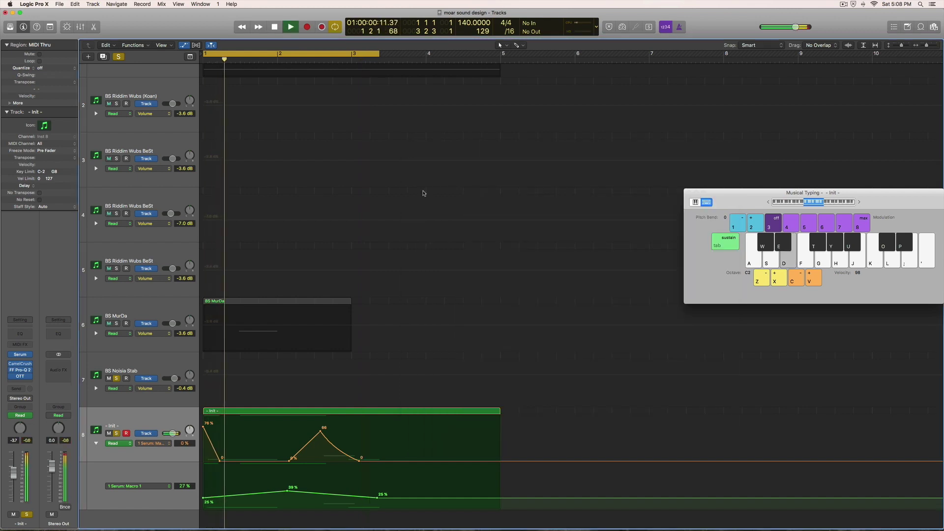
pyautogui.press('XF86AudioRaiseVolume')
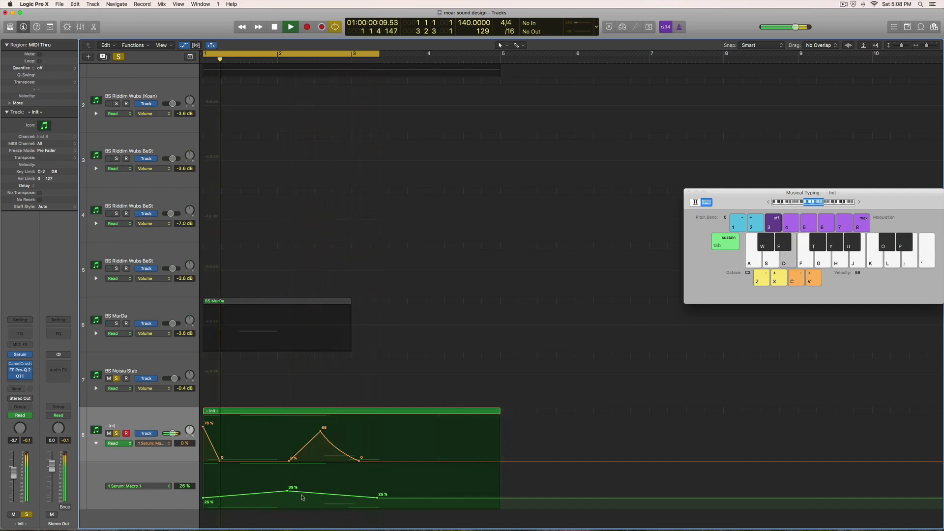
# Add a 53% Macro 1 peak about a third into bar 2 and pull the closing 25% point back to late bar 2, while listening
pyautogui.moveTo(314, 493); pyautogui.dragTo(316, 483)
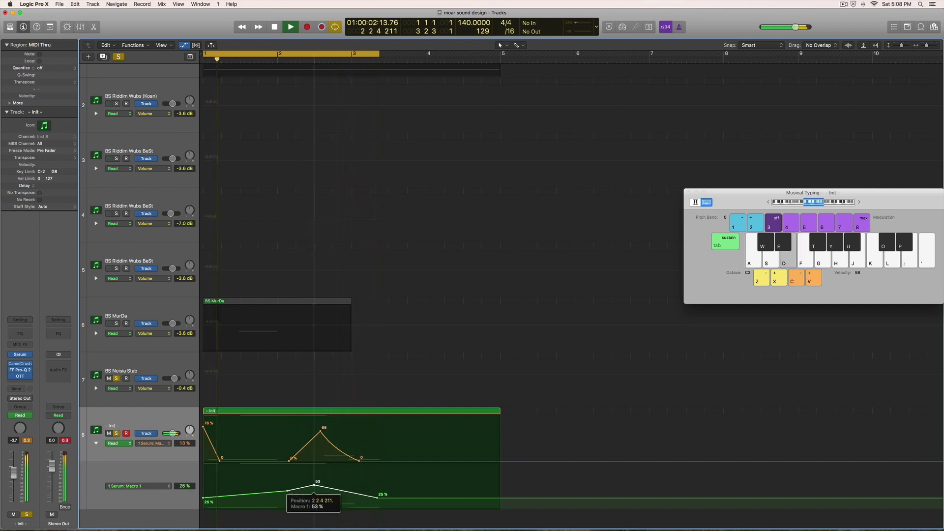
pyautogui.moveTo(315, 484); pyautogui.dragTo(301, 484)
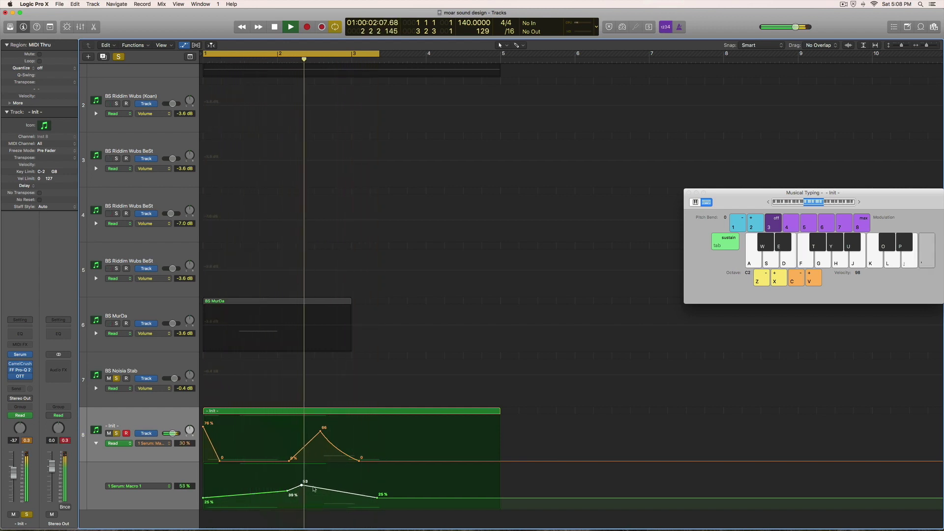
pyautogui.moveTo(378, 497); pyautogui.dragTo(338, 497)
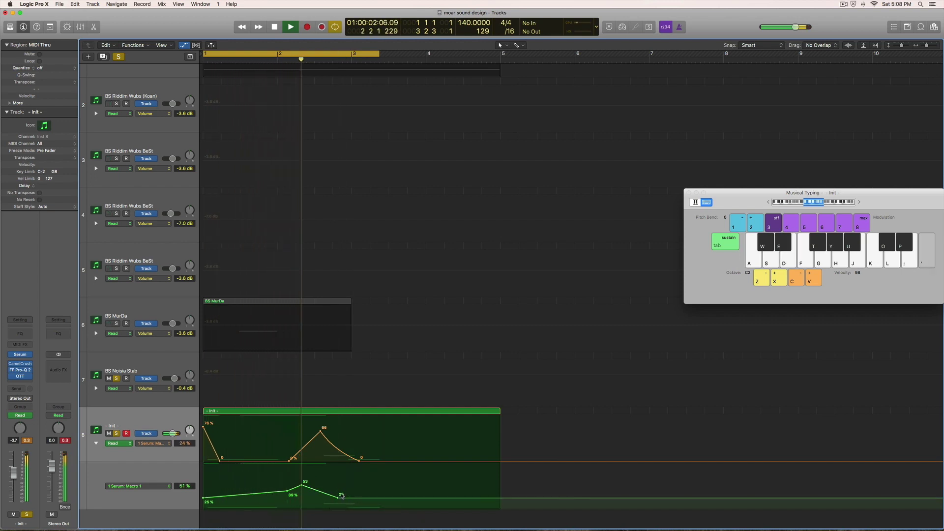
pyautogui.press('space')
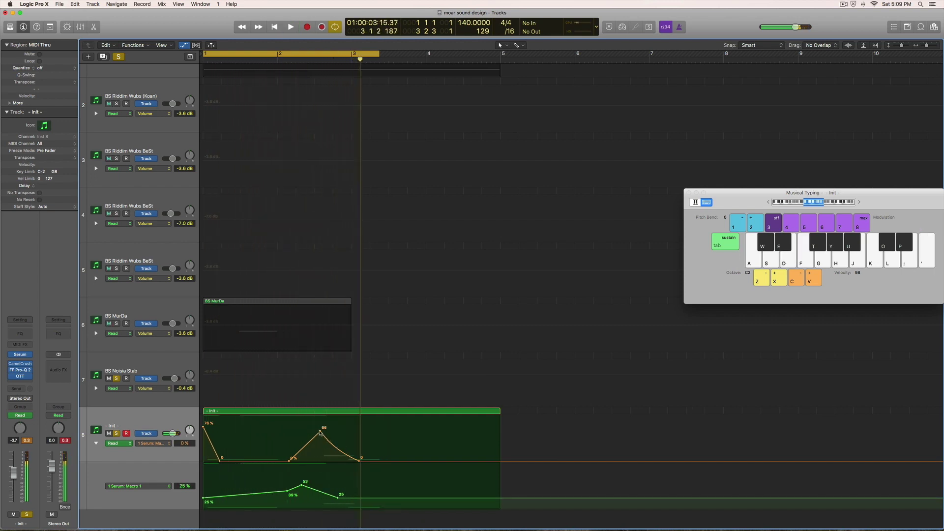
# Lower the bar 2 peak of Macro 2 to about 35%, aligned with the Macro 1 peak, and lower Macro 1's peak to 46%, auditioning both
pyautogui.moveTo(321, 432); pyautogui.dragTo(319, 448)
pyautogui.press('space')
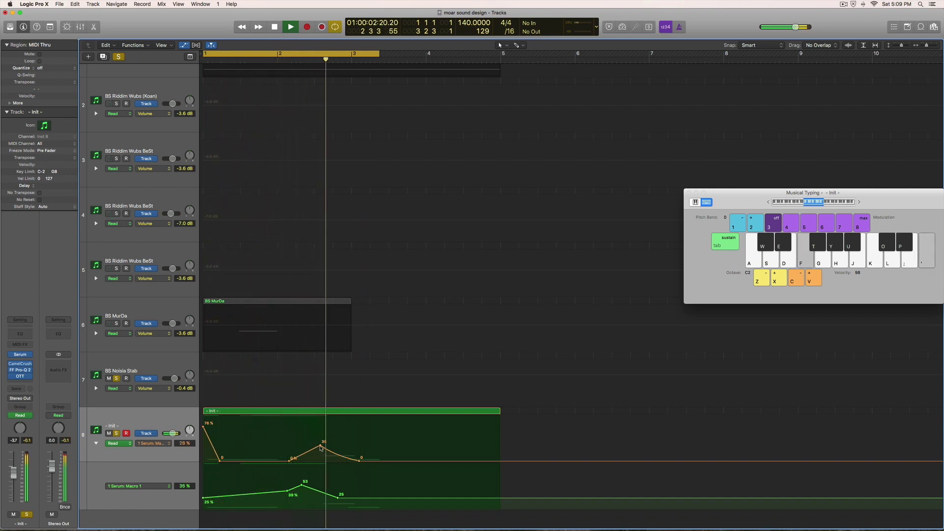
pyautogui.moveTo(320, 446); pyautogui.dragTo(303, 446)
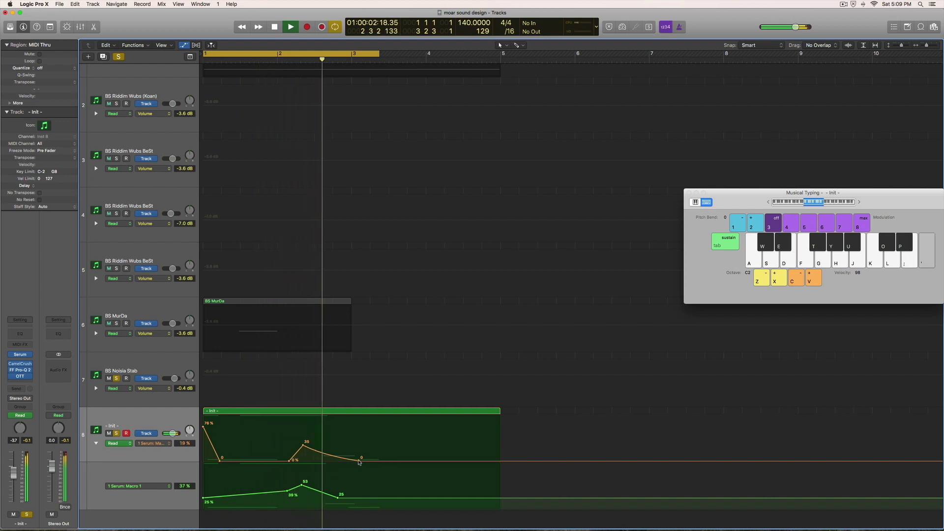
pyautogui.moveTo(303, 487); pyautogui.dragTo(302, 489)
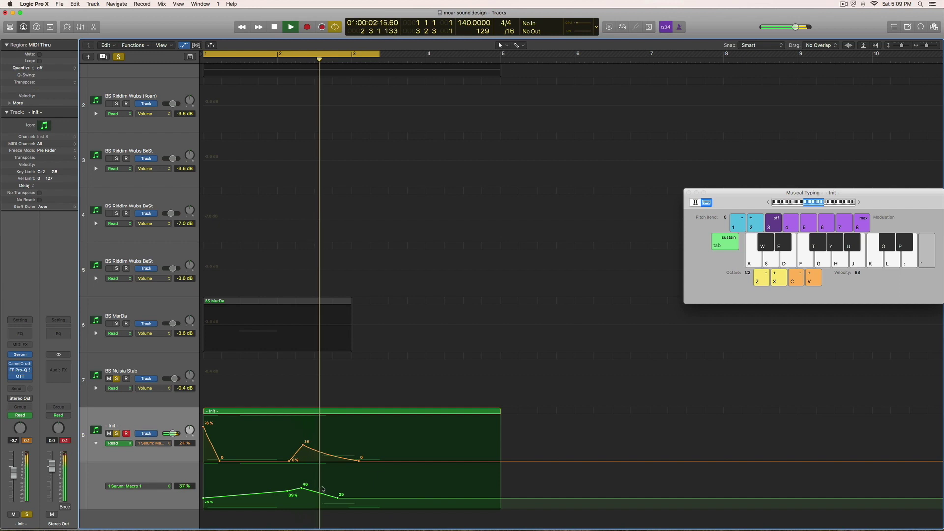
pyautogui.press('space')
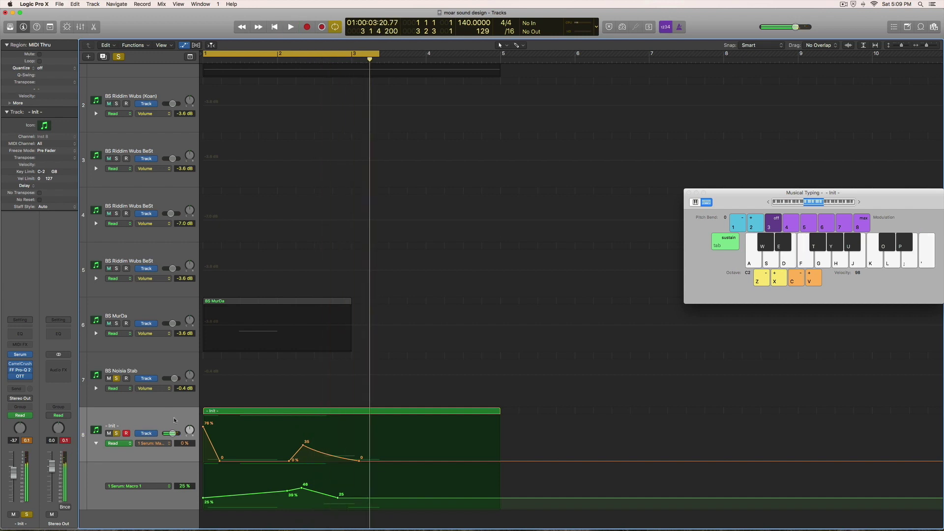
# Open the track's Pro-Q 2, lower the resonance of its 18452 Hz high cut and give it a gentler slope, auditioning the pattern
pyautogui.click(24, 370)
pyautogui.press('space')
pyautogui.moveTo(544, 232)
pyautogui.mouseDown()
pyautogui.moveTo(568, 238)
pyautogui.moveTo(394, 211)
pyautogui.moveTo(466, 189)
pyautogui.moveTo(552, 237)
pyautogui.moveTo(545, 237)
pyautogui.mouseUp()
pyautogui.press('space')
pyautogui.press('space')
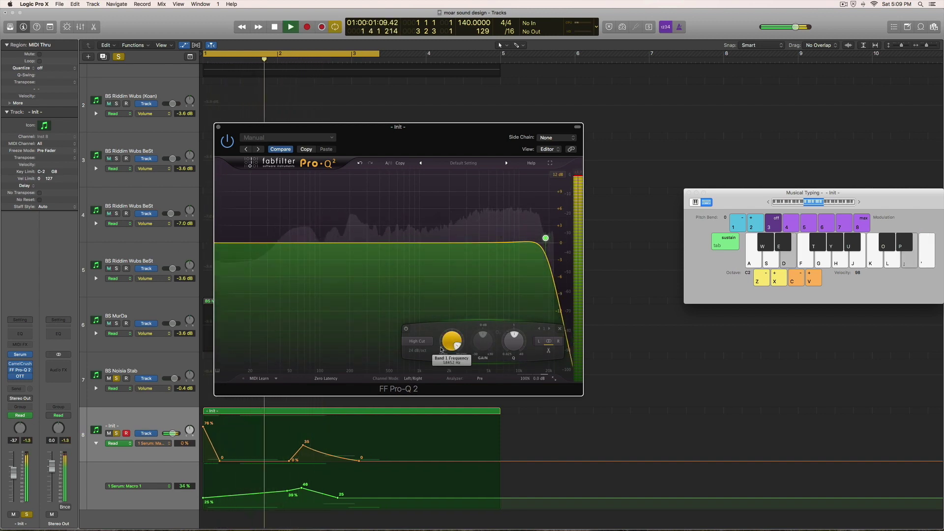
pyautogui.click(417, 351)
pyautogui.click(423, 366)
# Add a resonant low cut at about 81 Hz in Pro-Q 2, audition it and close the EQ window
pyautogui.moveTo(235, 243); pyautogui.dragTo(309, 210)
pyautogui.press('space')
pyautogui.press('space')
pyautogui.press('space')
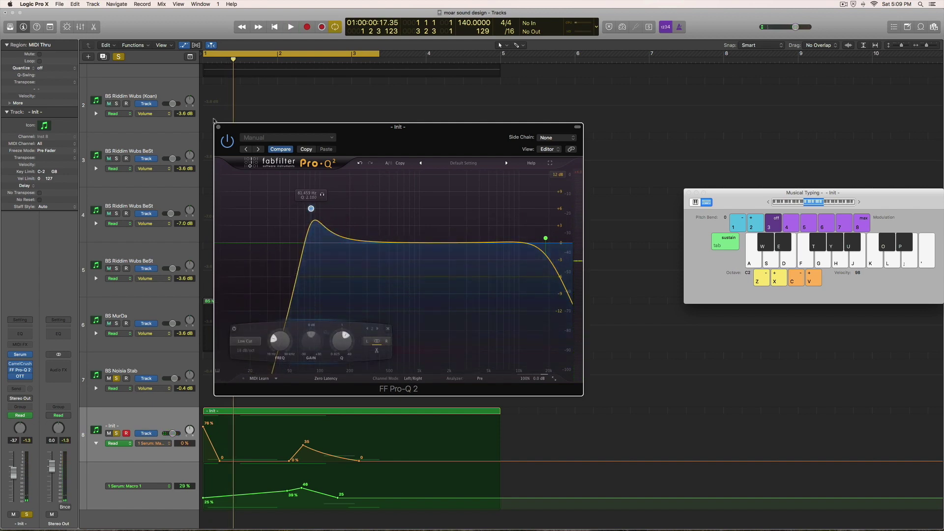
pyautogui.click(219, 127)
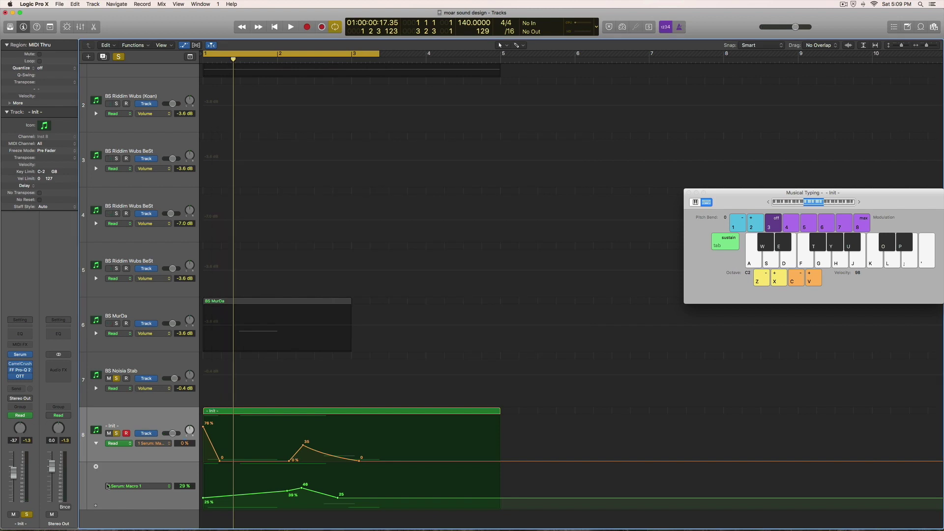
# Add an automation lane beneath Macro 1 on the Init track and assign it to Pro-Q 2's Band 2 Frequency, checking the band in the EQ
pyautogui.click(96, 508)
pyautogui.scroll(-2, 147, 486)
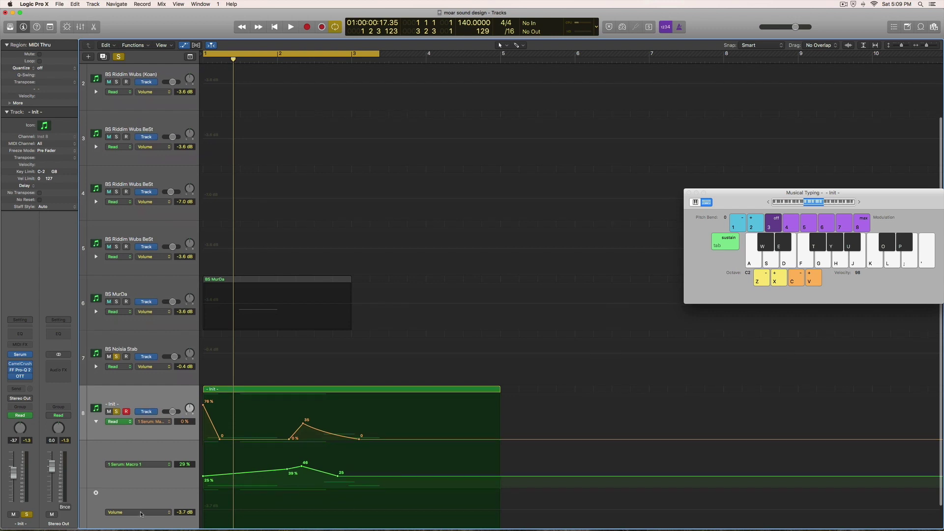
pyautogui.click(157, 485)
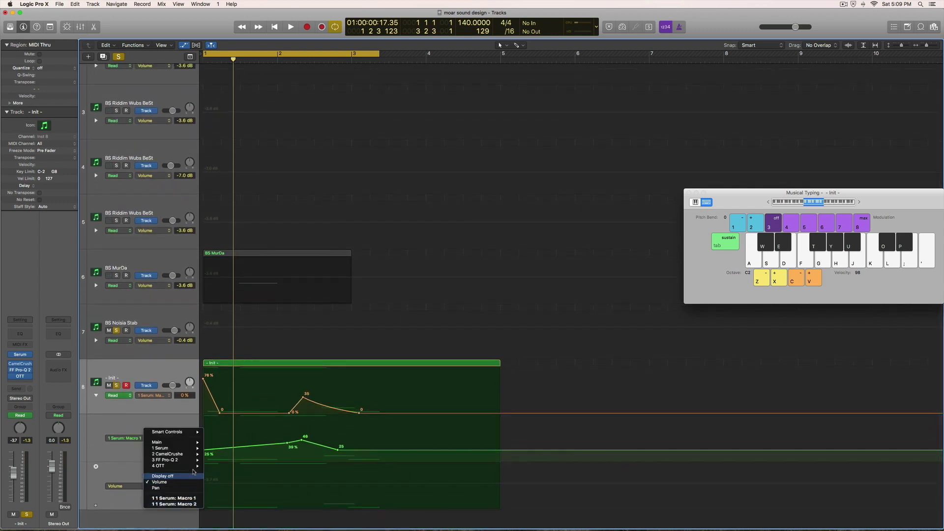
pyautogui.moveTo(189, 460)
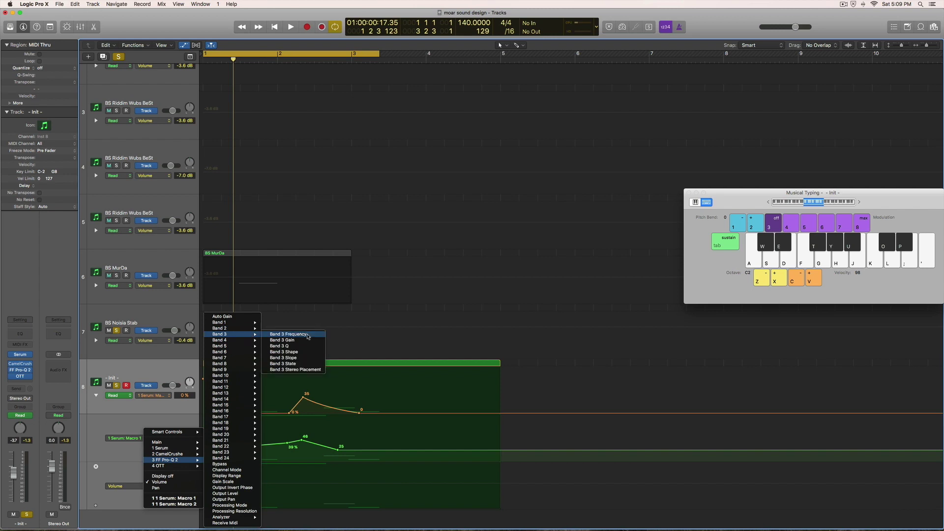
pyautogui.click(20, 369)
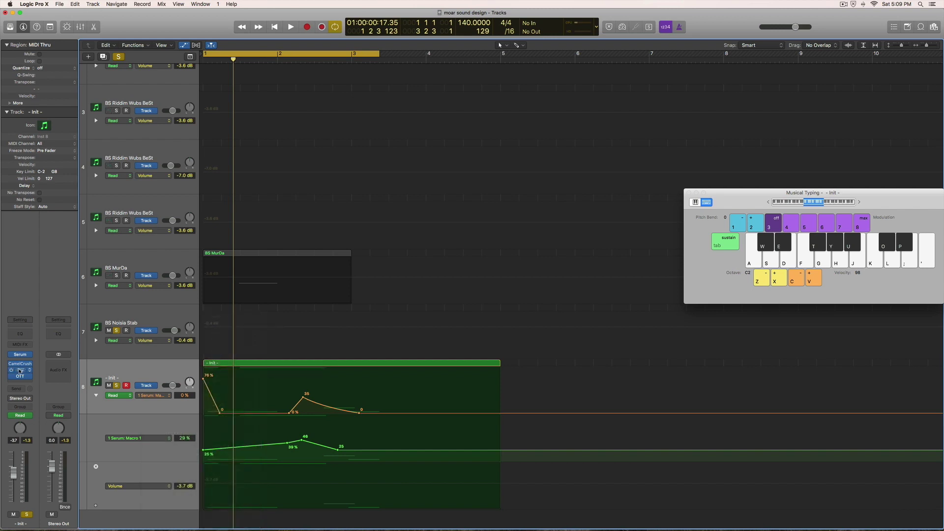
pyautogui.click(20, 370)
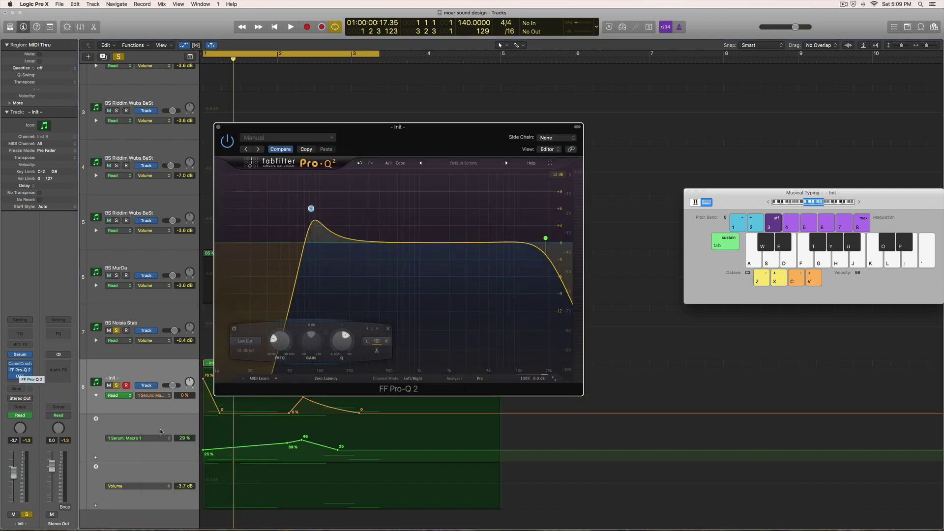
pyautogui.click(131, 488)
pyautogui.moveTo(155, 460)
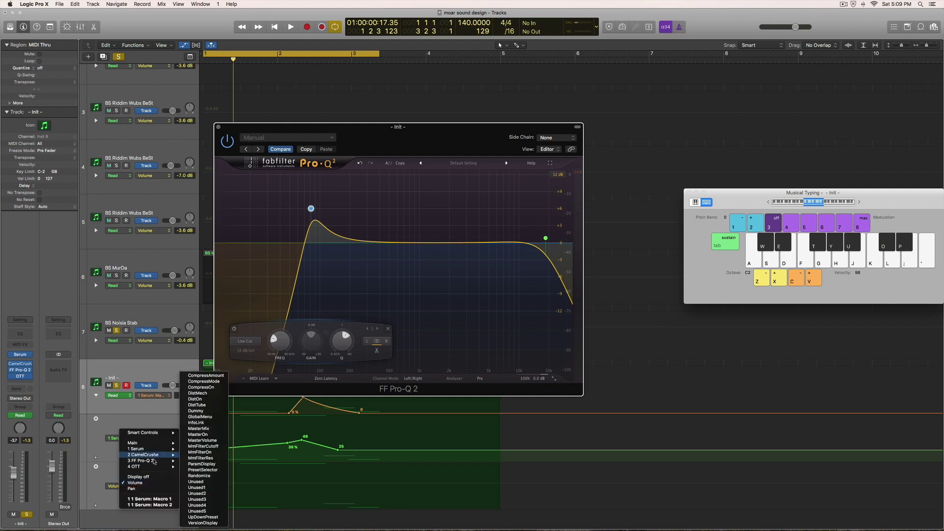
pyautogui.moveTo(216, 328)
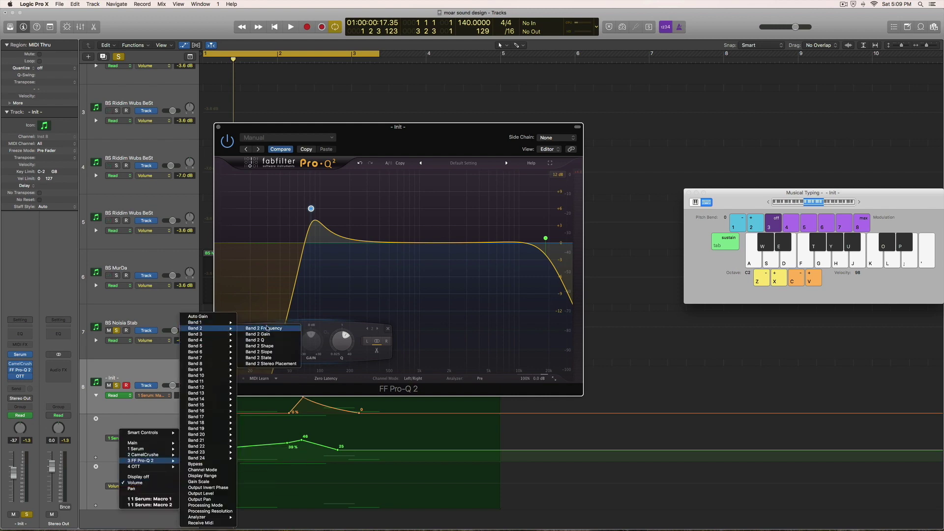
pyautogui.click(264, 328)
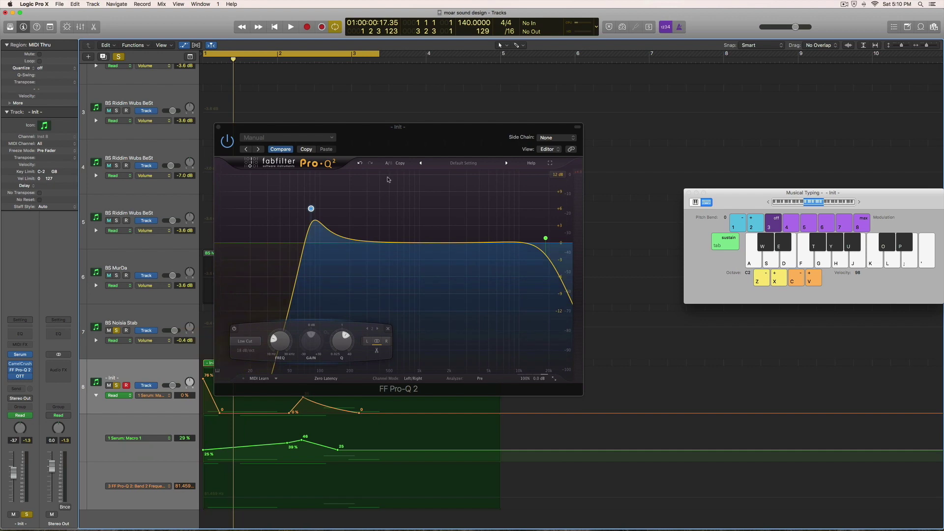
# Draw a Band 2 Frequency sweep falling from a raised start at bar 1 to 81.459 Hz over a third of bar 1, auditioning it
pyautogui.moveTo(368, 153); pyautogui.dragTo(584, 156)
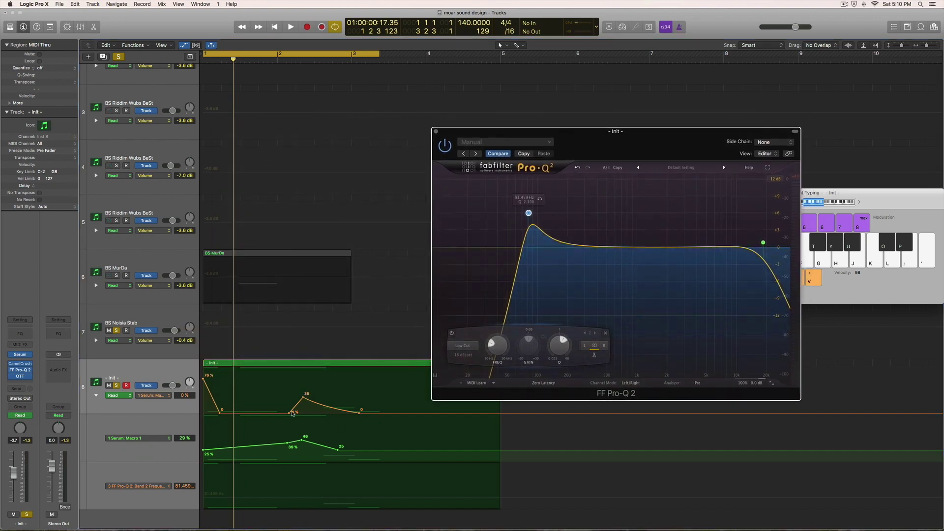
pyautogui.click(217, 496)
pyautogui.press('space')
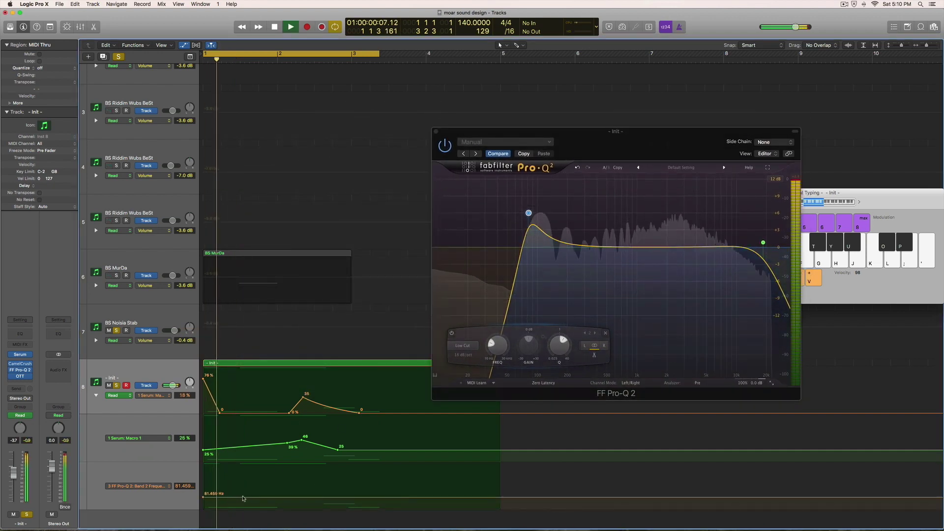
pyautogui.press('space')
pyautogui.click(231, 497)
pyautogui.moveTo(203, 497)
pyautogui.mouseDown()
pyautogui.moveTo(203, 473)
pyautogui.moveTo(204, 490)
pyautogui.mouseUp()
pyautogui.press('space')
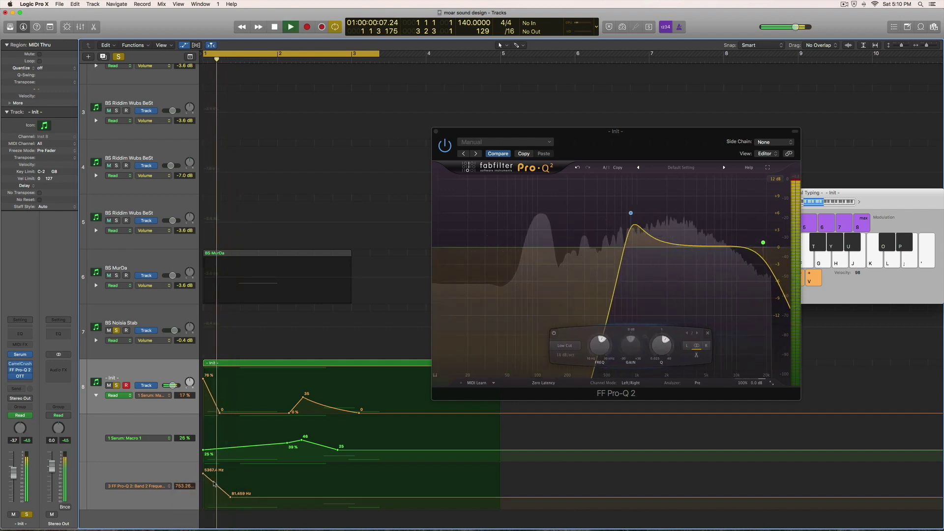
pyautogui.press('space')
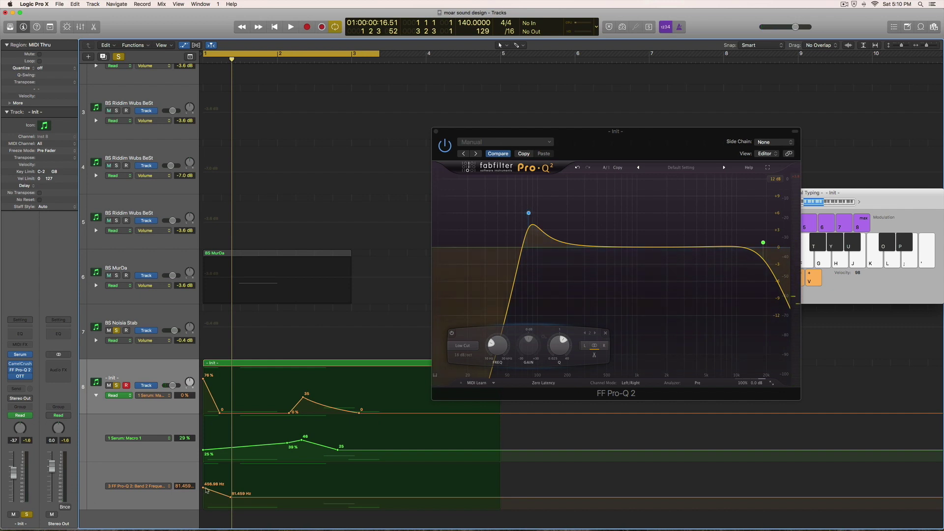
# Set the frequency sweep's start to about 430 Hz and its low point a quarter into bar 1, comparing playback with the EQ bypassed and active
pyautogui.moveTo(204, 488); pyautogui.dragTo(203, 490)
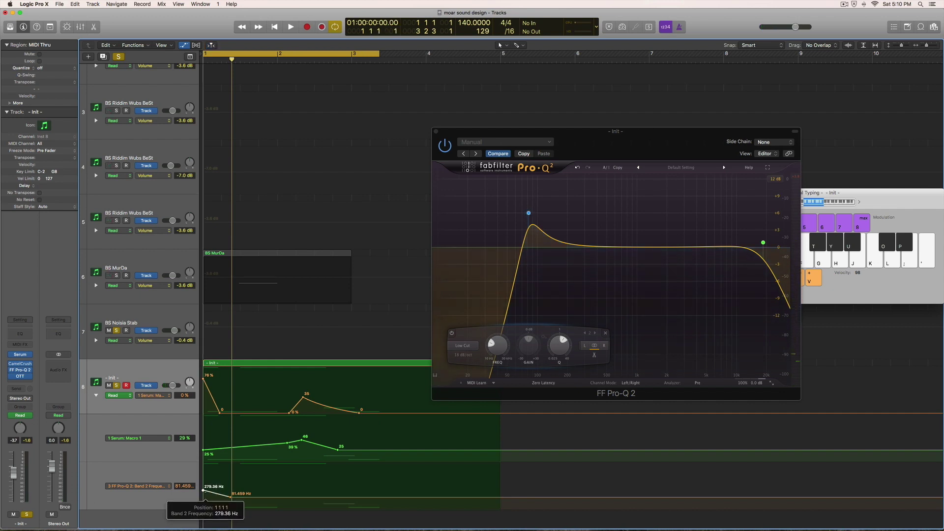
pyautogui.press('space')
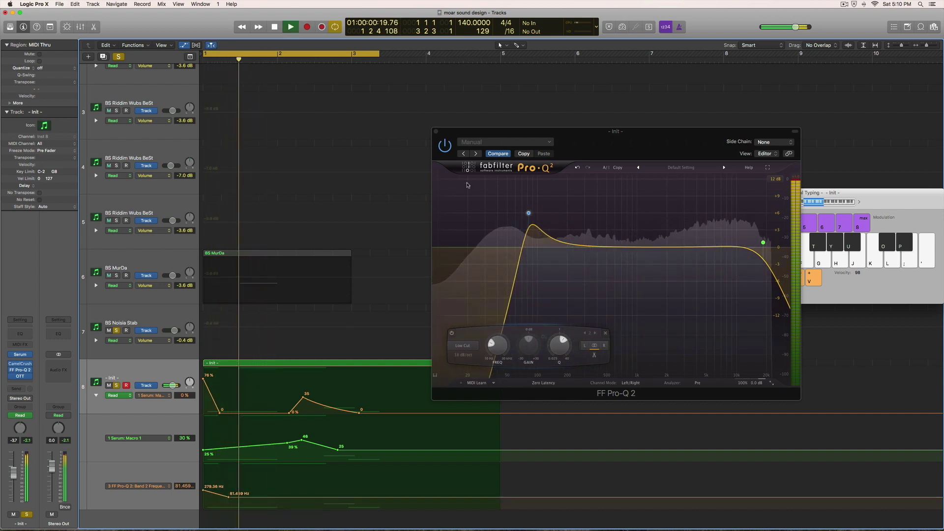
pyautogui.click(446, 148)
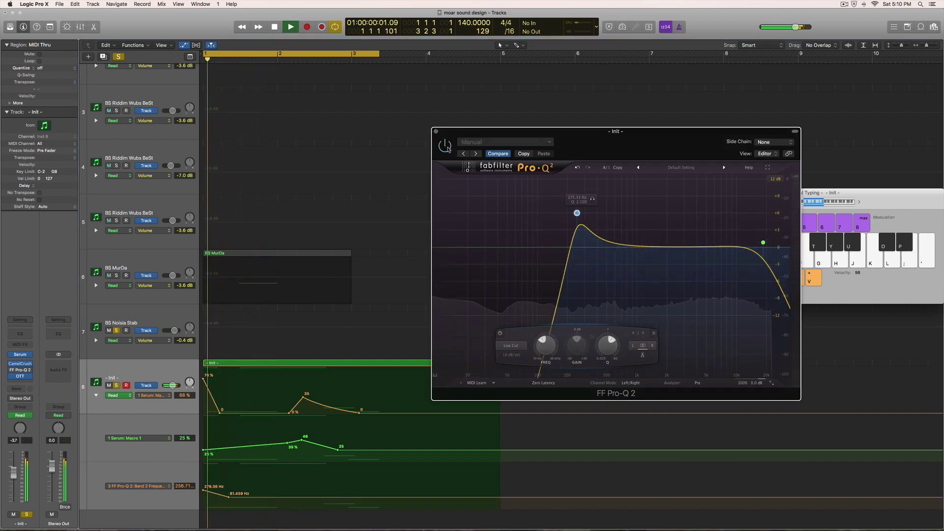
pyautogui.click(445, 146)
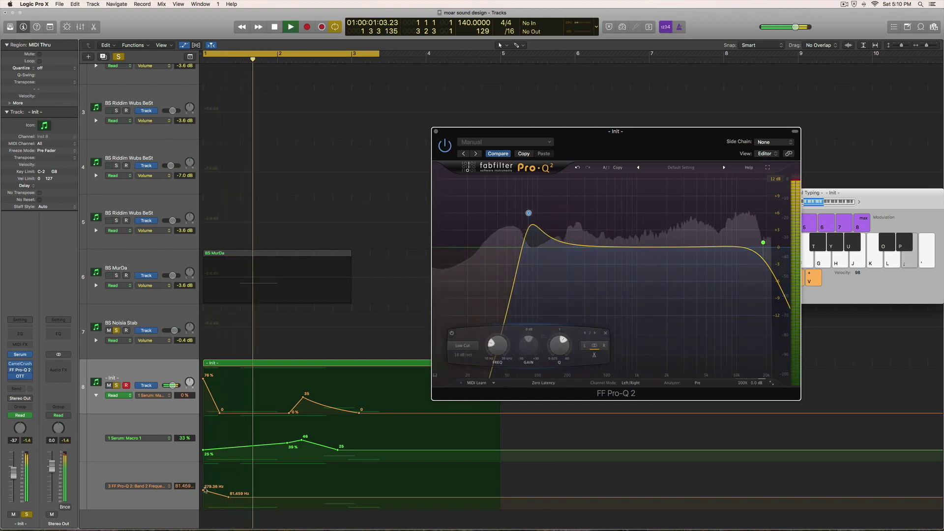
pyautogui.moveTo(204, 491); pyautogui.dragTo(204, 488)
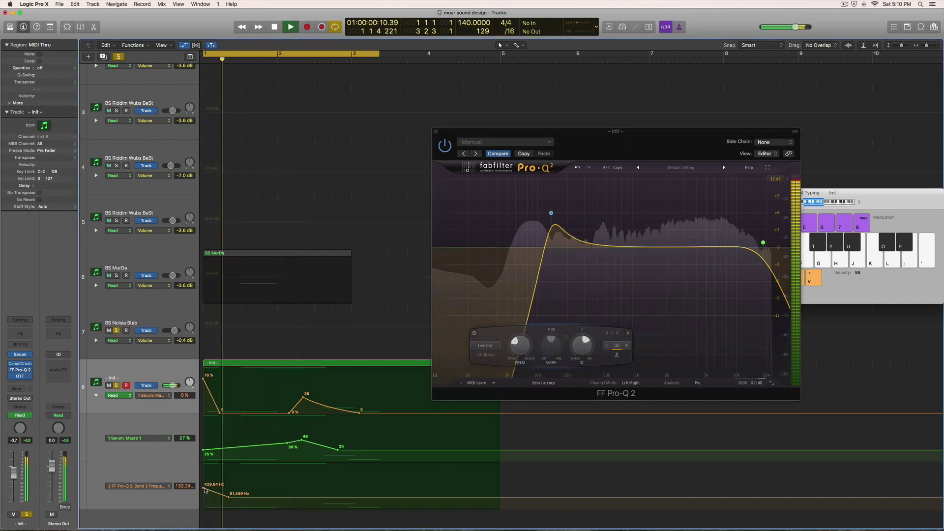
pyautogui.moveTo(239, 496); pyautogui.dragTo(249, 498)
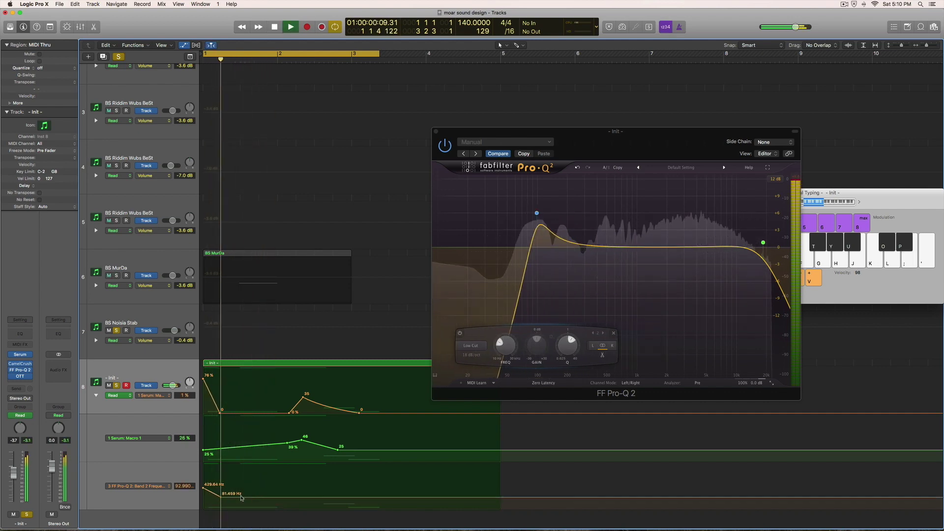
# Raise the low cut's Q to 2.838 and lower the frequency sweep's starting point to about 358 Hz, auditioning both
pyautogui.moveTo(549, 355)
pyautogui.mouseDown()
pyautogui.moveTo(561, 345)
pyautogui.moveTo(558, 353)
pyautogui.mouseUp()
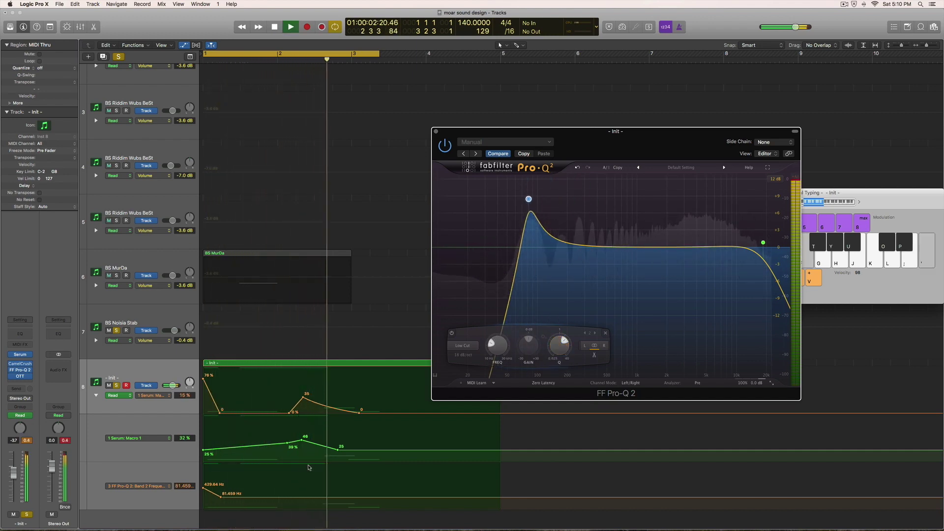
pyautogui.moveTo(204, 487)
pyautogui.mouseDown()
pyautogui.moveTo(203, 476)
pyautogui.moveTo(205, 492)
pyautogui.mouseUp()
pyautogui.press('space')
pyautogui.press('space')
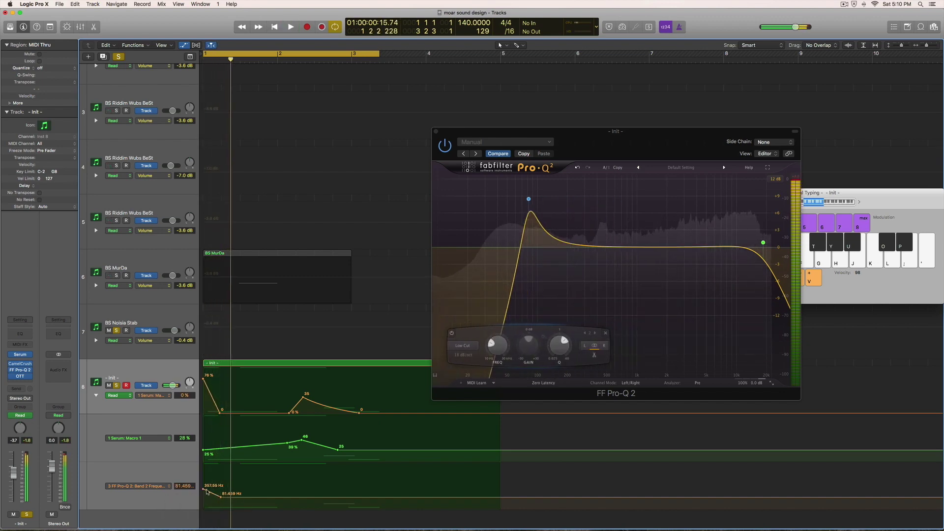
pyautogui.press('space')
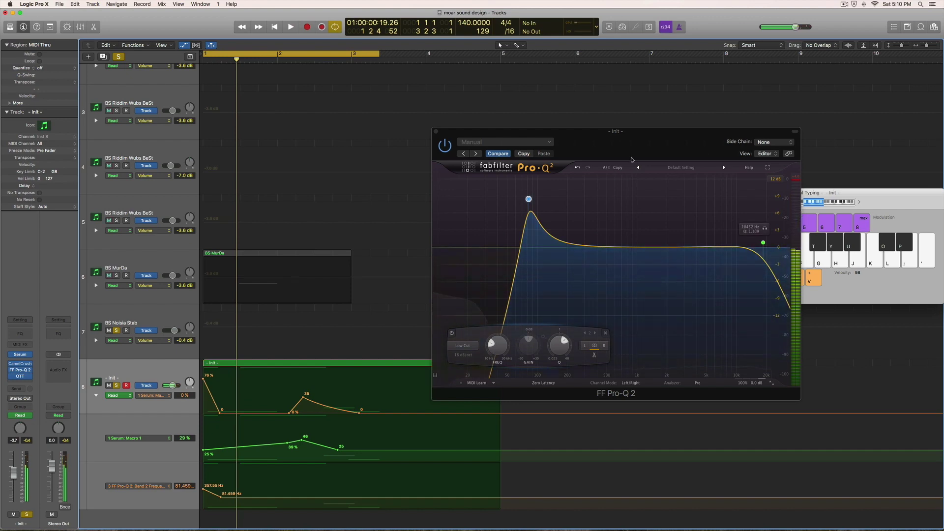
# Add another automation lane beneath Band 2 Frequency and assign it to Pro-Q 2's Band 2 Q
pyautogui.click(530, 201)
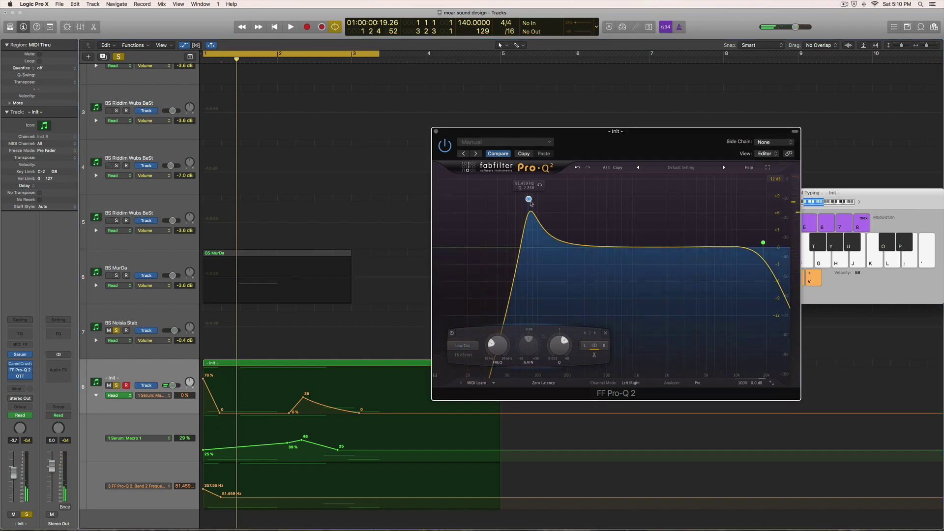
pyautogui.click(95, 507)
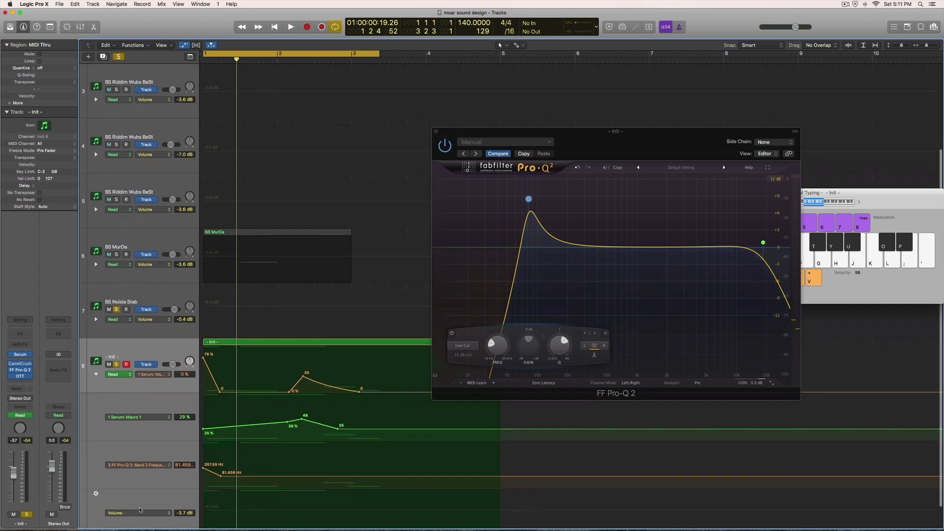
pyautogui.click(141, 514)
pyautogui.moveTo(166, 492)
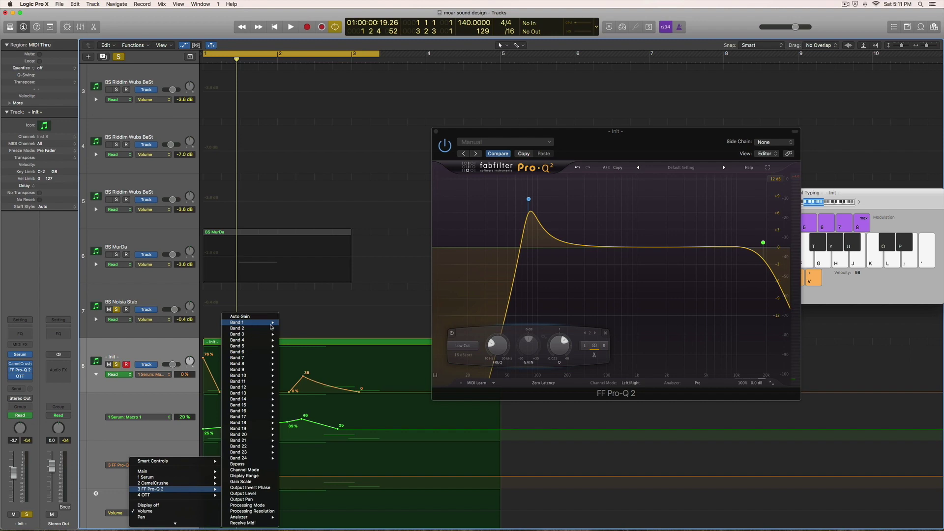
pyautogui.moveTo(268, 327)
pyautogui.click(322, 340)
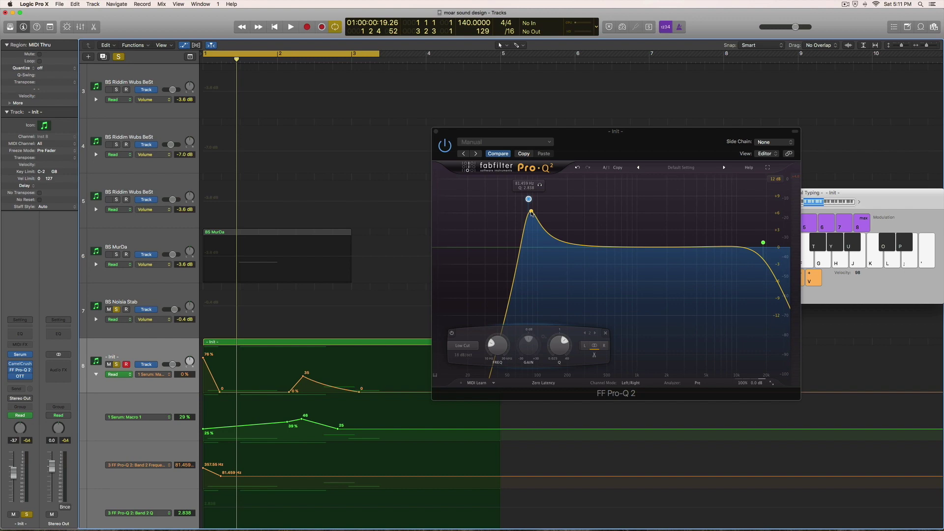
# Automate Band 2 Q to hold 2.838 for the first quarter of bar 1 and fall to 1.609 before mid-bar, auditioning it
pyautogui.click(203, 509)
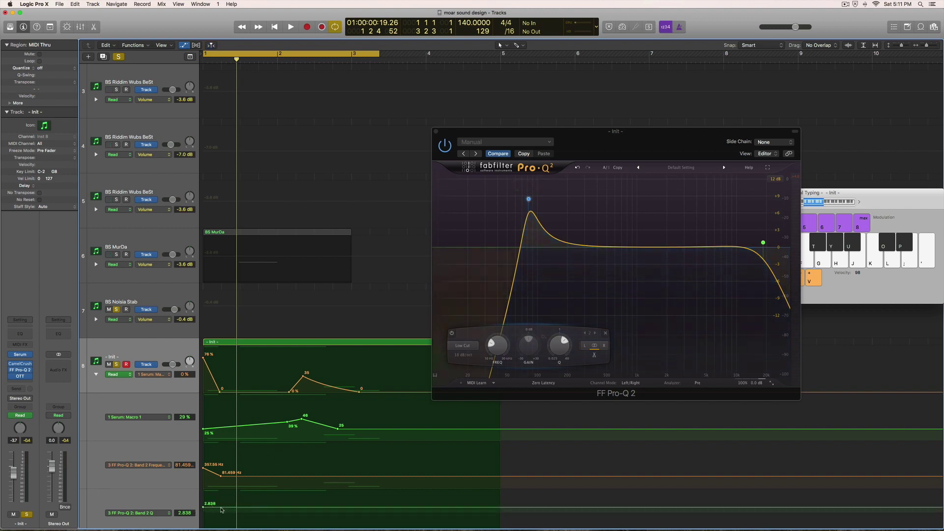
pyautogui.click(221, 507)
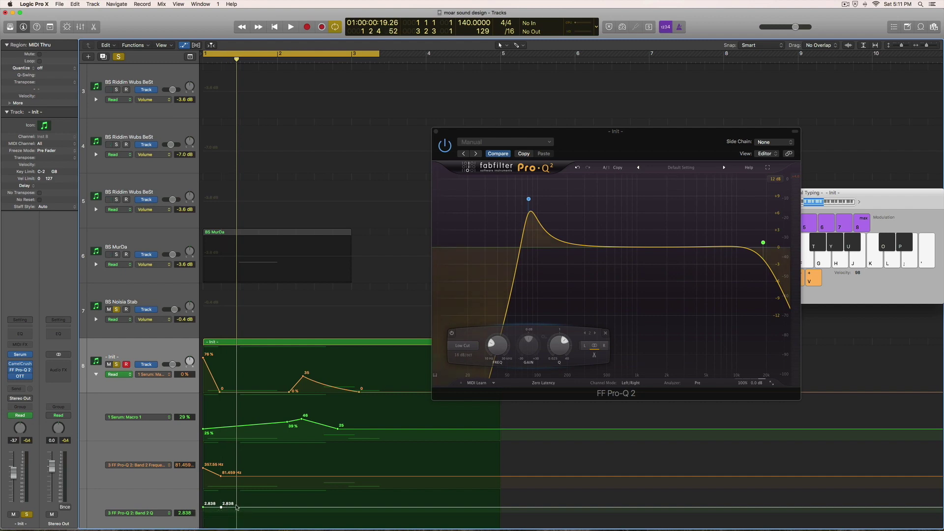
pyautogui.moveTo(252, 509); pyautogui.dragTo(256, 513)
pyautogui.press('space')
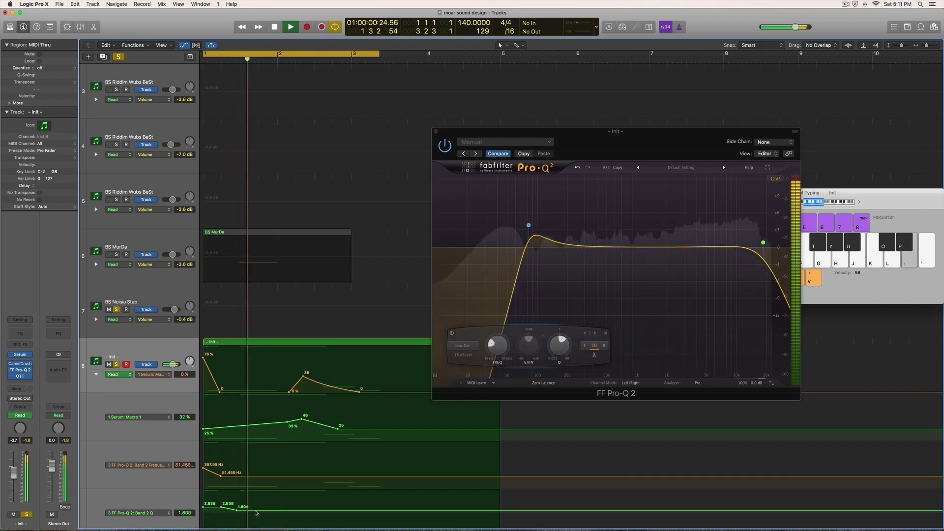
pyautogui.press('Return')
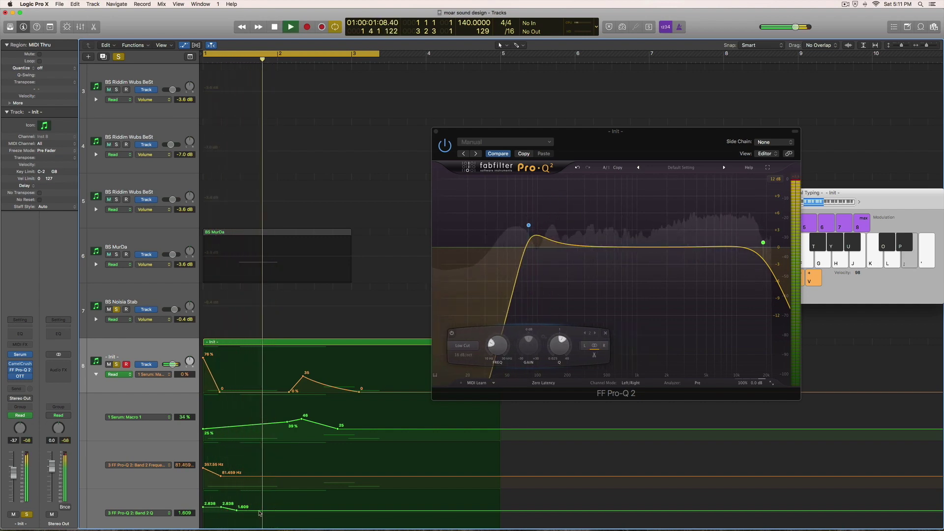
pyautogui.press('space')
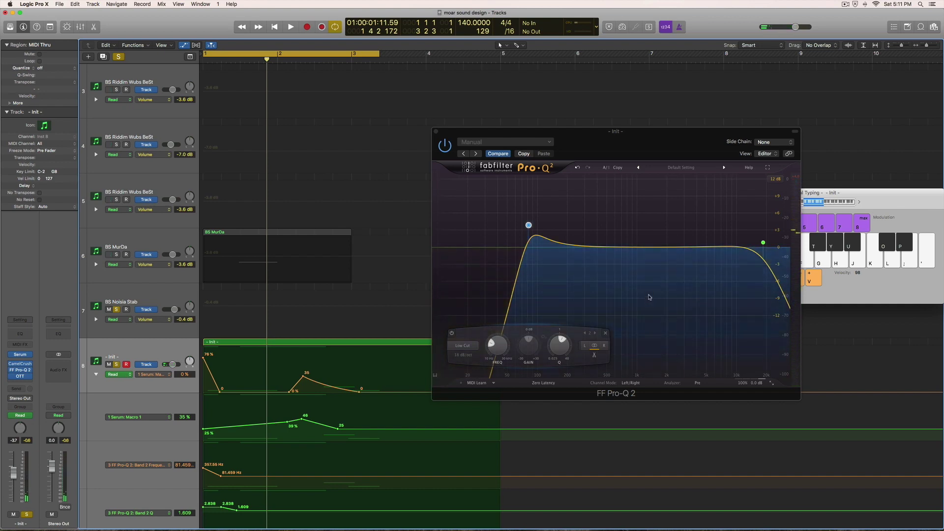
# Add a Band 2 Frequency peak of about 549 Hz in bar 2, with 81.459 Hz points on both sides, and play it back
pyautogui.scroll(-2, 212, 328)
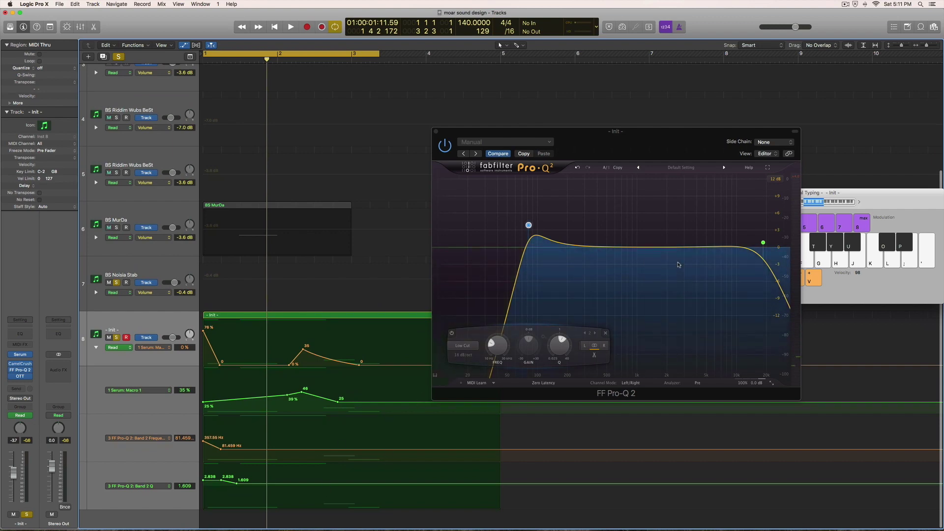
pyautogui.press('space')
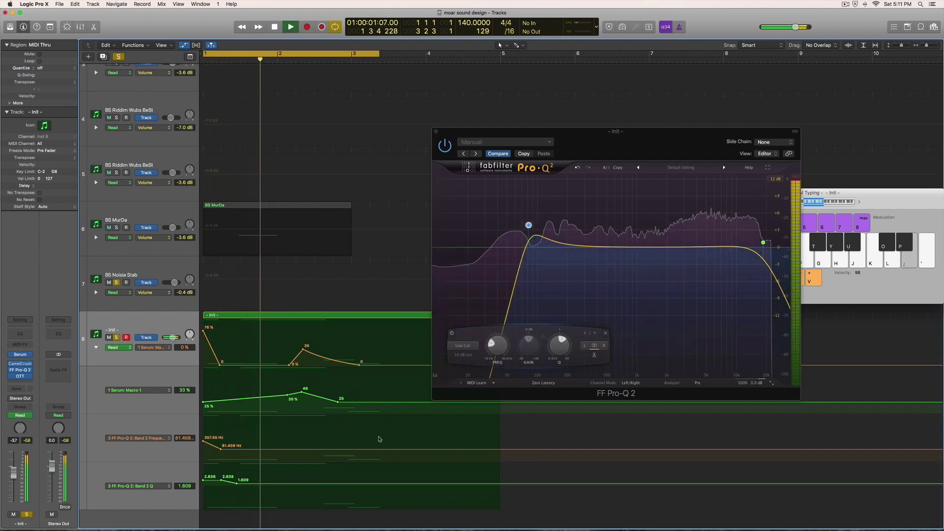
pyautogui.press('space')
pyautogui.click(285, 449)
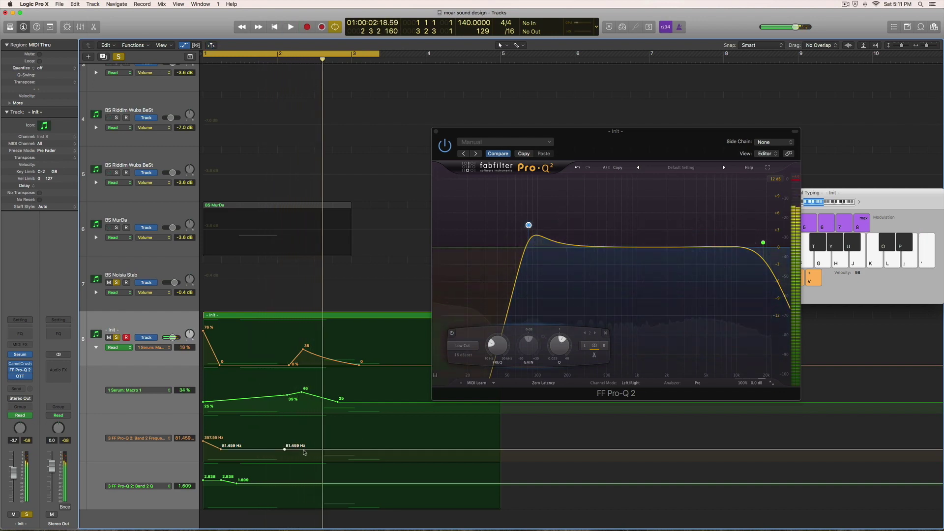
pyautogui.moveTo(308, 449); pyautogui.dragTo(307, 440)
pyautogui.press('super+z')
pyautogui.press('space')
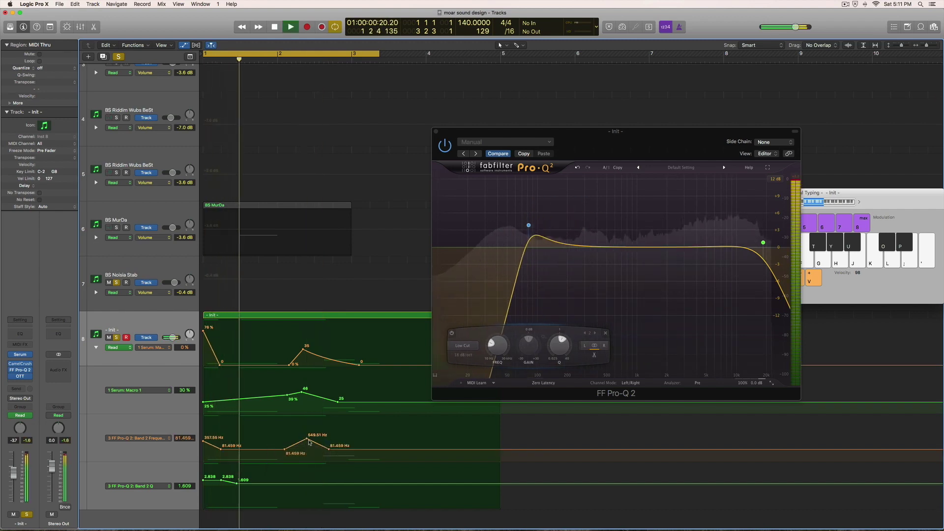
# Move the bar 2 peak of Band 2 Frequency earlier, to about a quarter into the bar, and audition the sweep
pyautogui.moveTo(306, 438); pyautogui.dragTo(295, 438)
pyautogui.press('space')
pyautogui.press('space')
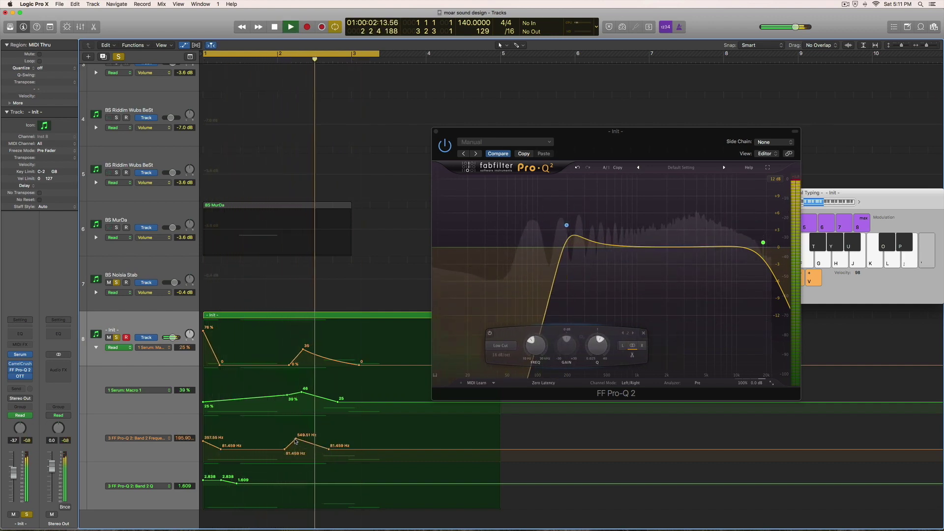
pyautogui.press('space')
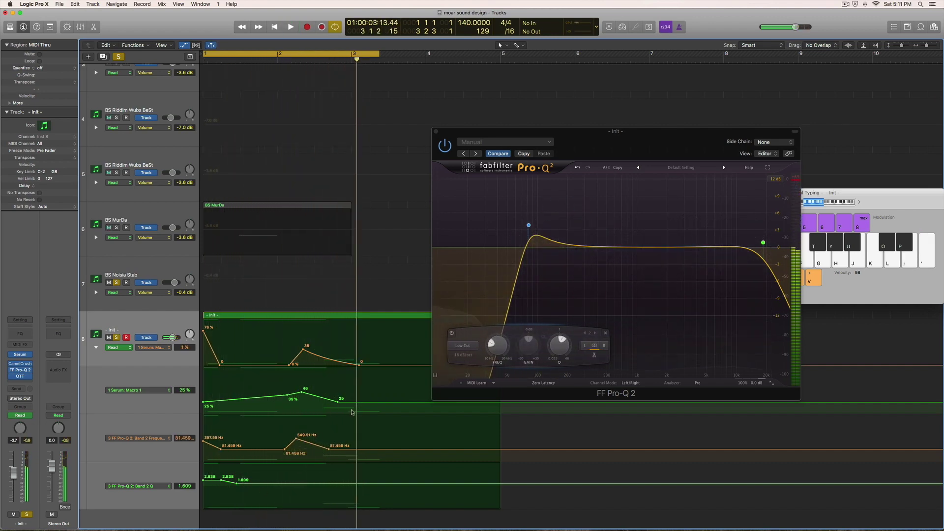
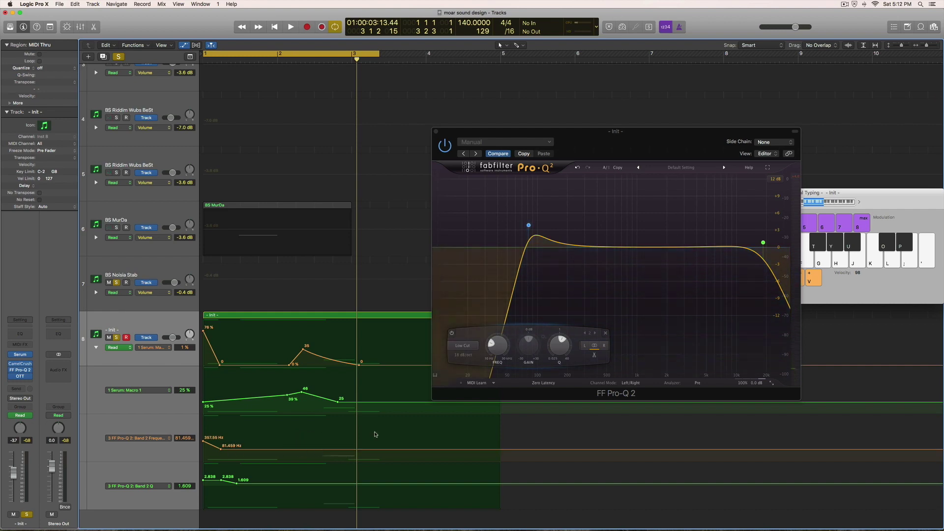
# Add a bell band to Pro-Q 2, boost it by about 9 dB, lower its frequency to about 1257 Hz, and audition it
pyautogui.click(660, 247)
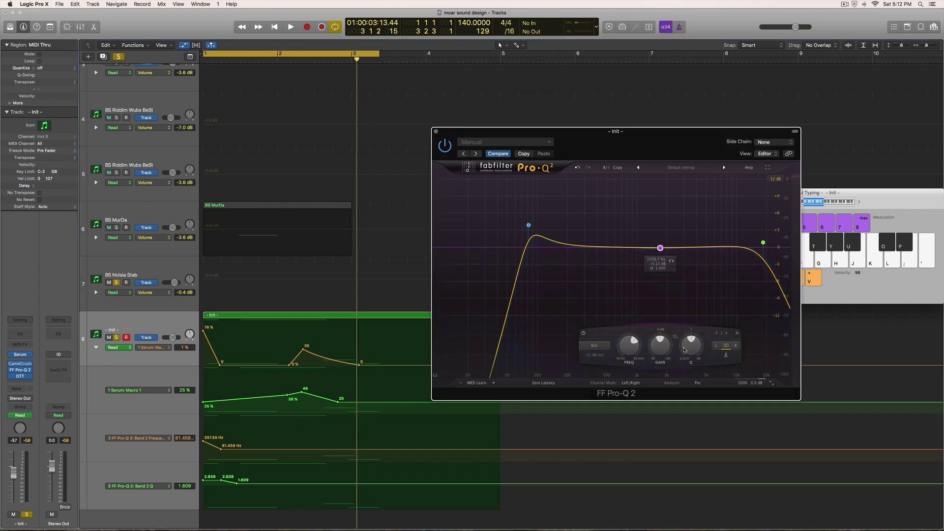
pyautogui.moveTo(659, 349); pyautogui.dragTo(671, 313)
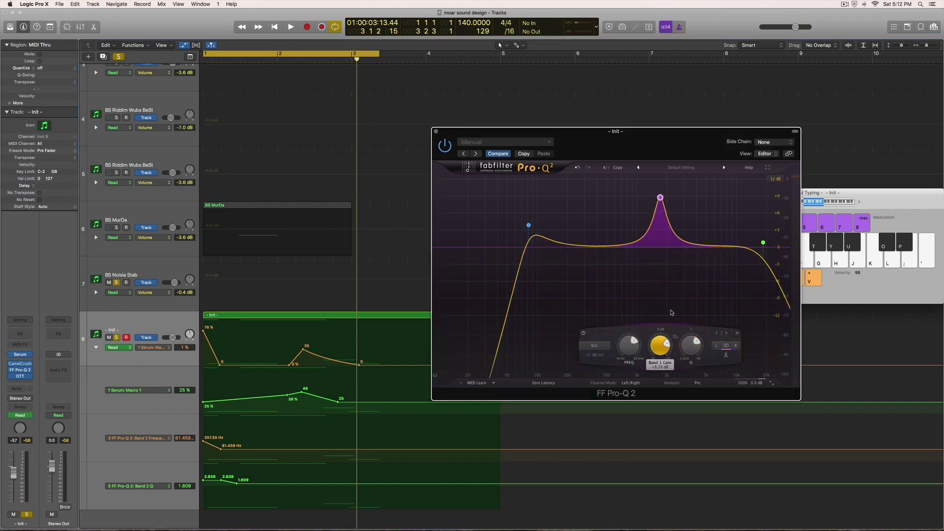
pyautogui.press('space')
pyautogui.moveTo(631, 354)
pyautogui.mouseDown()
pyautogui.moveTo(629, 340)
pyautogui.moveTo(627, 379)
pyautogui.moveTo(628, 343)
pyautogui.moveTo(626, 373)
pyautogui.moveTo(627, 360)
pyautogui.mouseUp()
pyautogui.press('space')
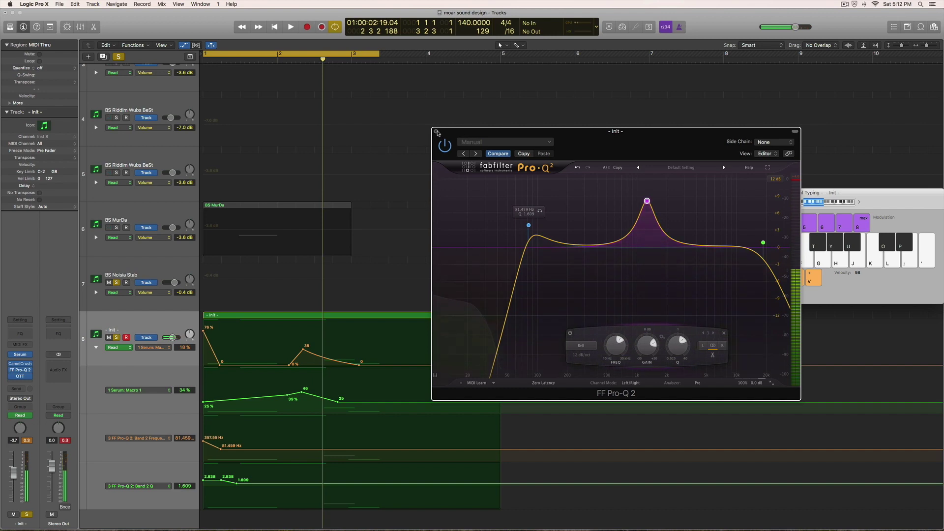
# Add another automation lane beneath Band 2 Q and assign it to Pro-Q 2's Band 3 Frequency
pyautogui.click(96, 505)
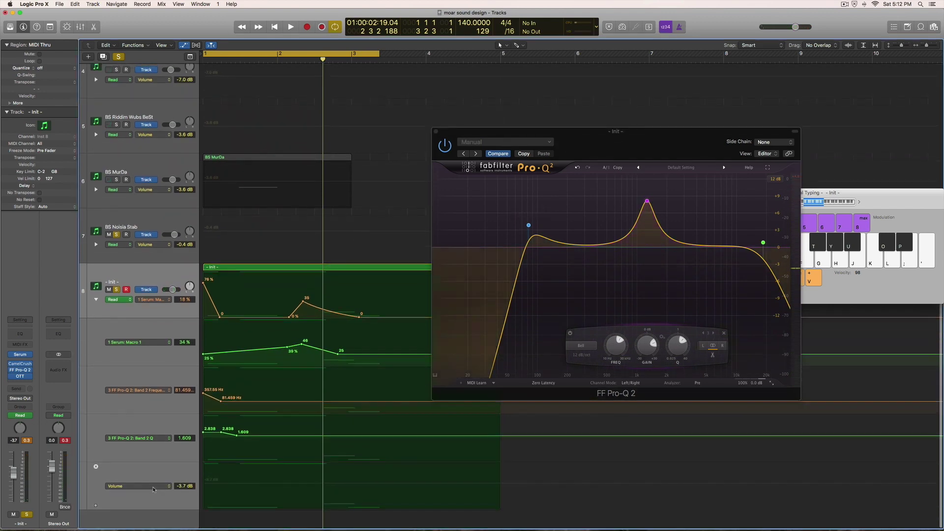
pyautogui.click(161, 487)
pyautogui.moveTo(196, 462)
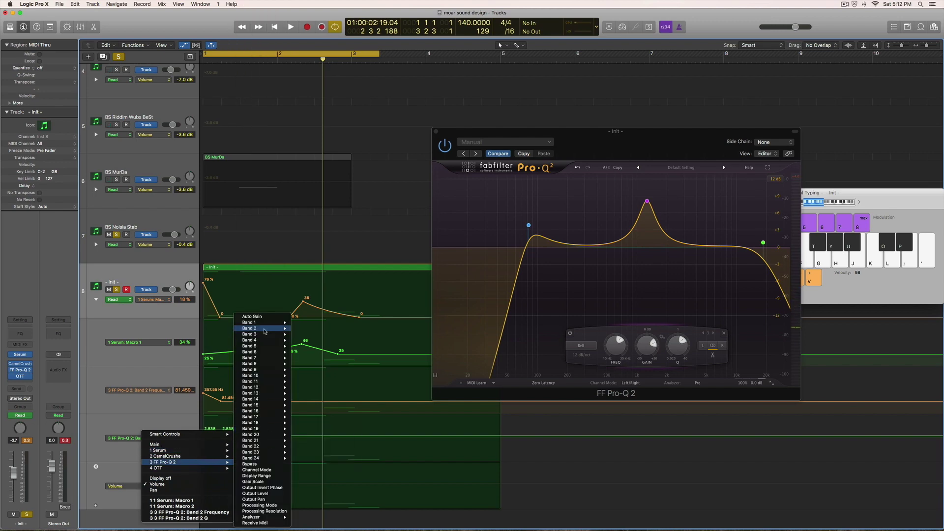
pyautogui.moveTo(265, 334)
pyautogui.click(333, 335)
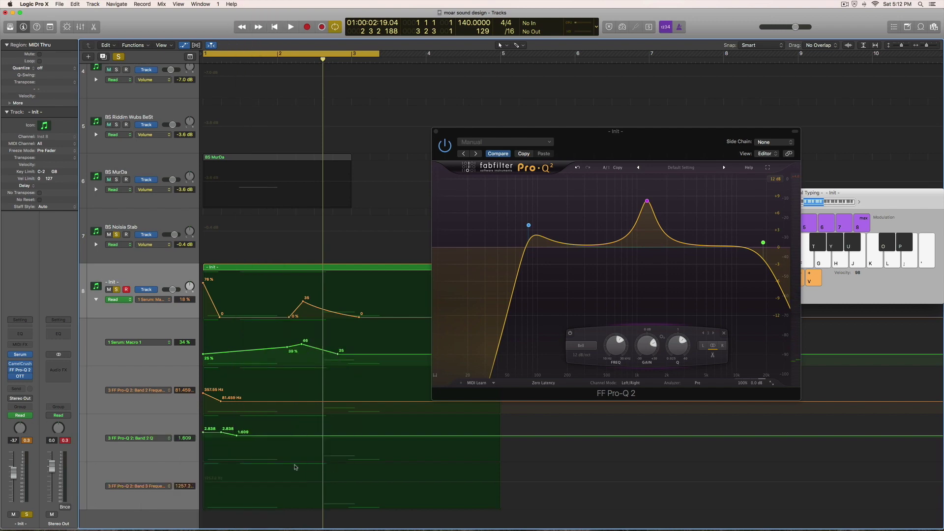
# Draw a Band 3 Frequency peak of about 29 kHz early in bar 2, between 1257.2 Hz points, and audition the sweep
pyautogui.press('space')
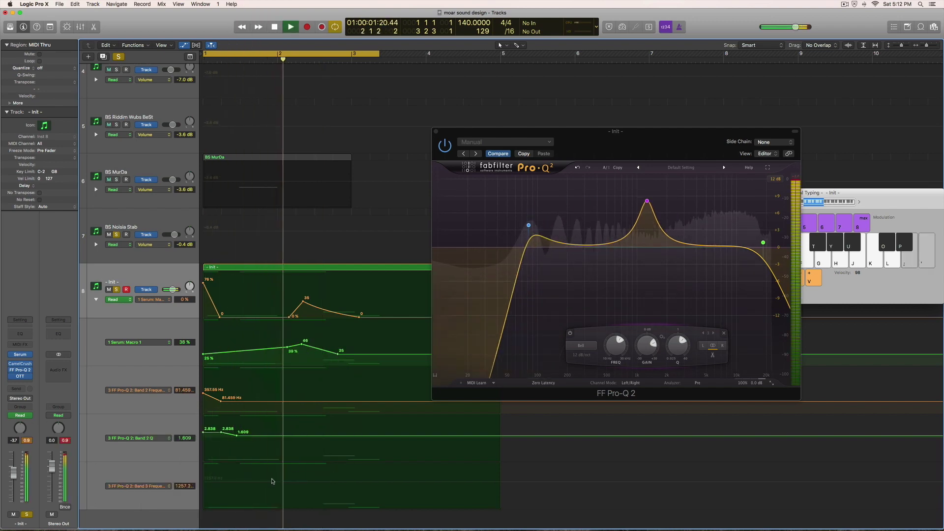
pyautogui.press('space')
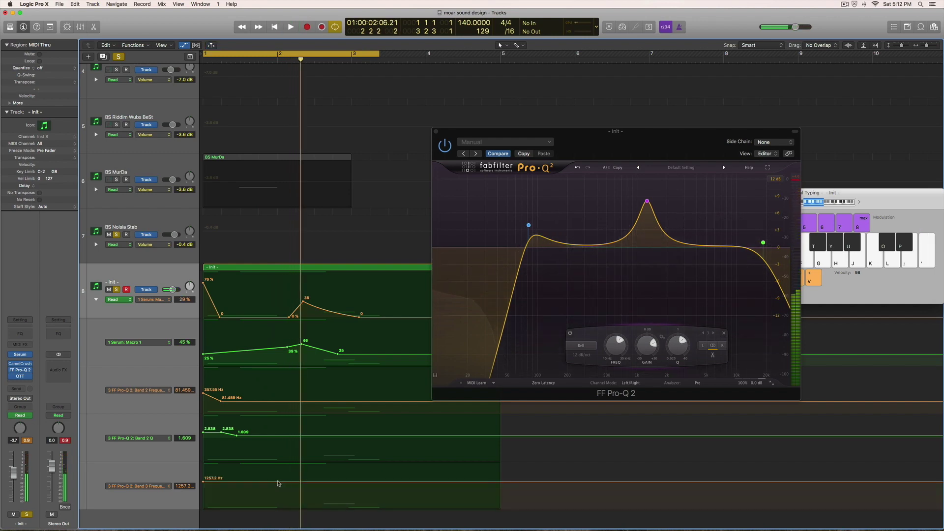
pyautogui.moveTo(302, 483); pyautogui.dragTo(303, 465)
pyautogui.press('space')
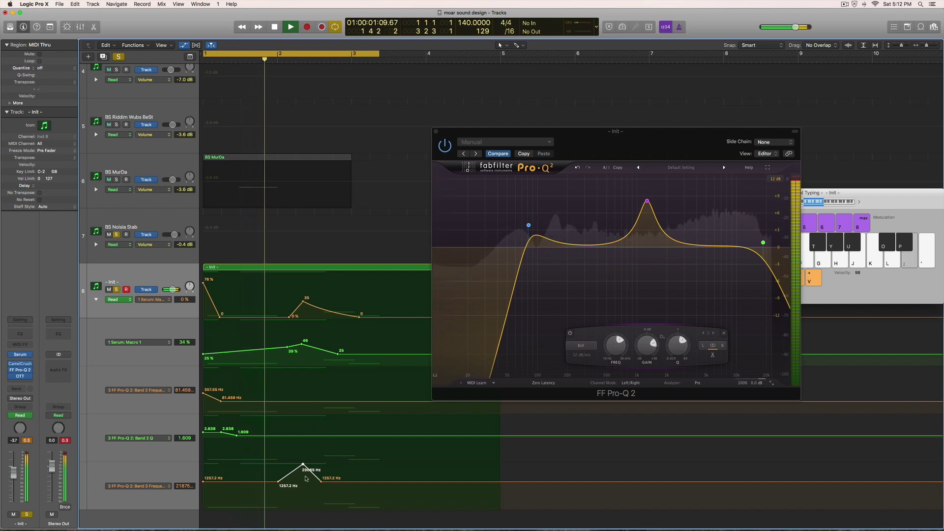
pyautogui.press('space')
pyautogui.press('space')
pyautogui.moveTo(303, 465); pyautogui.dragTo(291, 464)
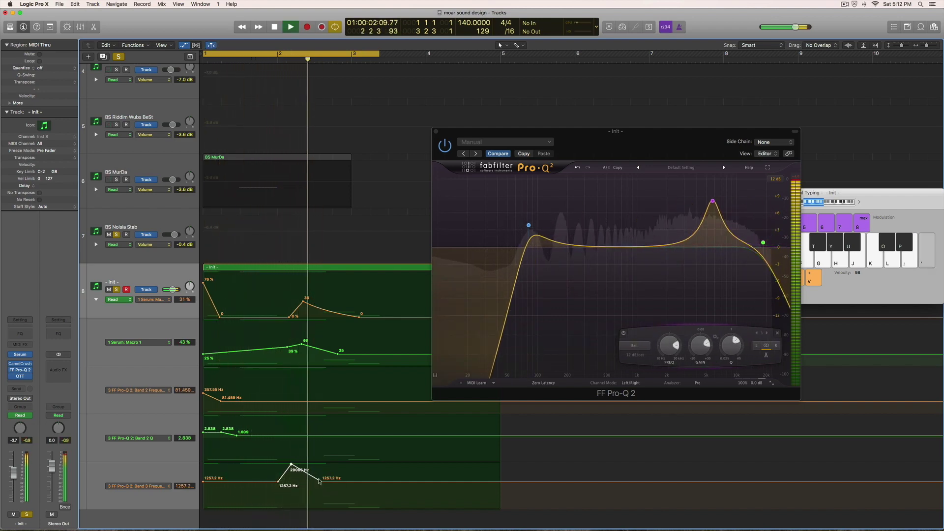
pyautogui.press('space')
# Lower the Band 3 Frequency end point to 366.84 Hz, add a high peak near the middle of bar 1, and play it
pyautogui.moveTo(319, 480); pyautogui.dragTo(321, 488)
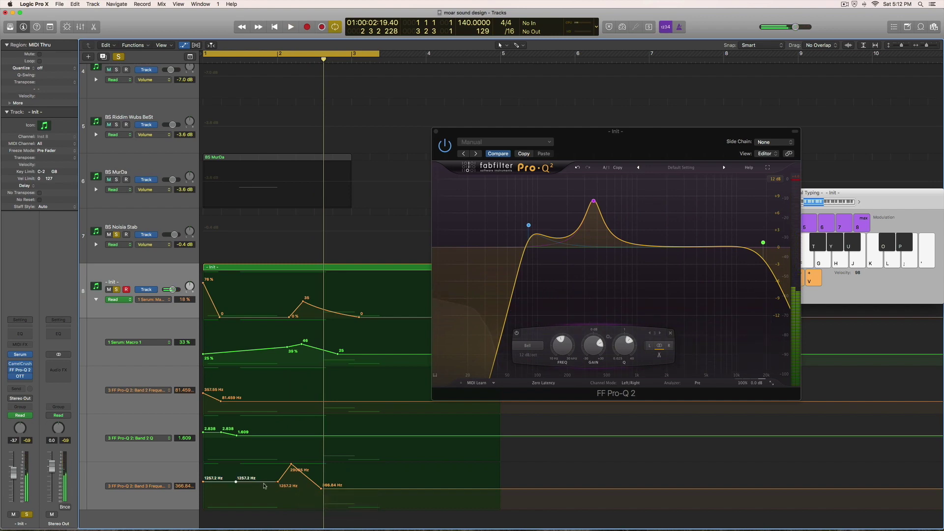
pyautogui.moveTo(236, 484); pyautogui.dragTo(236, 465)
pyautogui.press('space')
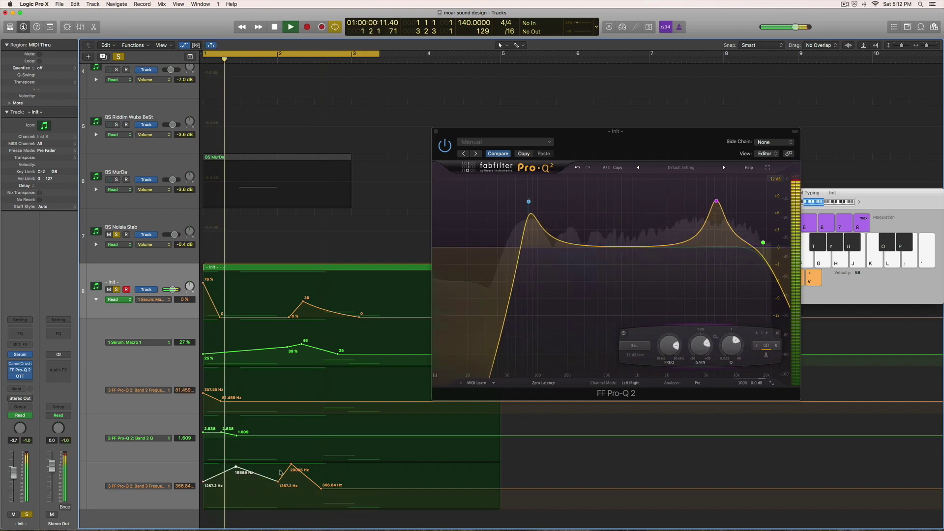
# Move the second Band 3 Frequency peak past the middle of bar 2 and stretch its fall to 304.86 Hz in bar 3
pyautogui.moveTo(278, 481); pyautogui.dragTo(326, 464)
pyautogui.press('space')
pyautogui.press('space')
pyautogui.moveTo(399, 464); pyautogui.dragTo(425, 490)
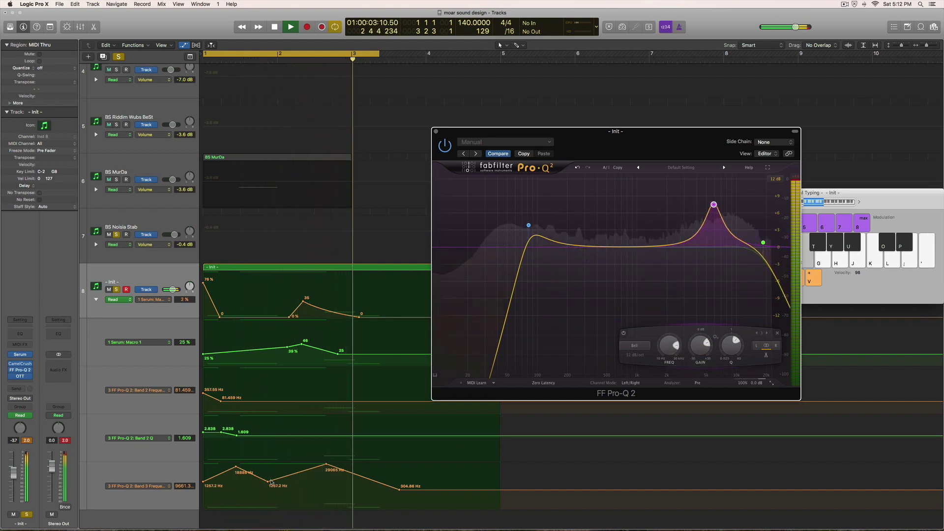
# Set Band 3 Frequency's start to 600.49 Hz, its dip to 305.07 Hz and its second peak to 4050.8 Hz, and audition it
pyautogui.moveTo(270, 481); pyautogui.dragTo(271, 490)
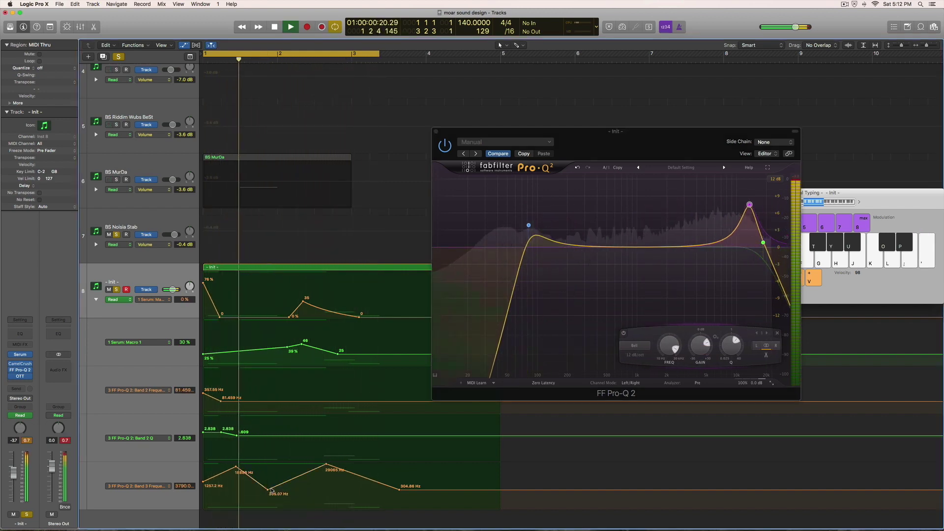
pyautogui.moveTo(203, 481); pyautogui.dragTo(203, 486)
pyautogui.moveTo(326, 464); pyautogui.dragTo(322, 475)
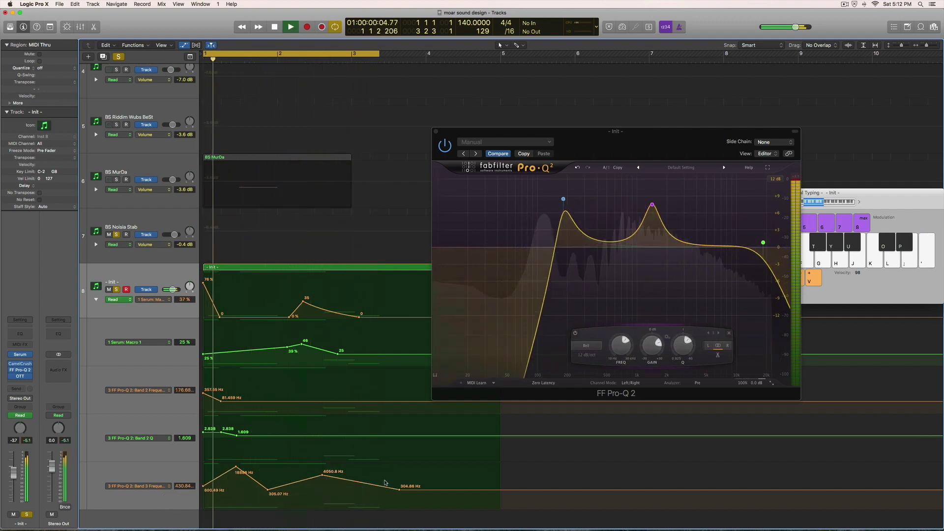
pyautogui.press('space')
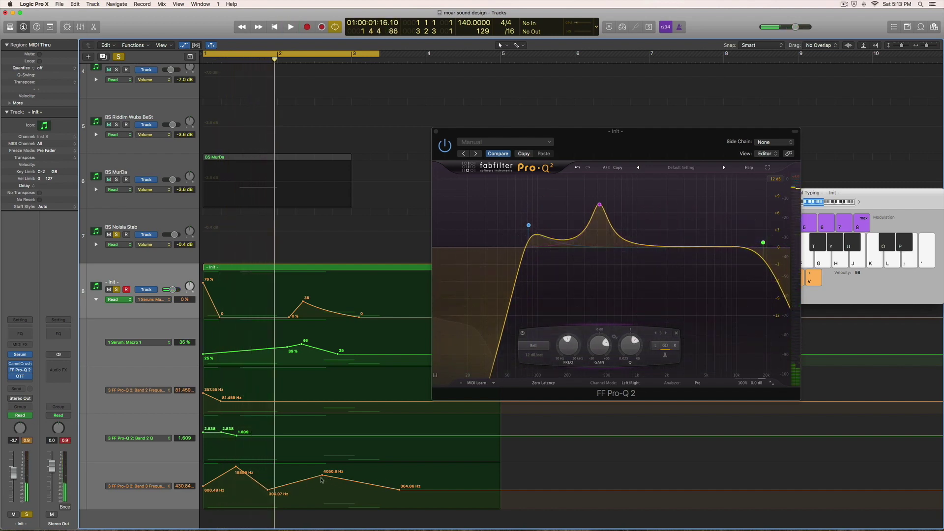
pyautogui.press('space')
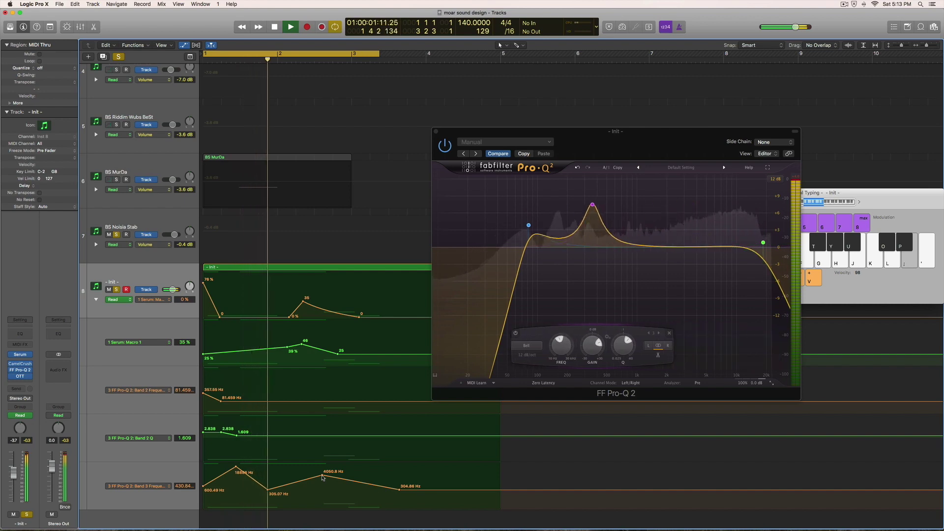
# Move the bar 2 peak of Band 3 Frequency and its 304.86 Hz end point earlier in bar 2, and audition the change
pyautogui.moveTo(322, 477); pyautogui.dragTo(303, 475)
pyautogui.press('space')
pyautogui.press('space')
pyautogui.moveTo(426, 489); pyautogui.dragTo(371, 490)
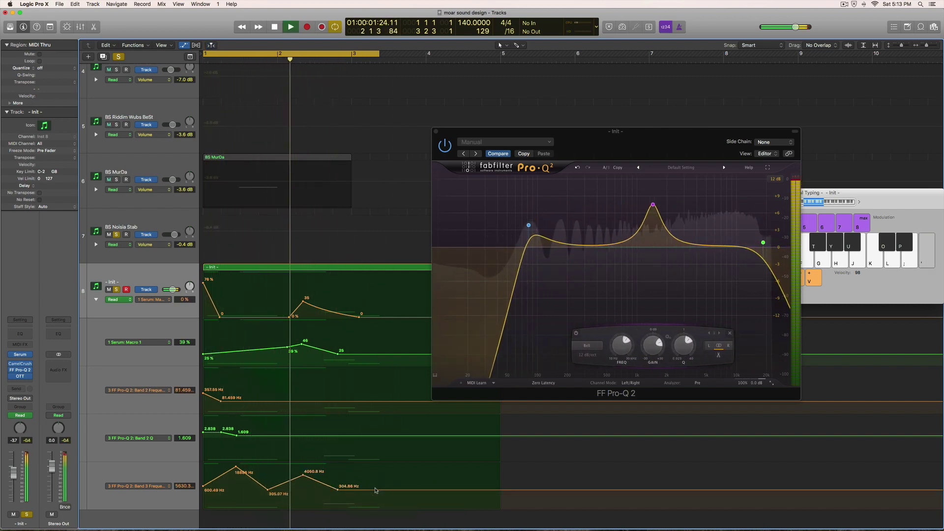
pyautogui.click(366, 489)
# Lower Band 3 Frequency's peaks to 7052.9 Hz and about 1.8 kHz and its dip to about 155 Hz, and delete Macro 1's highest point
pyautogui.moveTo(299, 477); pyautogui.dragTo(298, 482)
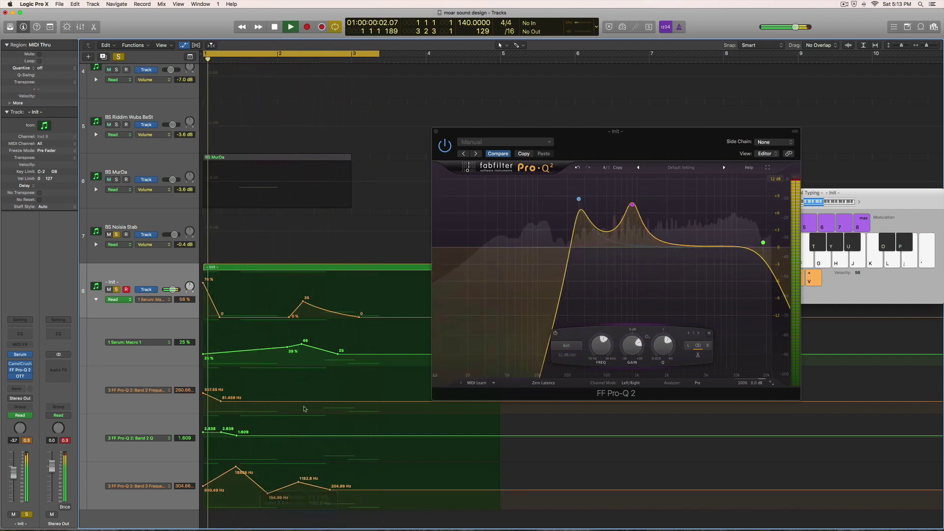
pyautogui.click(301, 345)
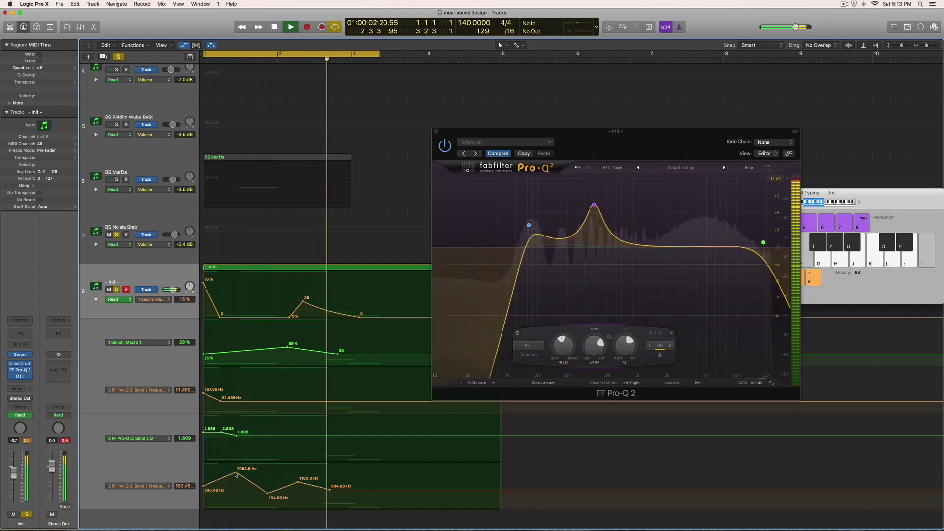
pyautogui.moveTo(298, 481); pyautogui.dragTo(299, 478)
pyautogui.press('space')
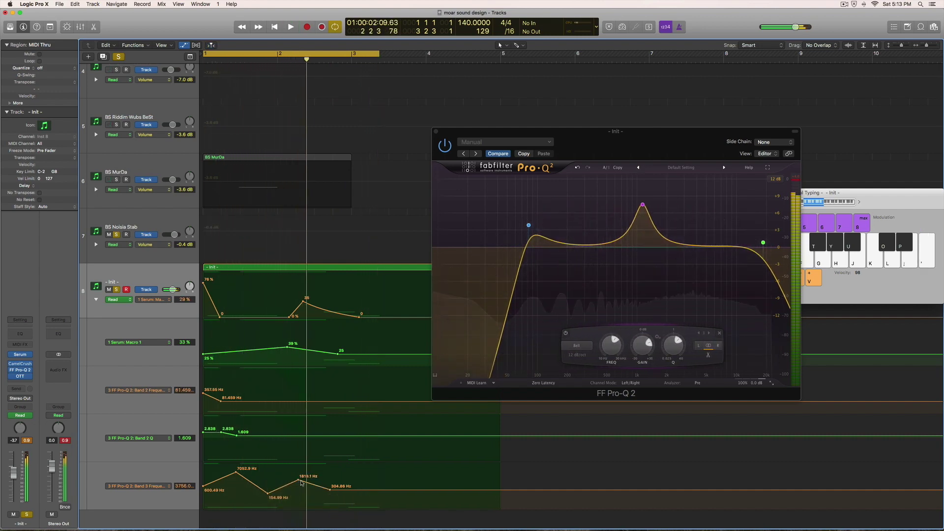
# Add a zigzag to Band 3 Frequency's fall in bar 2, with dips of about 62 Hz and 21.6 Hz, and play it back
pyautogui.hscroll(2, 301, 483)
pyautogui.scroll(5, 296, 482)
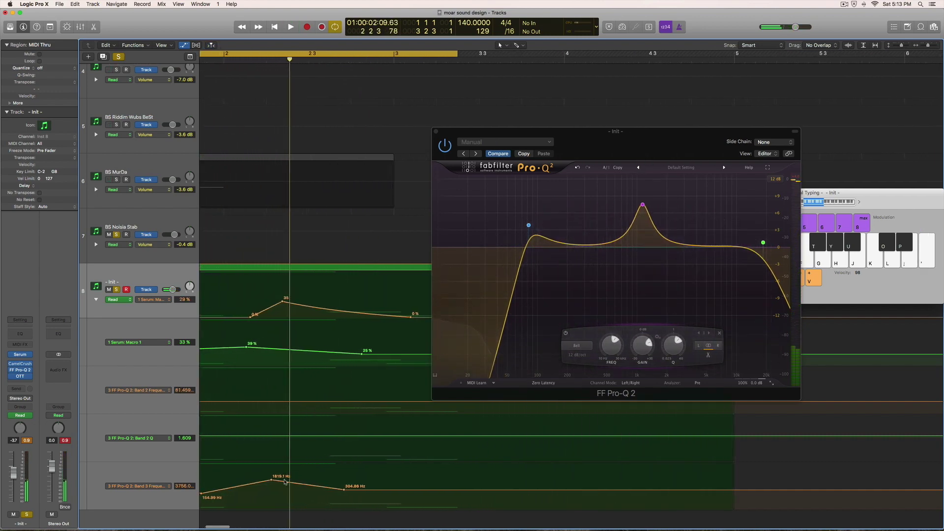
pyautogui.moveTo(303, 482); pyautogui.dragTo(269, 480)
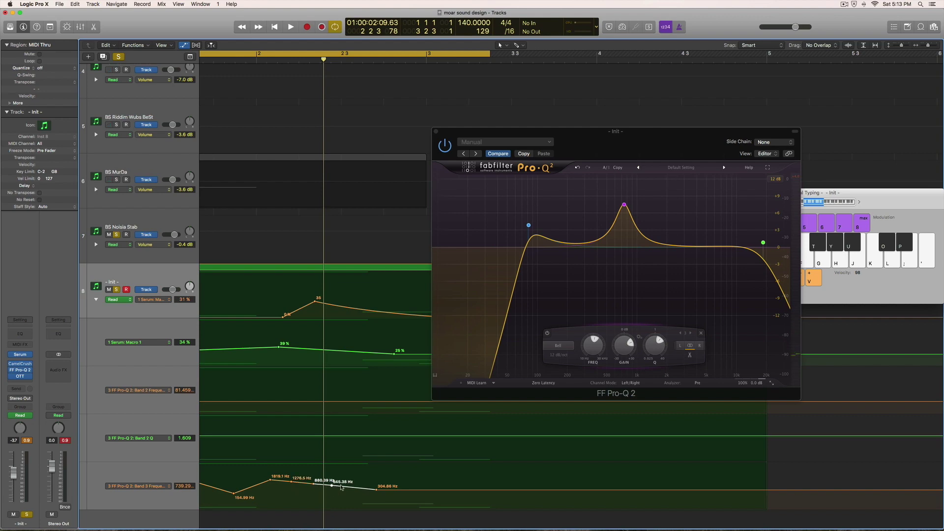
pyautogui.moveTo(292, 483); pyautogui.dragTo(284, 502)
pyautogui.moveTo(346, 497); pyautogui.dragTo(327, 498)
pyautogui.press('space')
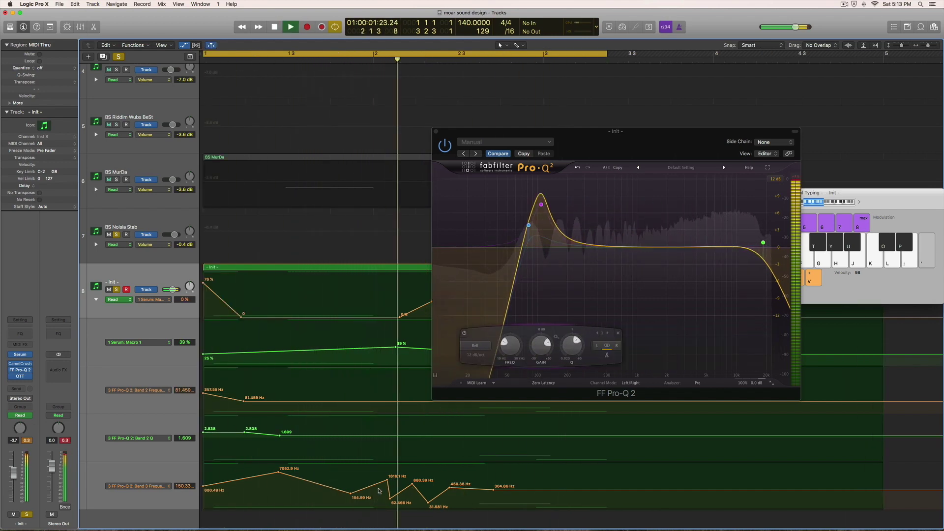
pyautogui.press('space')
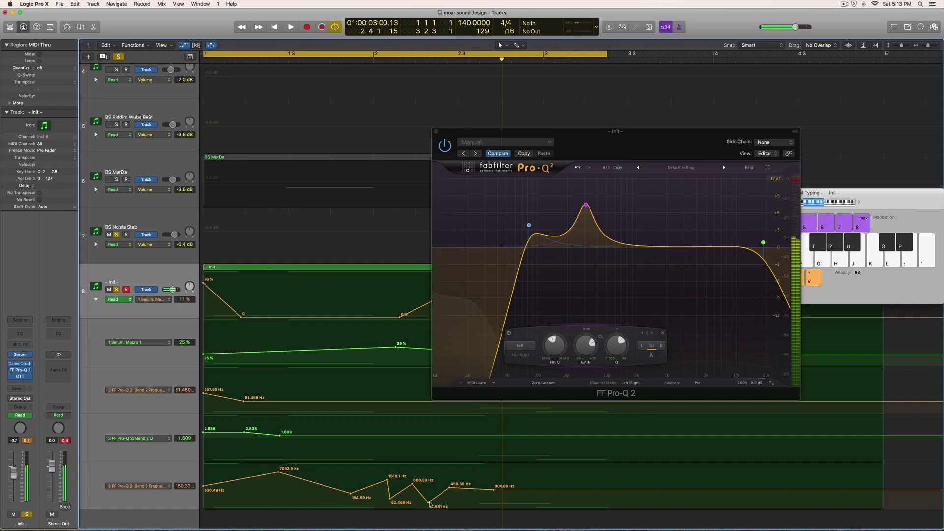
# Raise the two zigzag dips of Band 3 Frequency to about 123 Hz and 147.24 Hz, and its last peak to 942.93 Hz
pyautogui.moveTo(427, 503); pyautogui.dragTo(389, 495)
pyautogui.press('space')
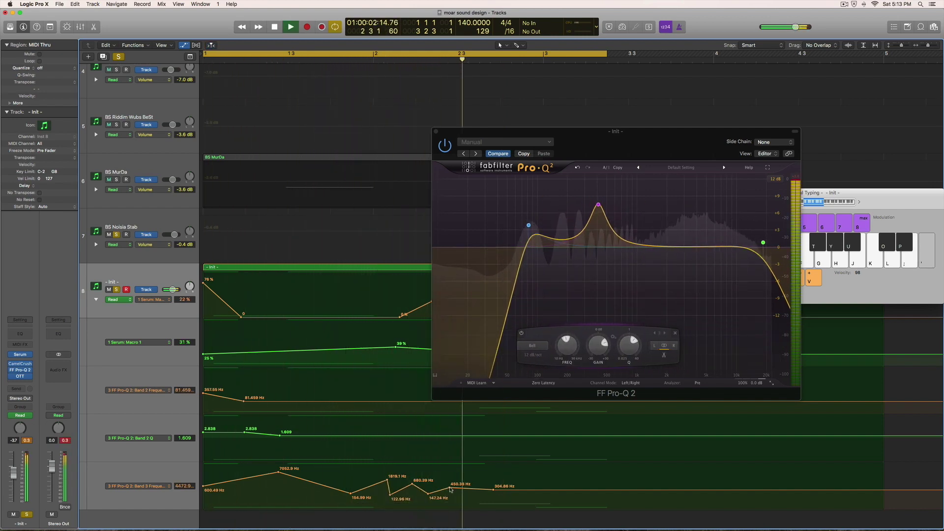
pyautogui.moveTo(449, 490); pyautogui.dragTo(449, 485)
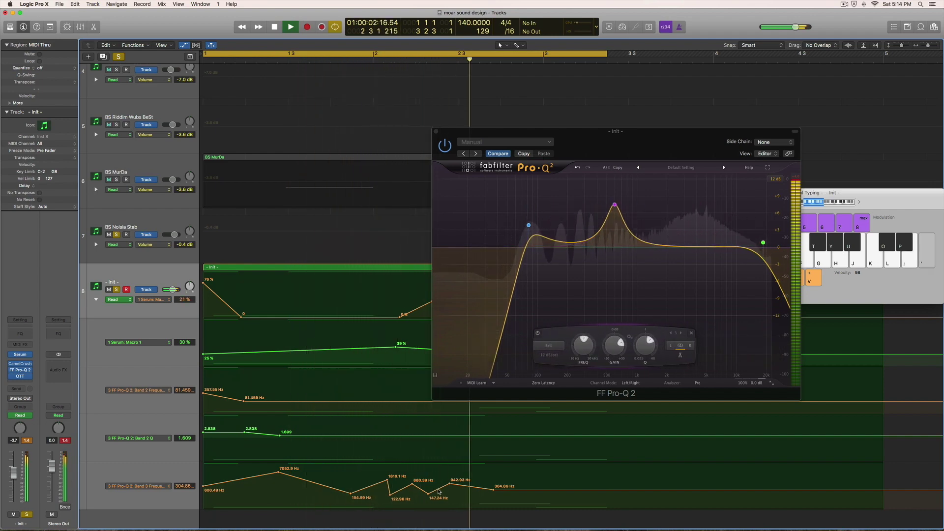
# Add a 1511.7 Hz Band 3 Frequency peak at the start of bar 3 and lower the bar 1 peak to 5184.5 Hz, auditioning the result
pyautogui.click(550, 490)
pyautogui.click(613, 490)
pyautogui.moveTo(552, 491); pyautogui.dragTo(551, 482)
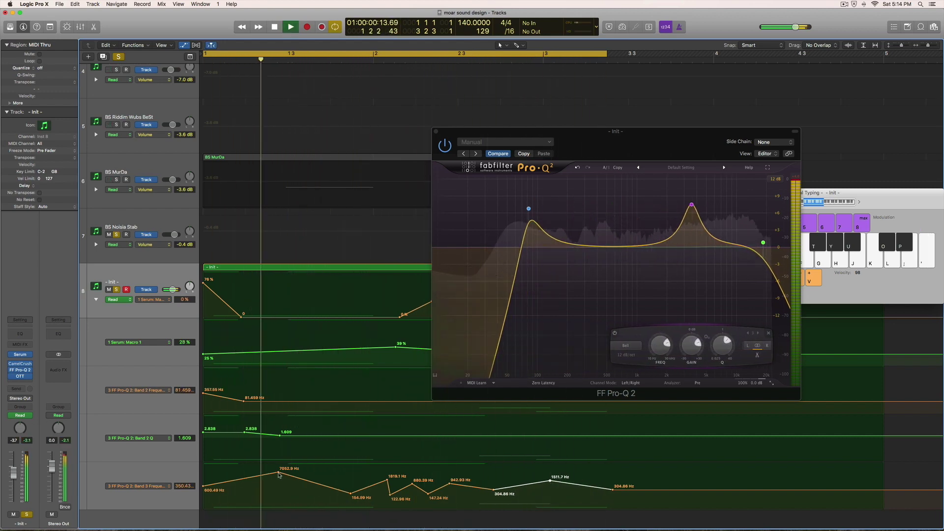
pyautogui.moveTo(278, 472); pyautogui.dragTo(278, 475)
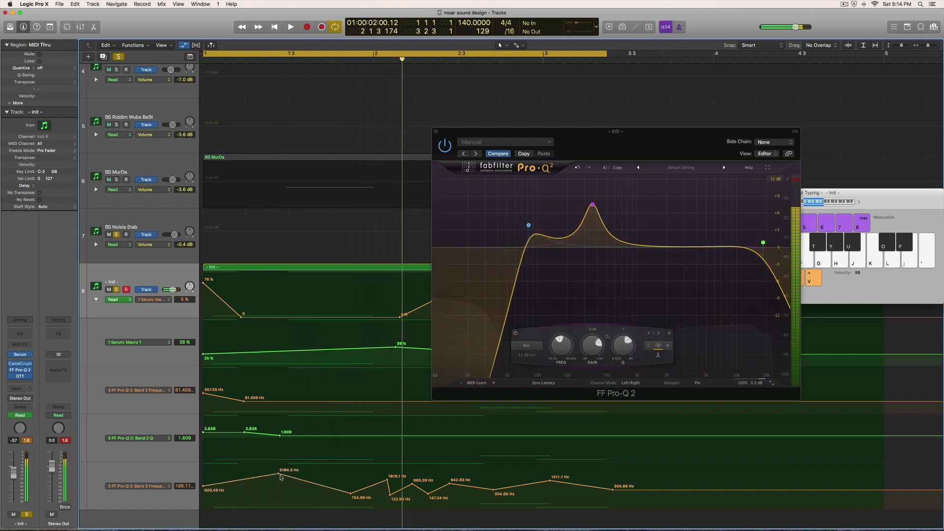
pyautogui.press('space')
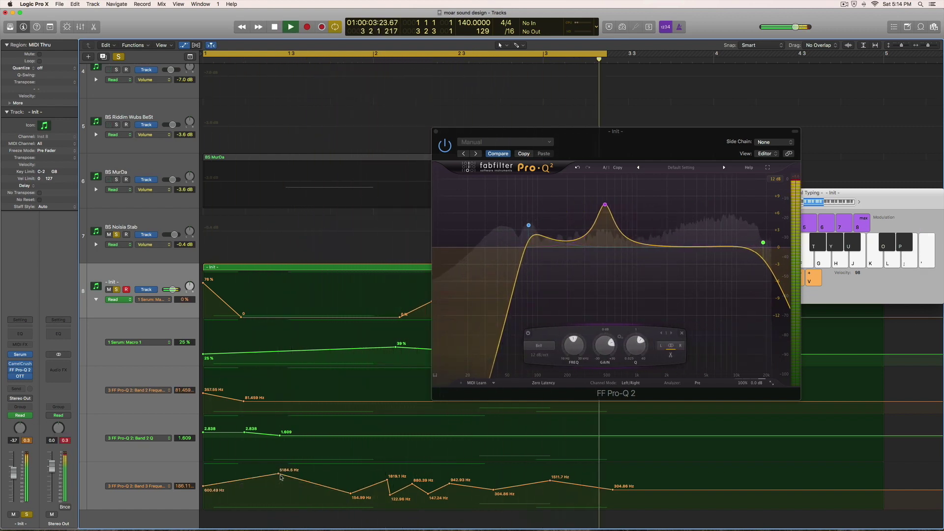
# Insert a stereo LFOTool after OTT on the bass track and set its LFO rate to 1/16 during playback
pyautogui.press("'")
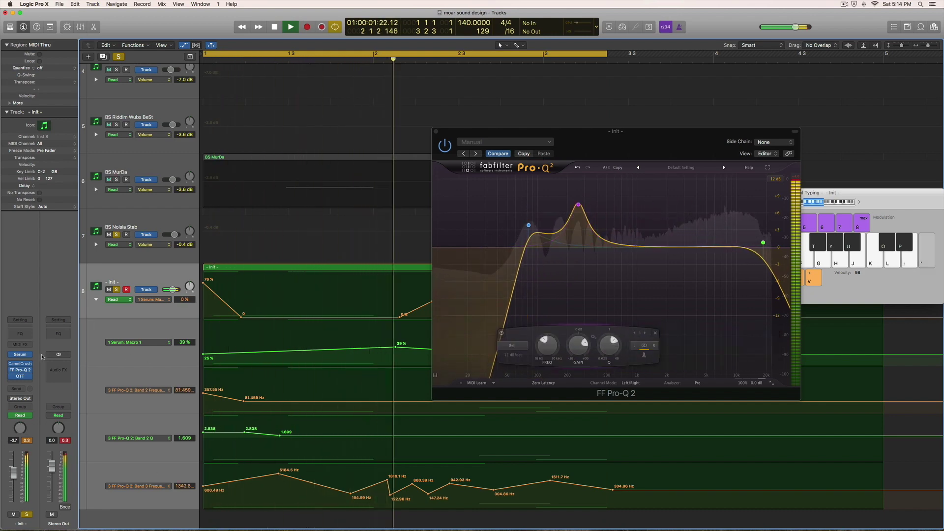
pyautogui.click(23, 382)
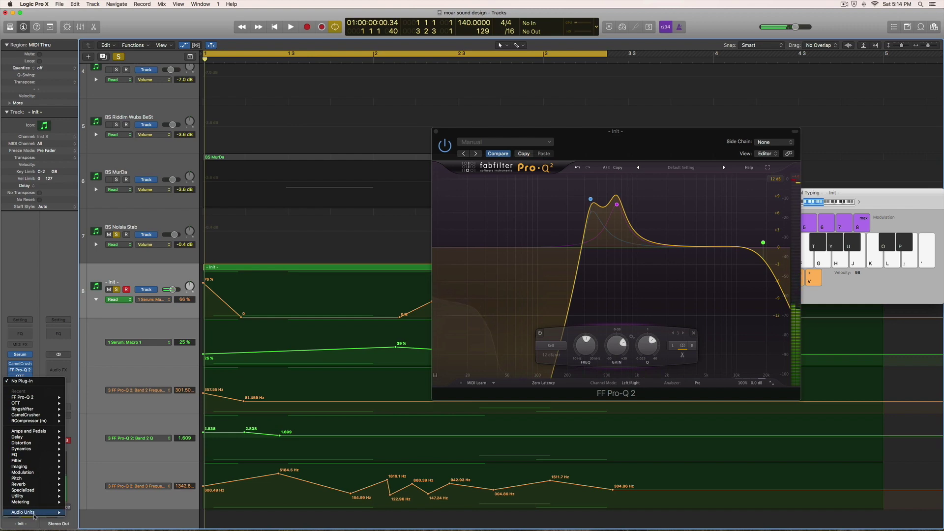
pyautogui.moveTo(34, 513)
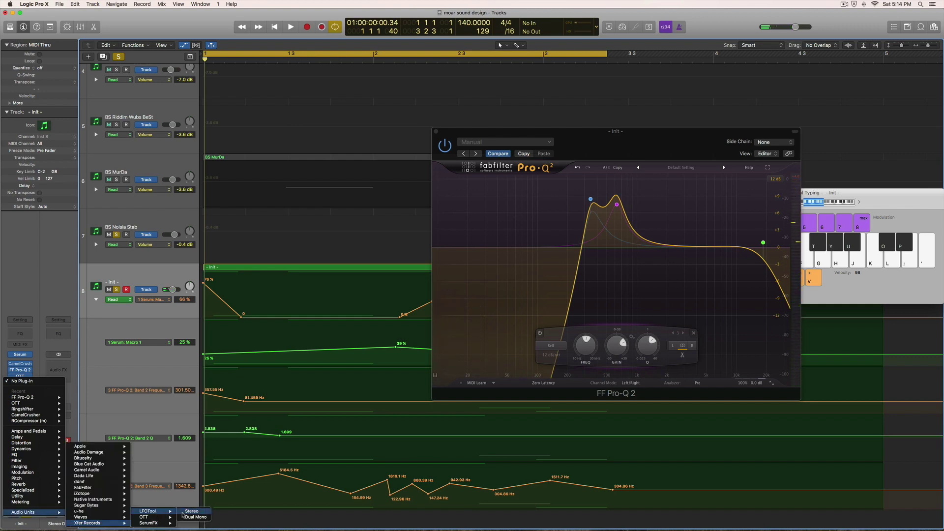
pyautogui.click(182, 513)
pyautogui.press('space')
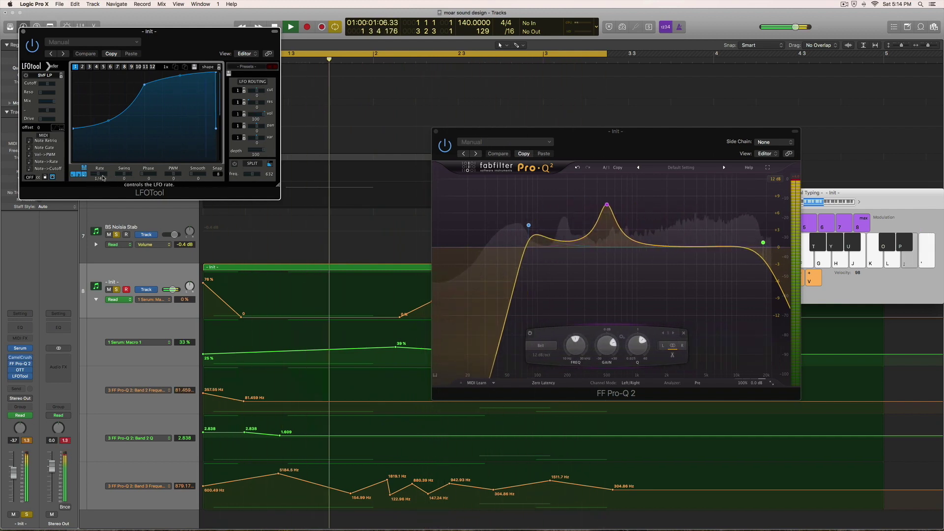
pyautogui.moveTo(100, 175); pyautogui.dragTo(102, 174)
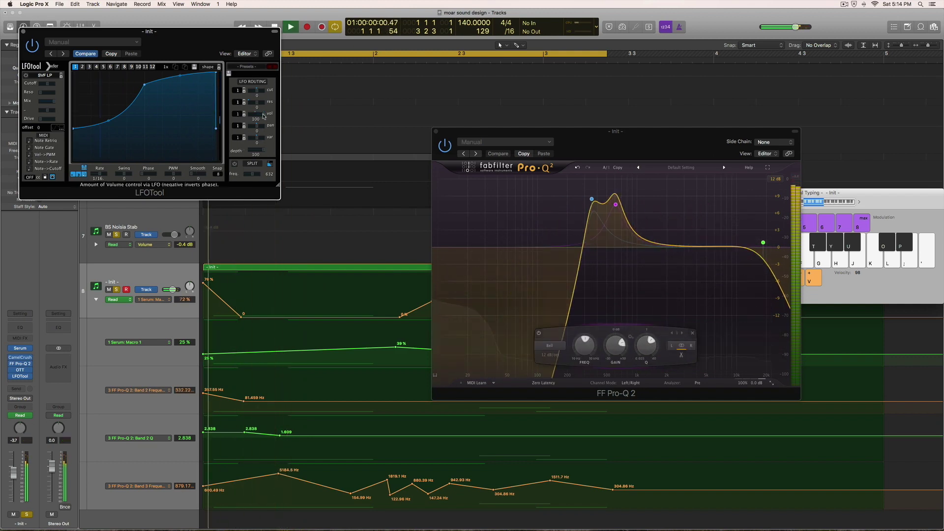
# Set LFOTool's volume modulation amount to 27 and its LFO rate to 1/8T while the loop plays
pyautogui.moveTo(264, 116); pyautogui.dragTo(237, 119)
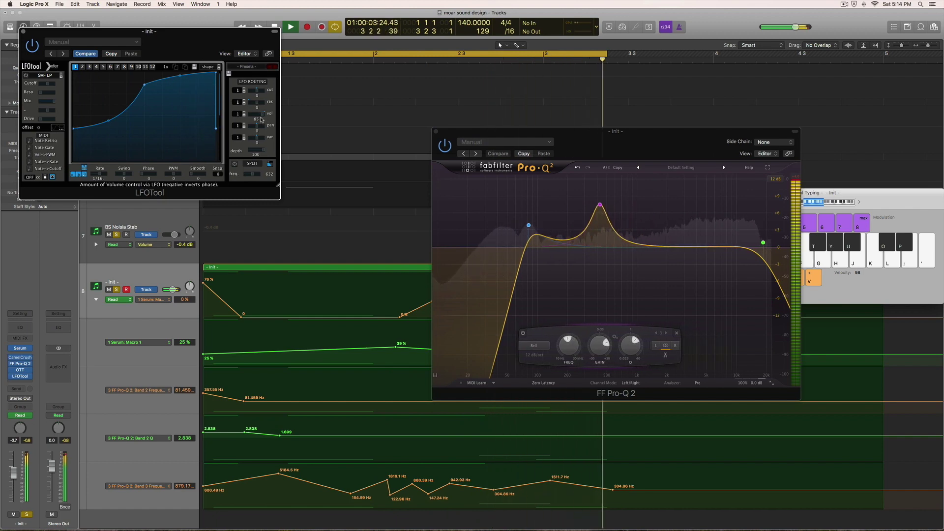
pyautogui.moveTo(260, 119); pyautogui.dragTo(337, 126)
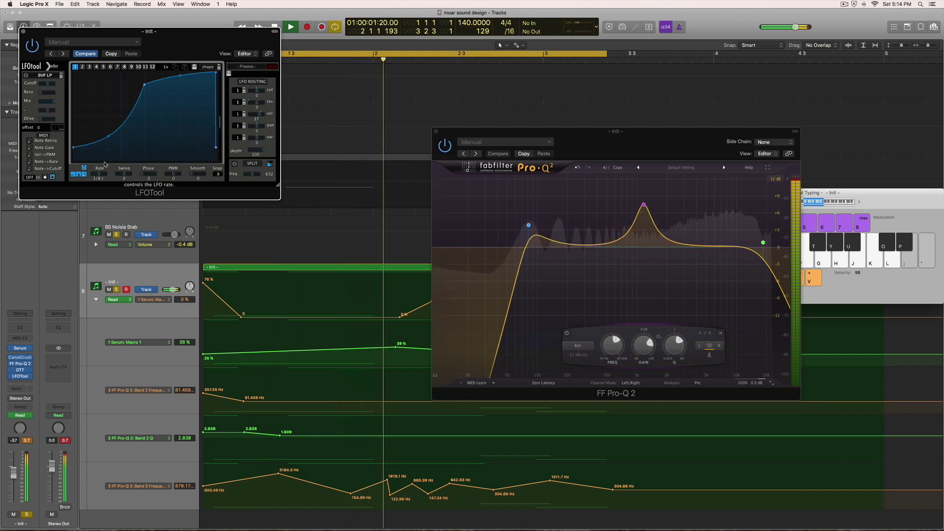
pyautogui.moveTo(102, 174); pyautogui.dragTo(108, 174)
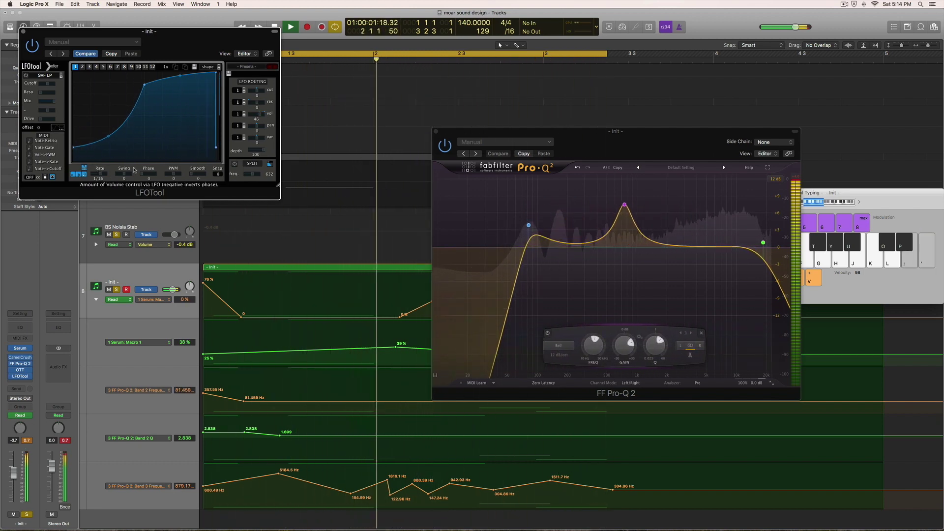
pyautogui.moveTo(97, 175); pyautogui.dragTo(102, 176)
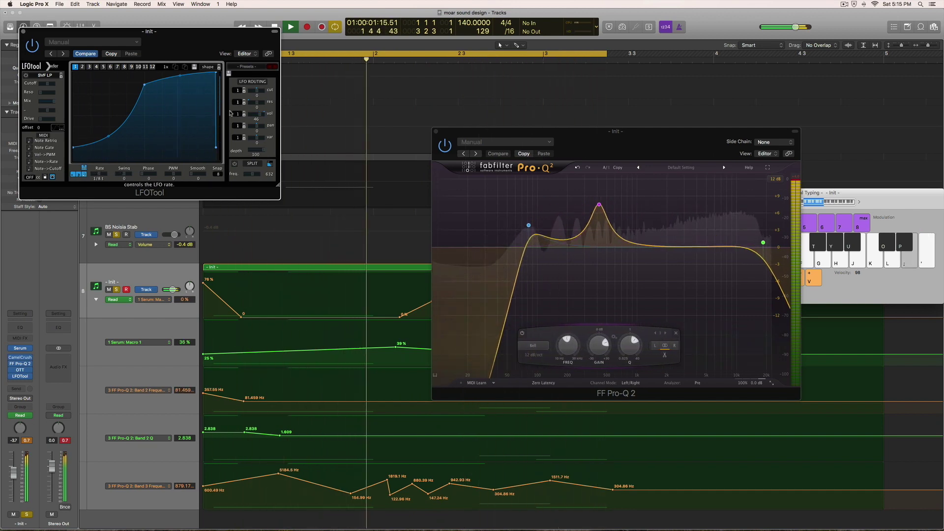
pyautogui.moveTo(260, 115); pyautogui.dragTo(253, 120)
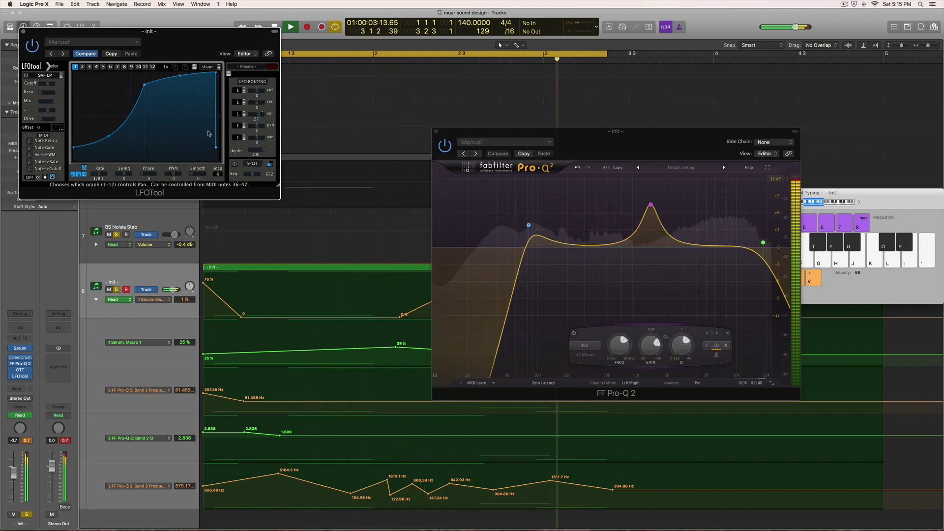
# Close LFOTool, hide the track automation and open the bass track's MIDI region for note editing, auditioning the loop
pyautogui.click(23, 31)
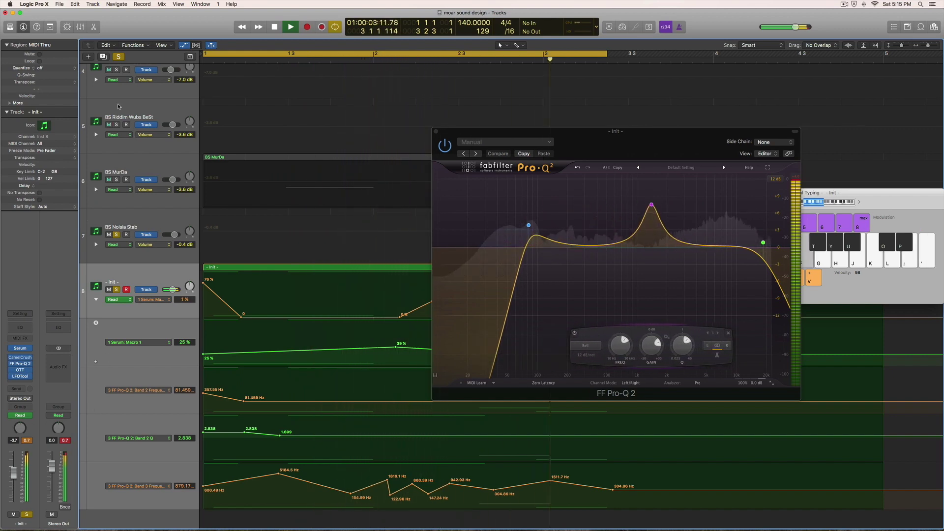
pyautogui.click(185, 45)
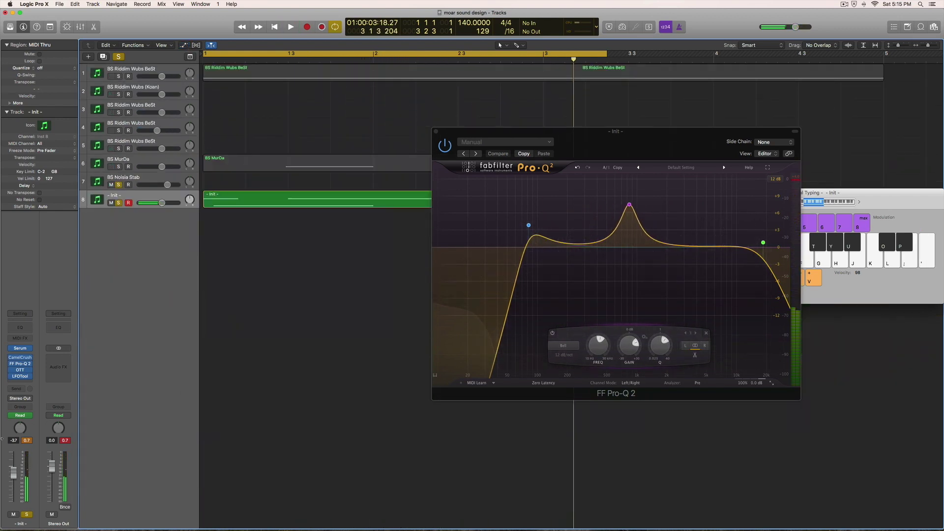
pyautogui.click(19, 377)
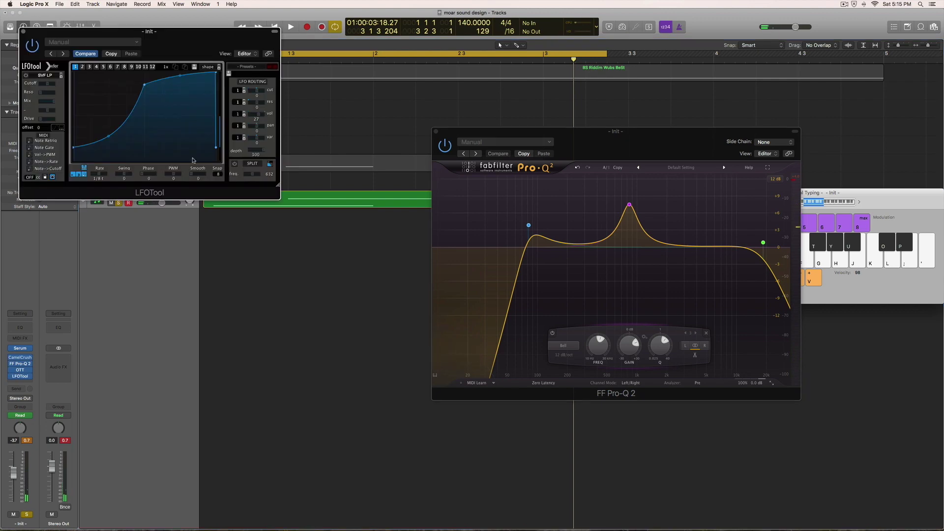
pyautogui.moveTo(189, 53); pyautogui.dragTo(384, 276)
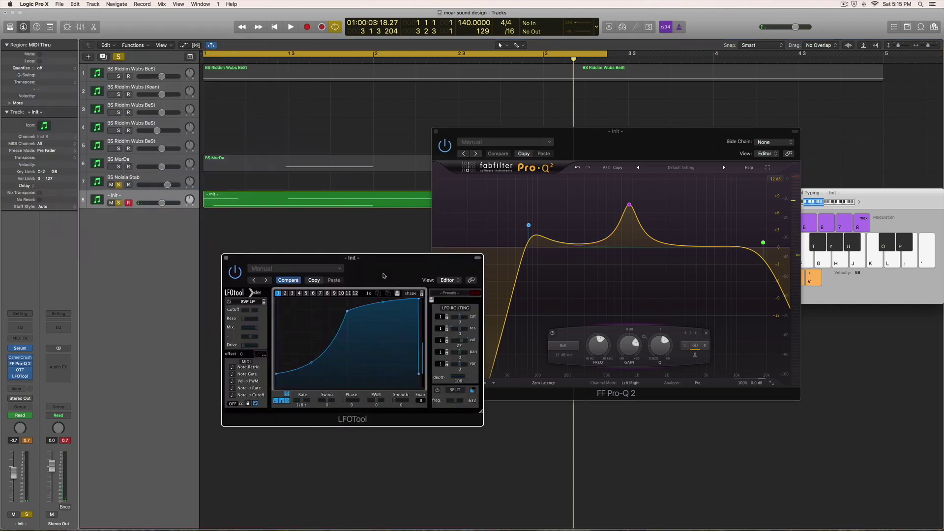
pyautogui.click(225, 258)
pyautogui.press('space')
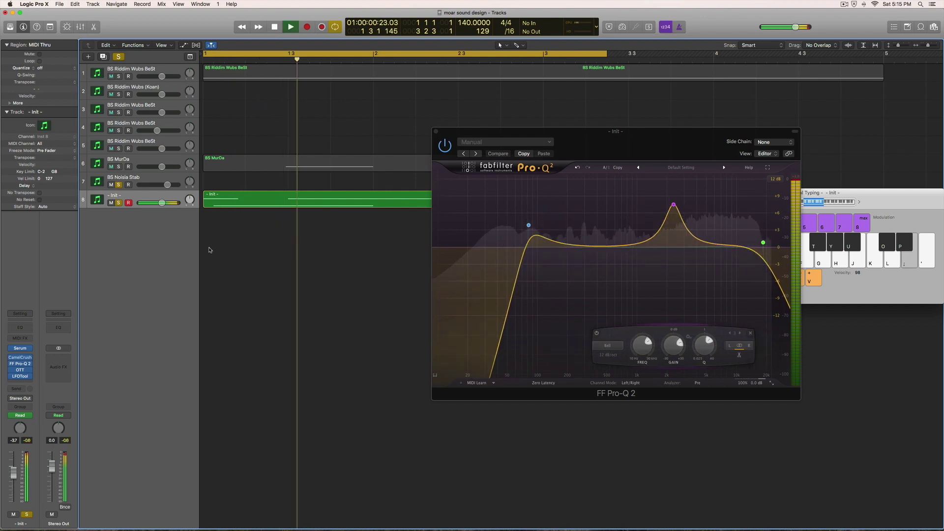
pyautogui.doubleClick(225, 200)
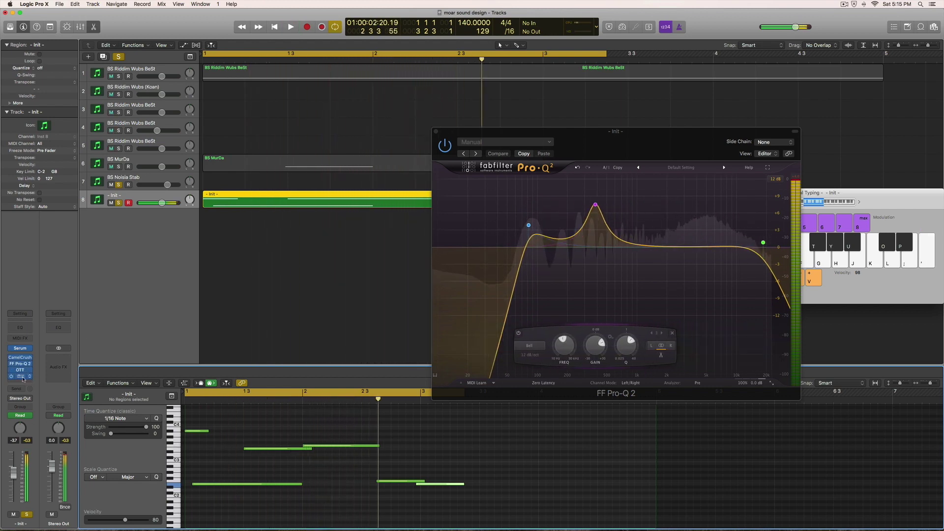
pyautogui.press('space')
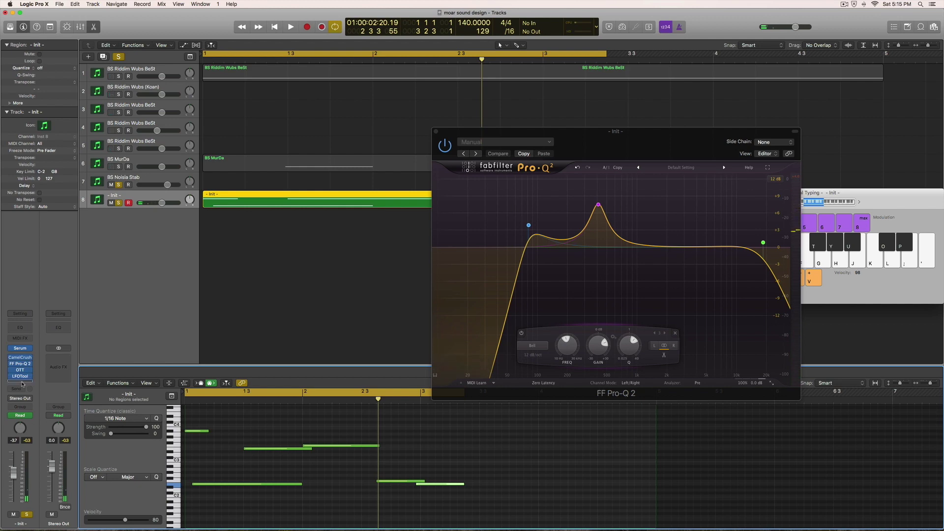
# Insert a second stereo FF Pro-Q 2 between OTT and LFOTool on the bass track
pyautogui.moveTo(21, 382); pyautogui.dragTo(22, 383)
pyautogui.click(20, 364)
pyautogui.click(20, 369)
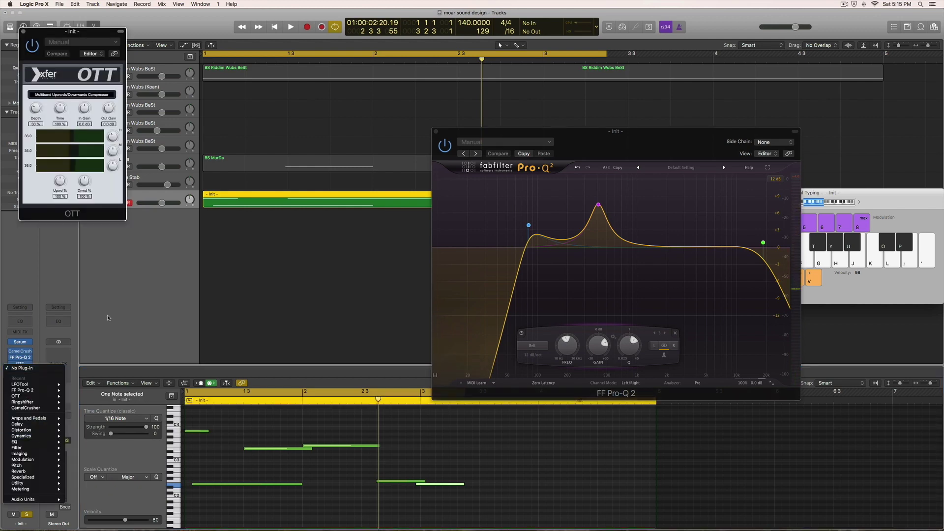
pyautogui.moveTo(42, 390)
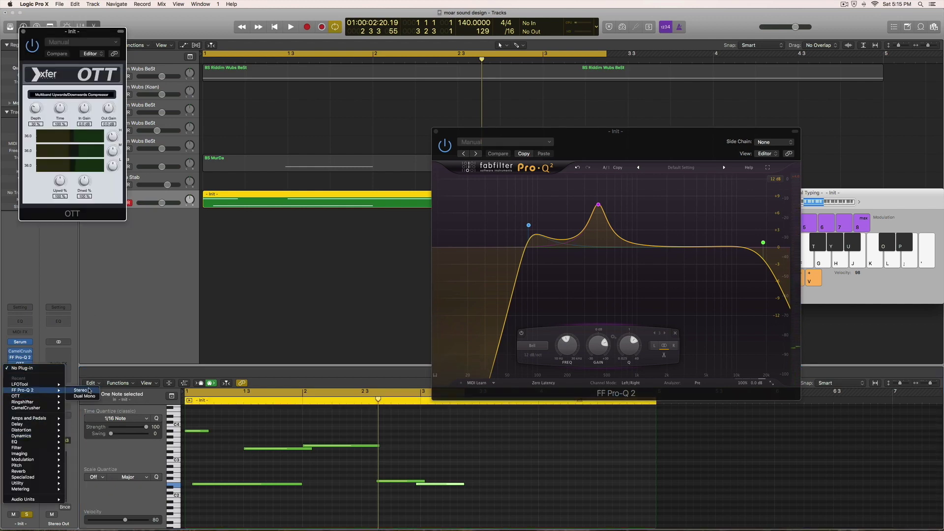
pyautogui.click(81, 390)
pyautogui.moveTo(249, 54); pyautogui.dragTo(356, 110)
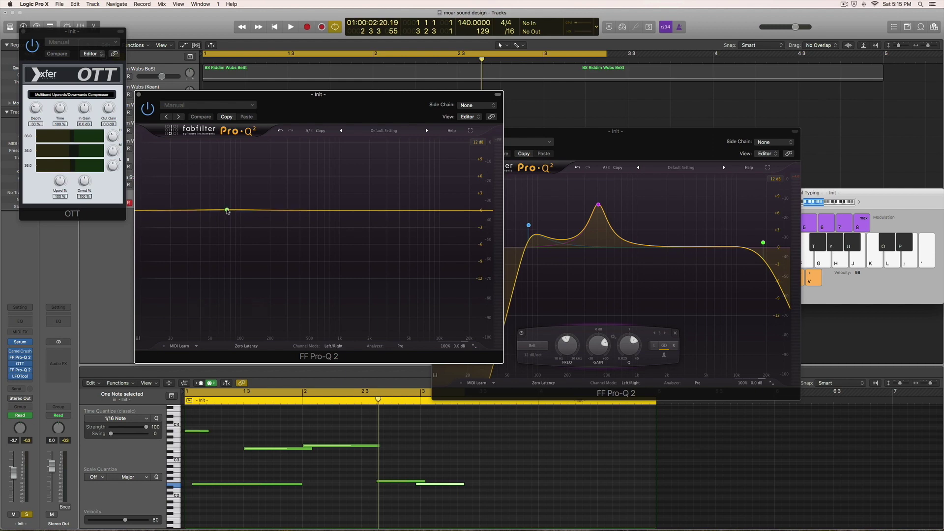
# Add a bell boost at about 74.8 Hz and a bell cut of about 10.14 dB near 4442 Hz to the new Pro-Q 2
pyautogui.moveTo(225, 204); pyautogui.dragTo(227, 181)
pyautogui.moveTo(257, 307); pyautogui.dragTo(257, 289)
pyautogui.moveTo(411, 211); pyautogui.dragTo(404, 239)
pyautogui.scroll(4, 404, 239)
pyautogui.moveTo(402, 312); pyautogui.dragTo(400, 325)
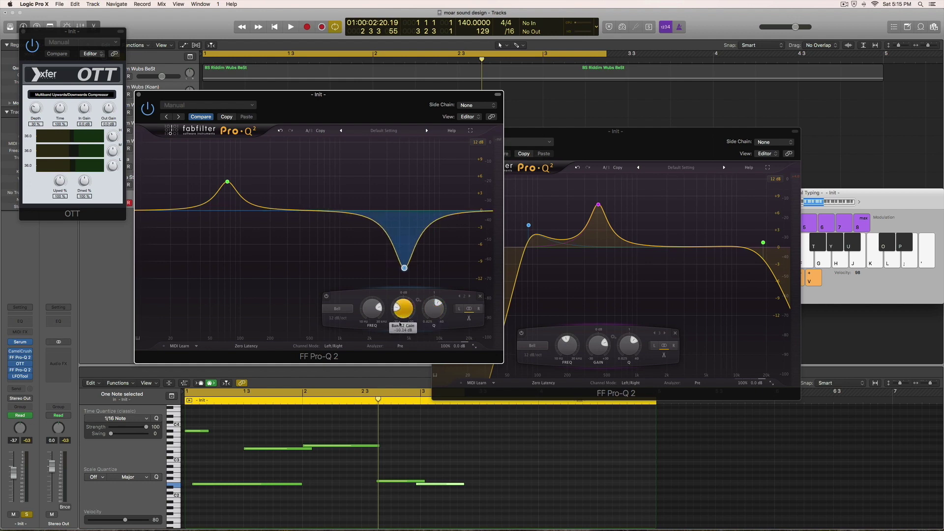
# Place the low boost in the left channel and the high cut in the right, and raise the boost to about 8.11 dB
pyautogui.moveTo(227, 182); pyautogui.dragTo(227, 175)
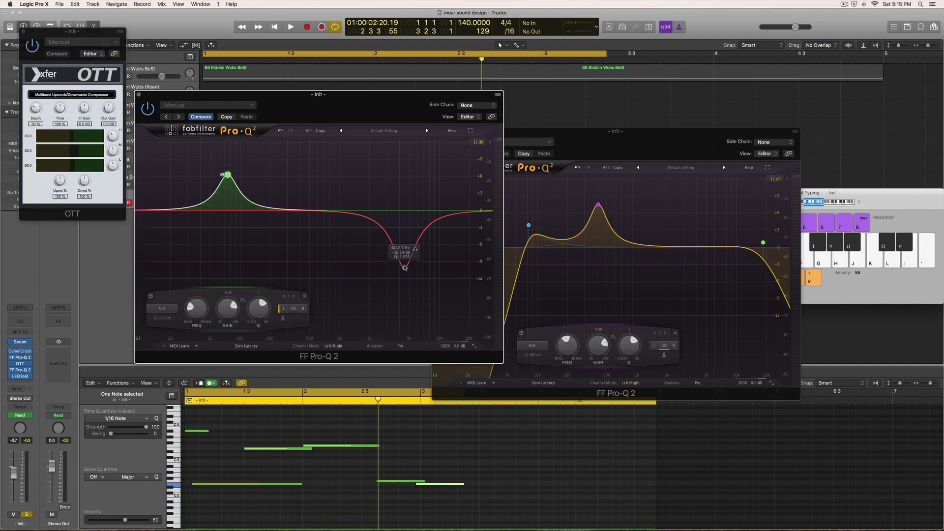
pyautogui.click(404, 268)
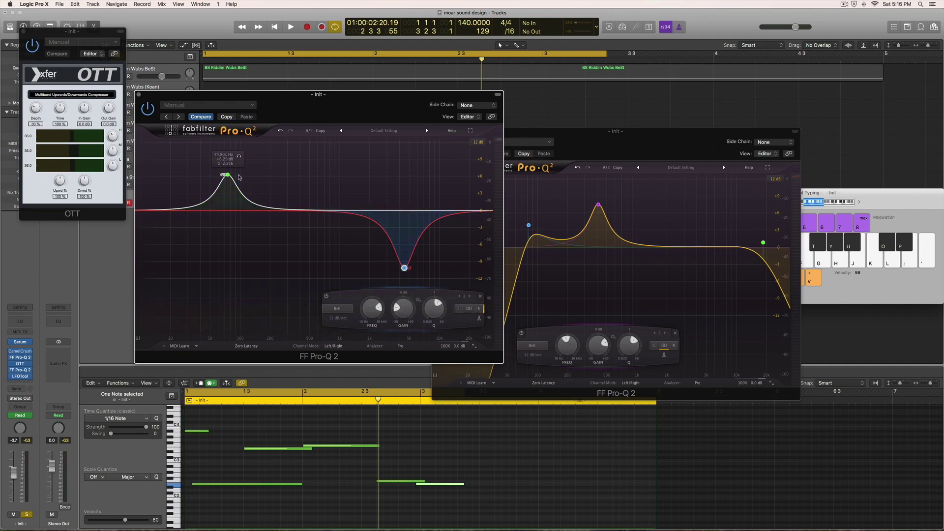
pyautogui.click(225, 175)
pyautogui.moveTo(226, 175); pyautogui.dragTo(227, 164)
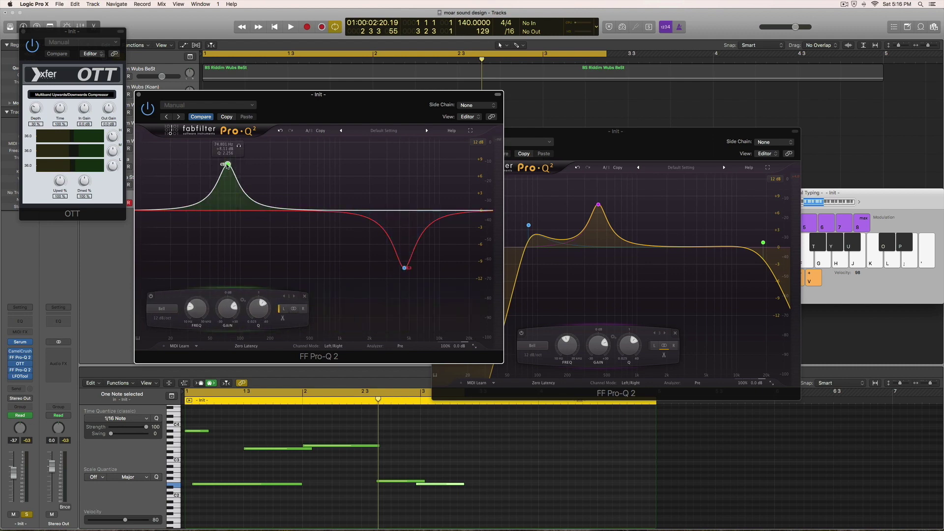
pyautogui.moveTo(320, 117); pyautogui.dragTo(648, 121)
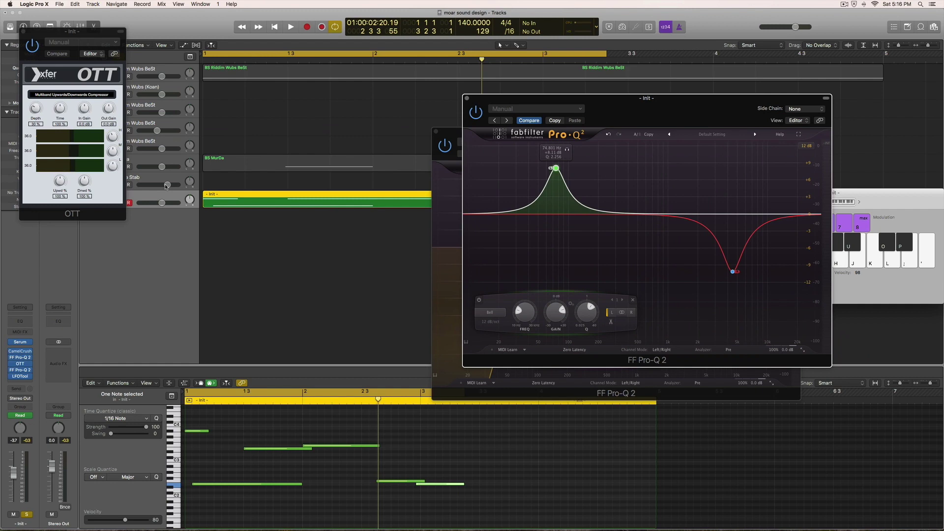
# Close OTT and automate the new Pro-Q 2's Band 1 Frequency to peak at 2821 Hz mid-bar 1 and return to 74.802 Hz at bar 2
pyautogui.click(23, 31)
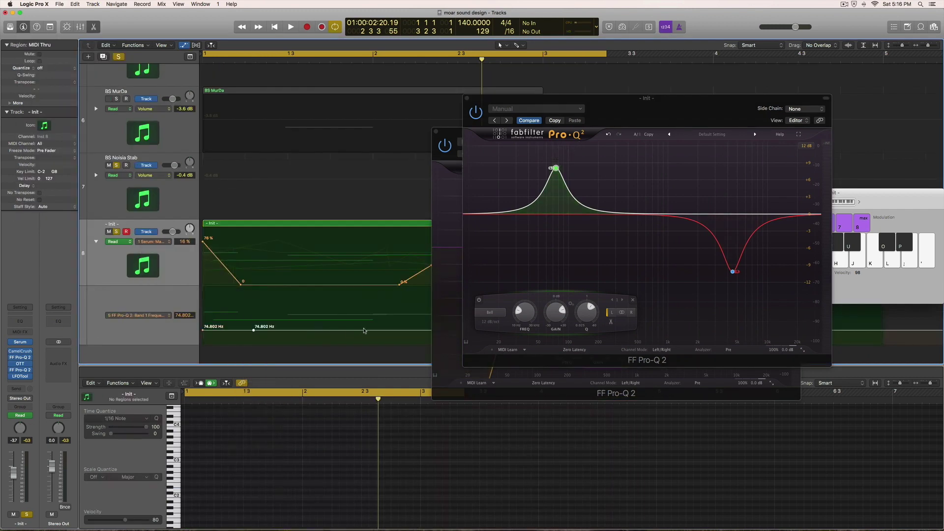
pyautogui.moveTo(255, 333); pyautogui.dragTo(288, 306)
pyautogui.press('space')
pyautogui.press('space')
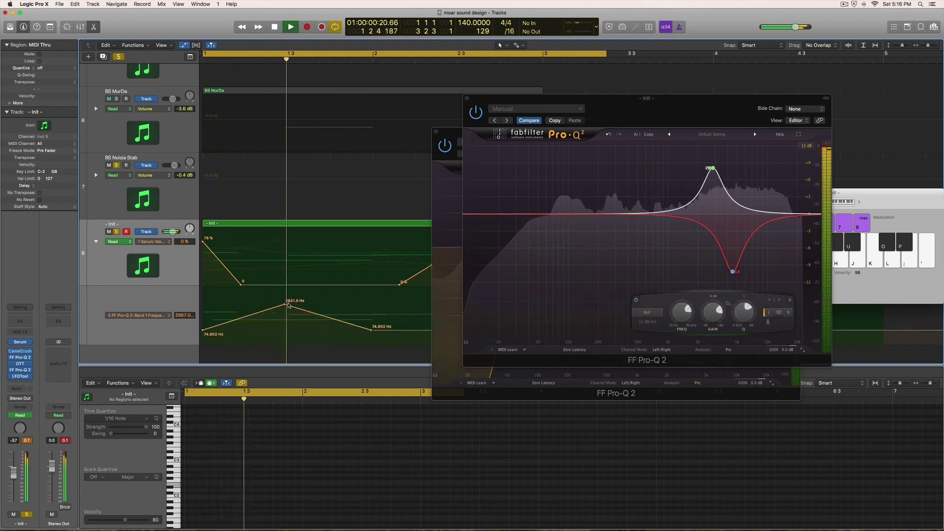
pyautogui.hscroll(3, 322, 309)
pyautogui.press('space')
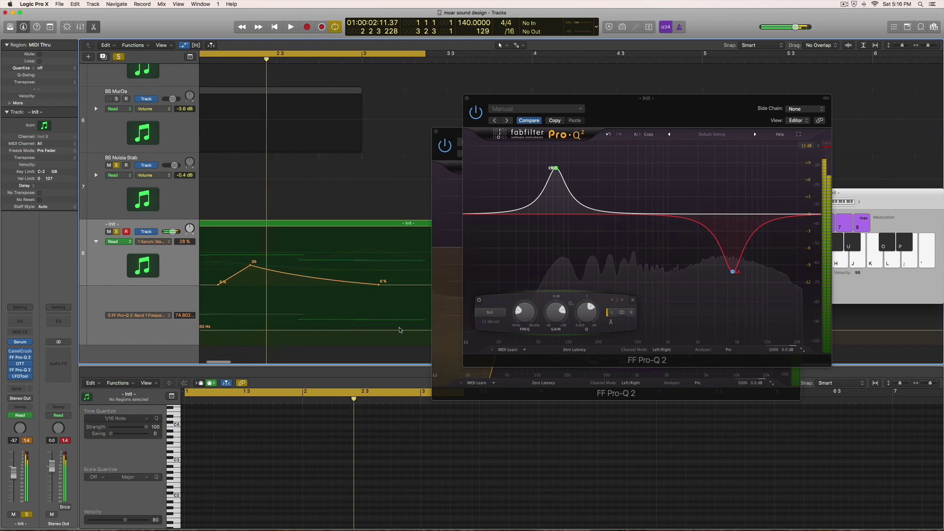
# Add a Band 1 Frequency rise from bar 2 to about 1632.7 Hz in bar 3, auditioning the sweep
pyautogui.hscroll(-1, 379, 323)
pyautogui.press('super+Left')
pyautogui.hscroll(-5, 359, 322)
pyautogui.hscroll(2, 374, 330)
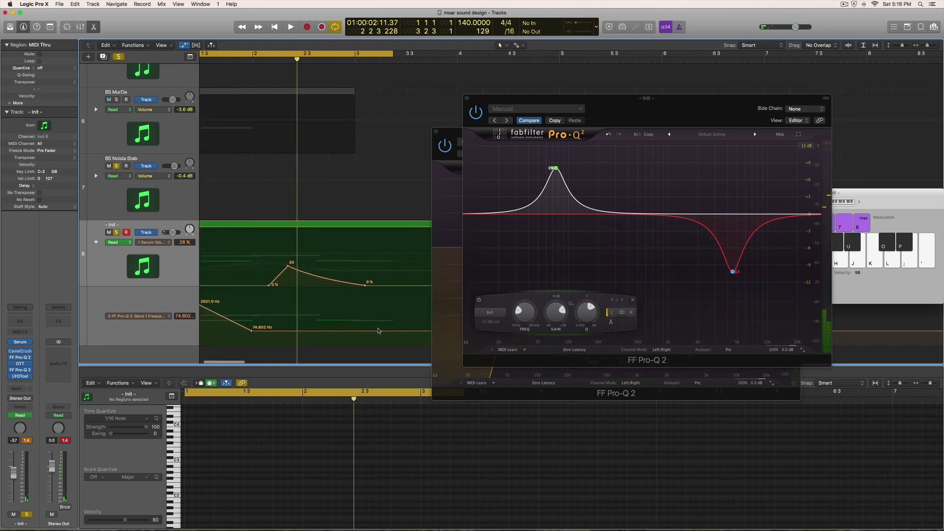
pyautogui.hscroll(-2, 400, 319)
pyautogui.press('space')
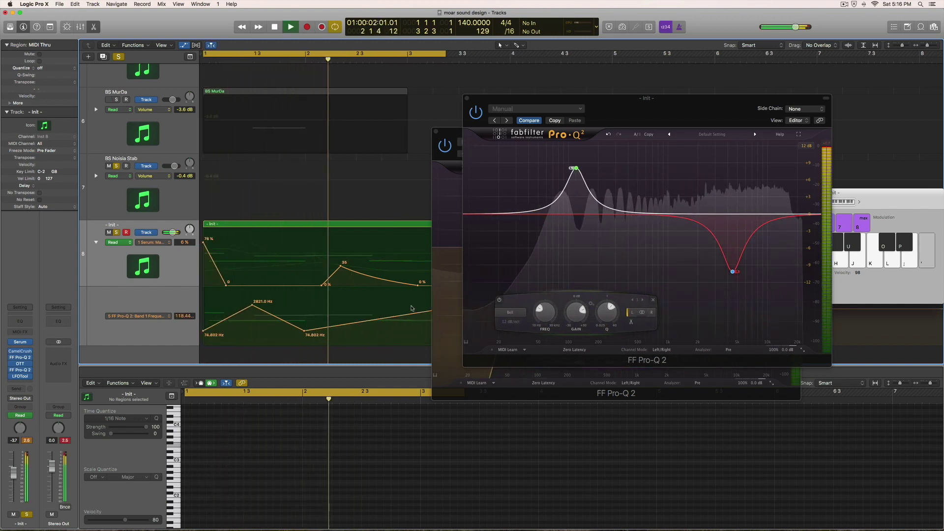
pyautogui.hscroll(3, 412, 308)
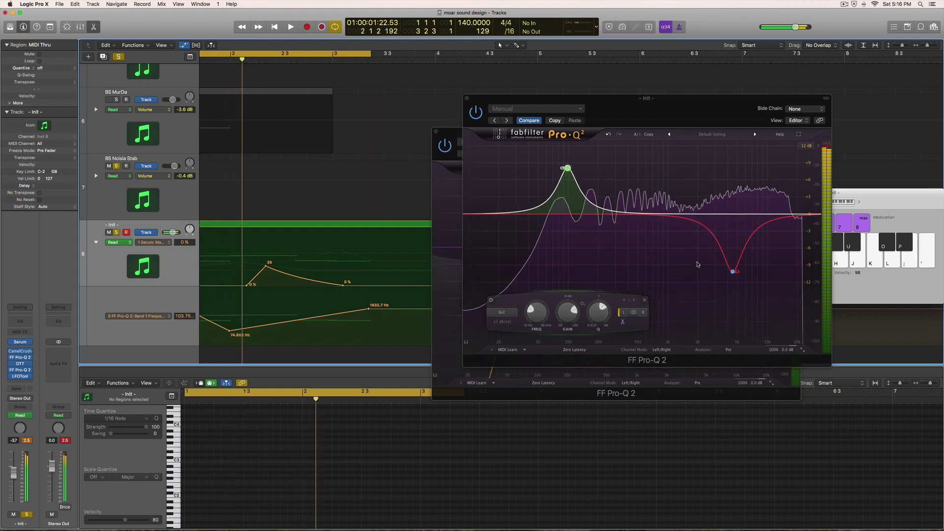
pyautogui.press('space')
# Add an automation lane for the second Pro-Q 2's Band 2 Frequency with a starting point at 4442 Hz
pyautogui.click(732, 272)
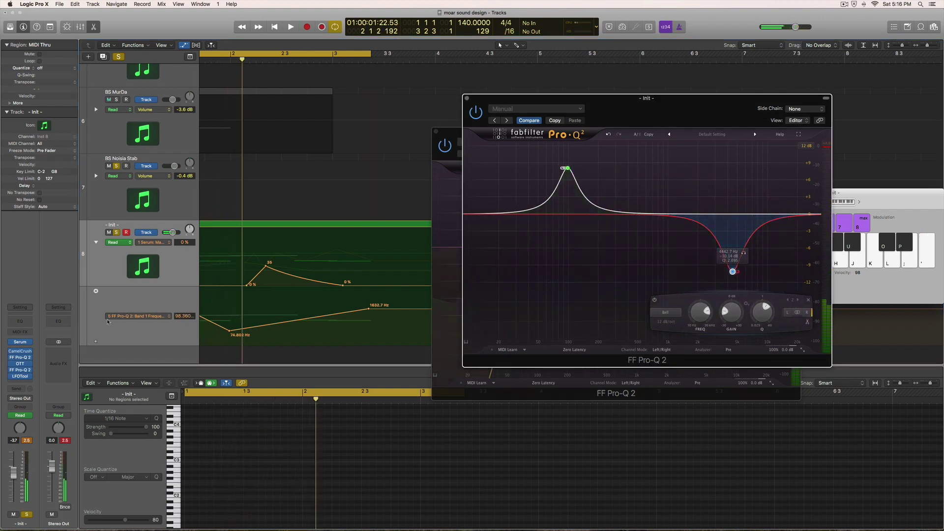
pyautogui.click(97, 341)
pyautogui.scroll(-3, 118, 335)
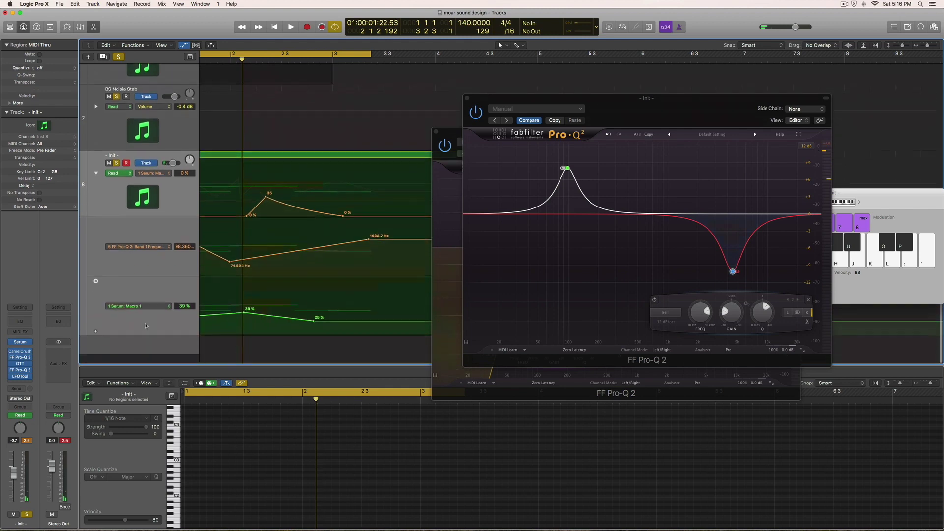
pyautogui.click(154, 315)
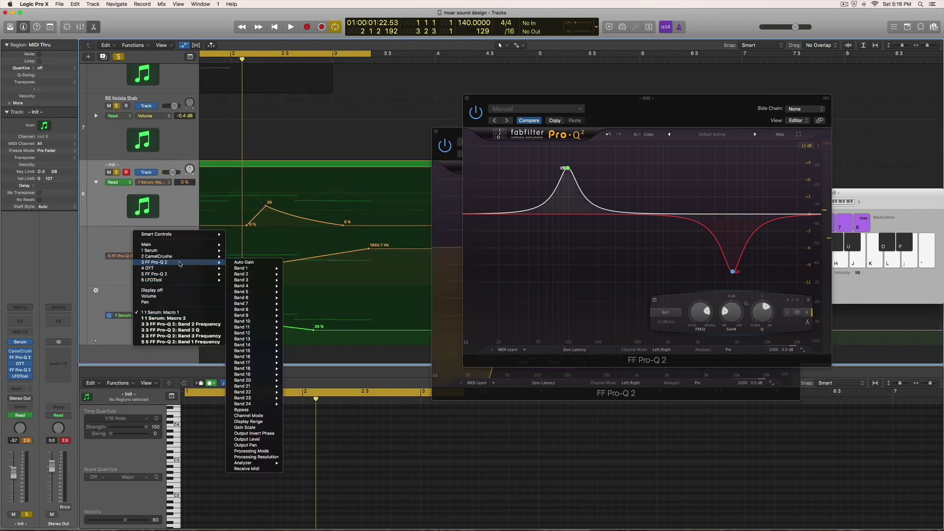
pyautogui.moveTo(197, 273)
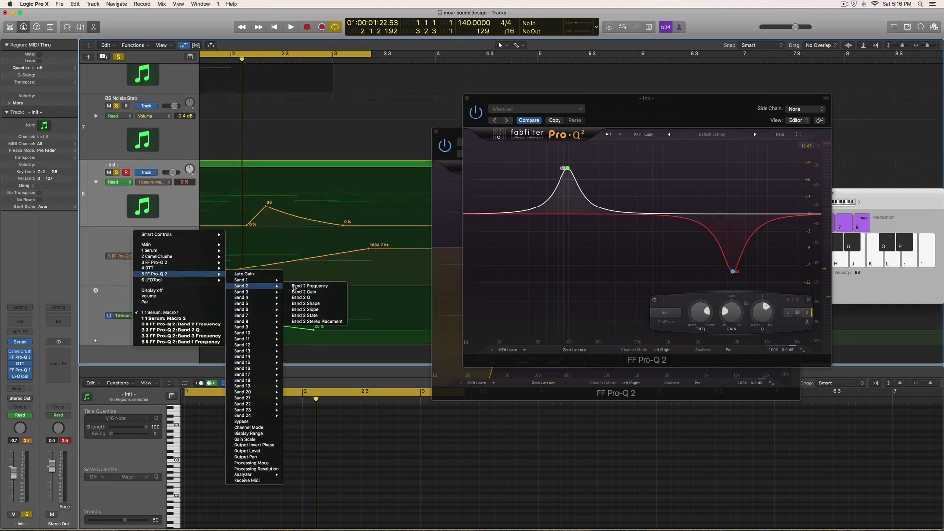
pyautogui.click(294, 286)
pyautogui.hscroll(-3, 260, 309)
pyautogui.hscroll(1, 264, 313)
pyautogui.click(204, 308)
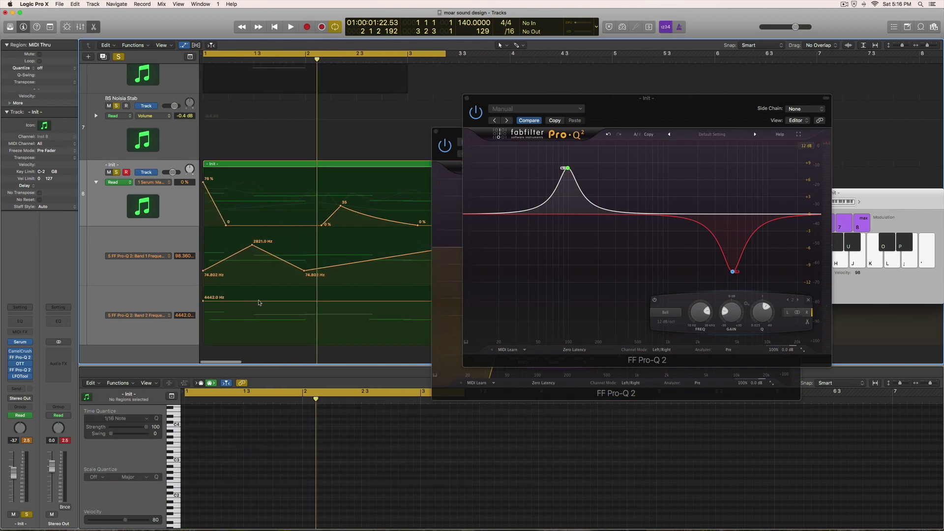
# Dip Band 2 Frequency to 112.05 Hz mid-bar 1, return it to 4442 Hz at bar 2 and slope it down from there, auditioning it
pyautogui.moveTo(260, 302); pyautogui.dragTo(253, 327)
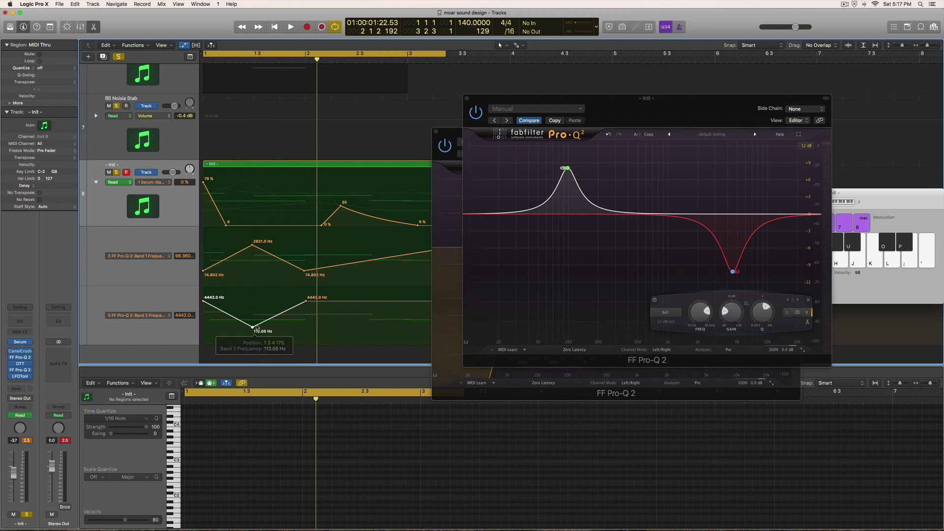
pyautogui.hscroll(8, 257, 326)
pyautogui.hscroll(-5, 261, 318)
pyautogui.moveTo(256, 303); pyautogui.dragTo(256, 325)
pyautogui.press('space')
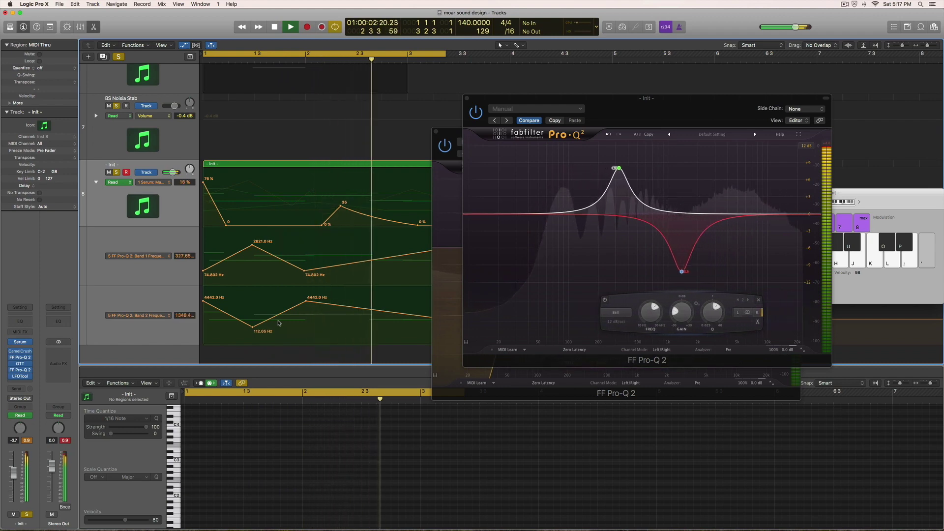
# Raise the Band 1 Frequency dip at bar 2 to 111.28 Hz during playback
pyautogui.hscroll(5, 280, 320)
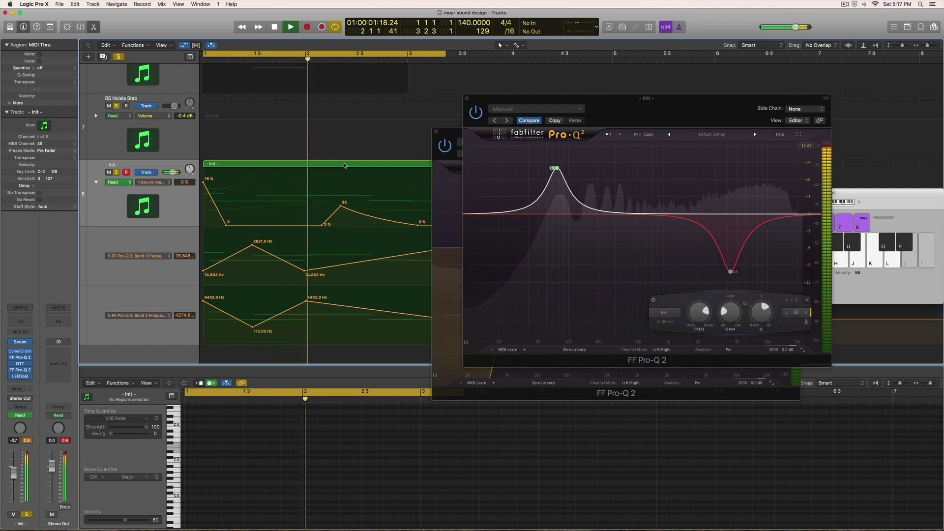
pyautogui.moveTo(305, 271); pyautogui.dragTo(303, 269)
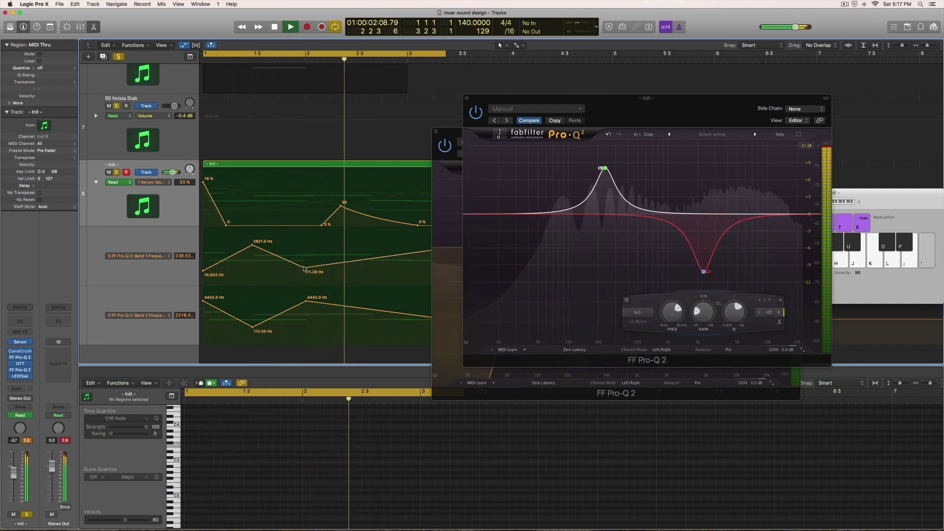
# Audition the sweeps and add a Band 1 Frequency point at about 426 Hz in bar 3, after the 1632.7 Hz peak
pyautogui.hscroll(3, 249, 237)
pyautogui.press('space')
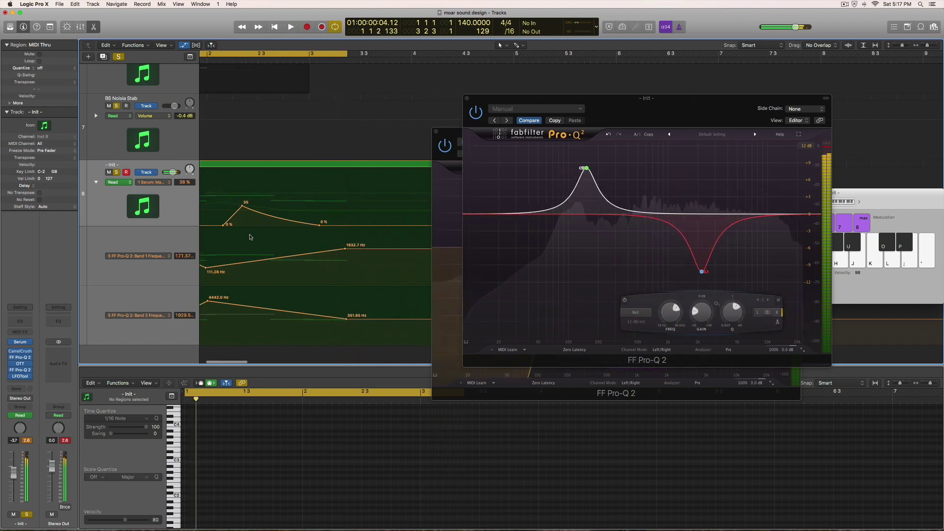
pyautogui.hscroll(-2, 320, 246)
pyautogui.press('space')
pyautogui.press('space')
pyautogui.hscroll(1, 320, 246)
pyautogui.moveTo(401, 248)
pyautogui.mouseDown()
pyautogui.moveTo(365, 250)
pyautogui.moveTo(402, 258)
pyautogui.mouseUp()
pyautogui.click(393, 249)
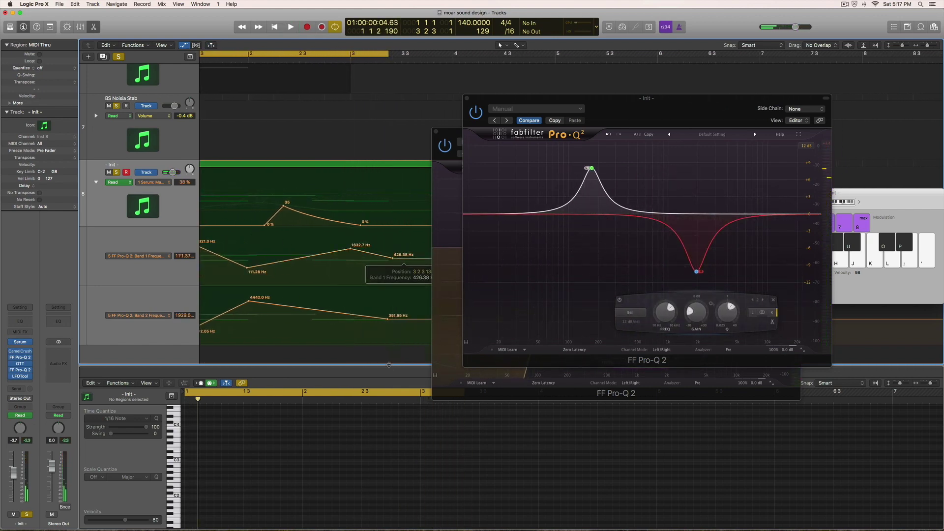
# Move the Band 1 peak before bar 3, and reshape Band 2 with an aligned dip at about 763 Hz and a rise to about 3284.9 Hz
pyautogui.moveTo(346, 313); pyautogui.dragTo(334, 314)
pyautogui.moveTo(352, 249); pyautogui.dragTo(336, 250)
pyautogui.moveTo(392, 258); pyautogui.dragTo(405, 257)
pyautogui.moveTo(407, 320); pyautogui.dragTo(402, 302)
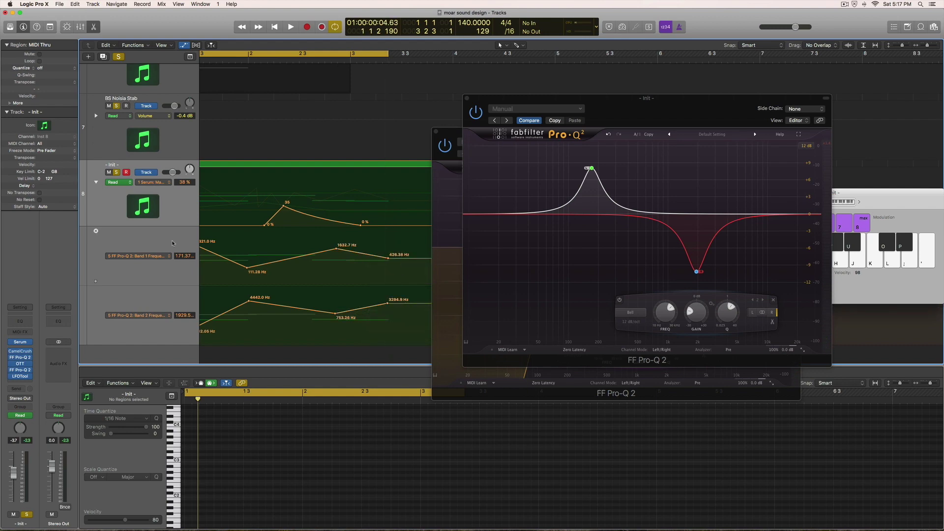
# Remove the Serum Macro 2 automation peak in bar 2 and audition the pattern
pyautogui.hscroll(-3, 172, 243)
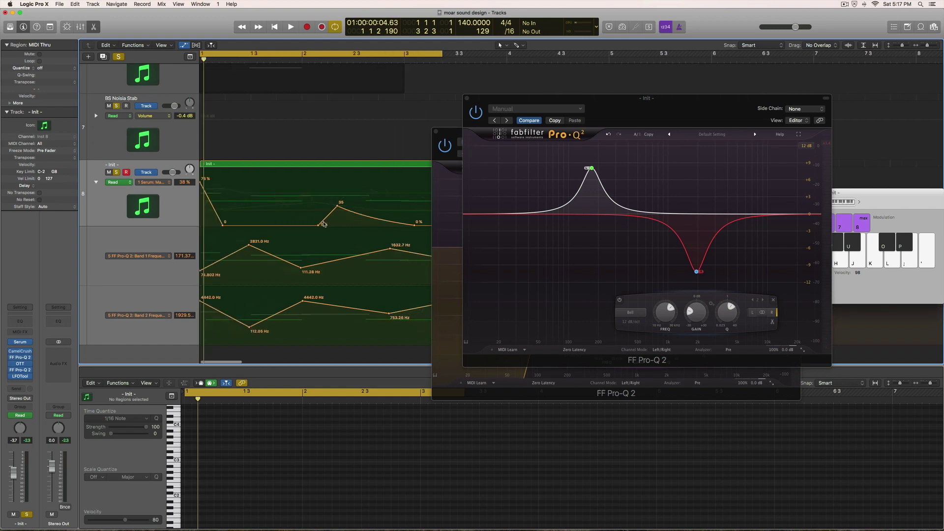
pyautogui.click(161, 184)
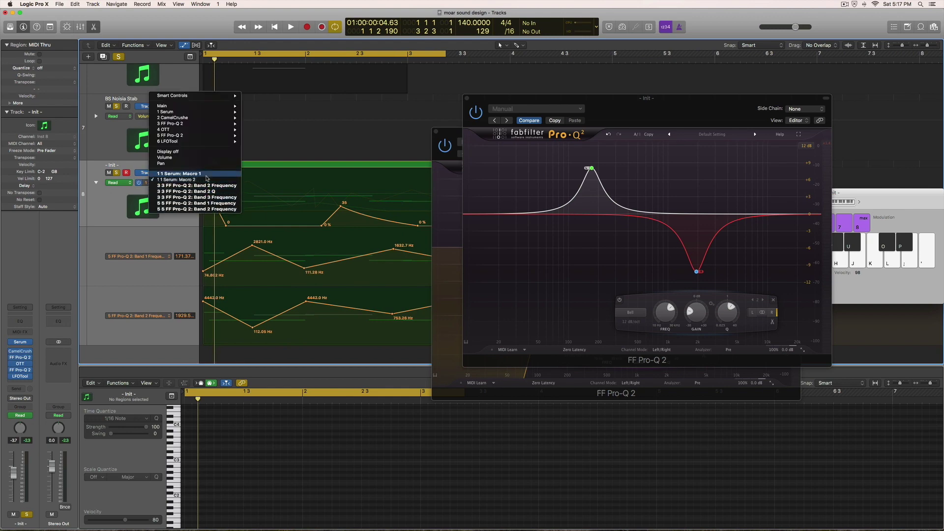
pyautogui.click(140, 216)
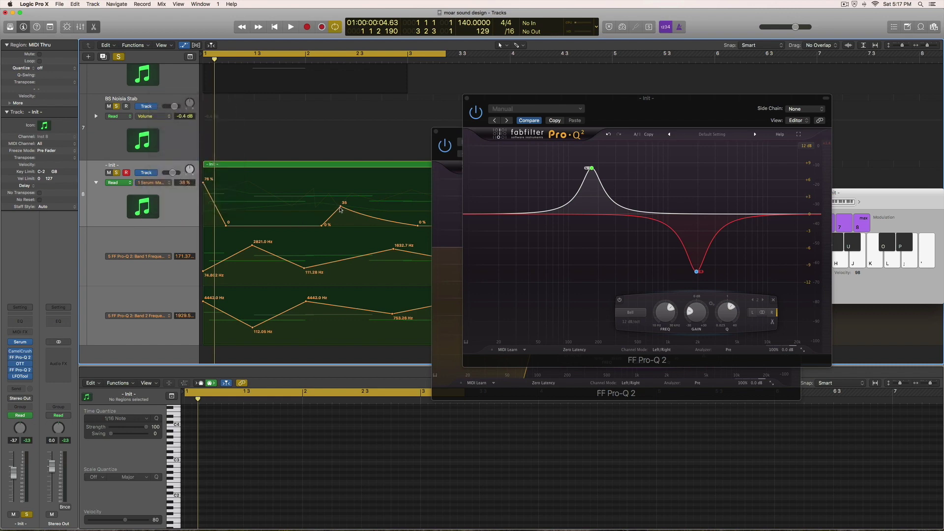
pyautogui.press('space')
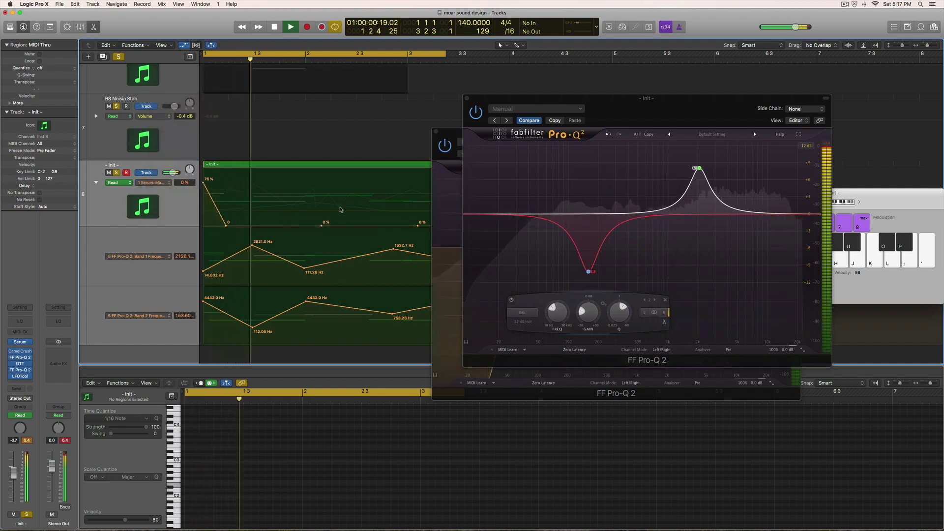
pyautogui.press('XF86AudioRaiseVolume')
pyautogui.press('XF86AudioLowerVolume')
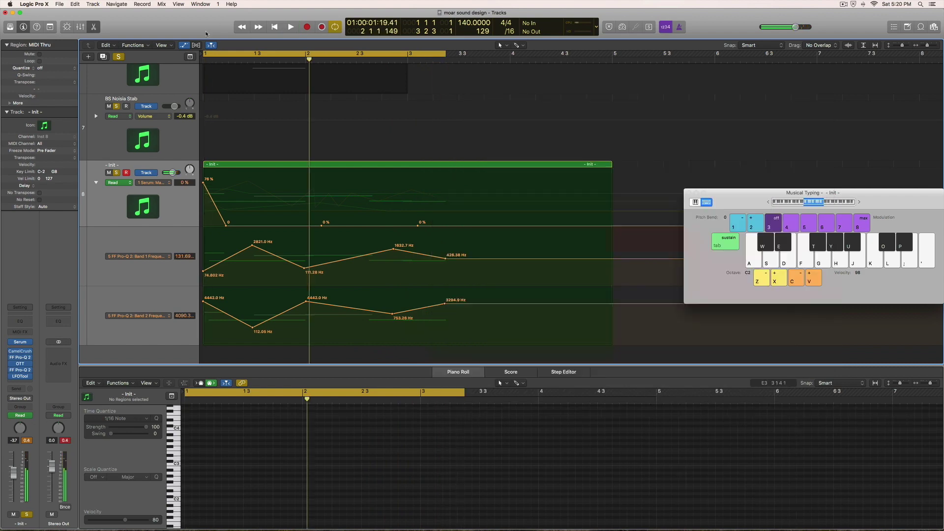
# Hide the automation lanes, select the - Init - region to show its notes, and audition it with the playhead set at bar 2
pyautogui.click(184, 45)
pyautogui.click(393, 196)
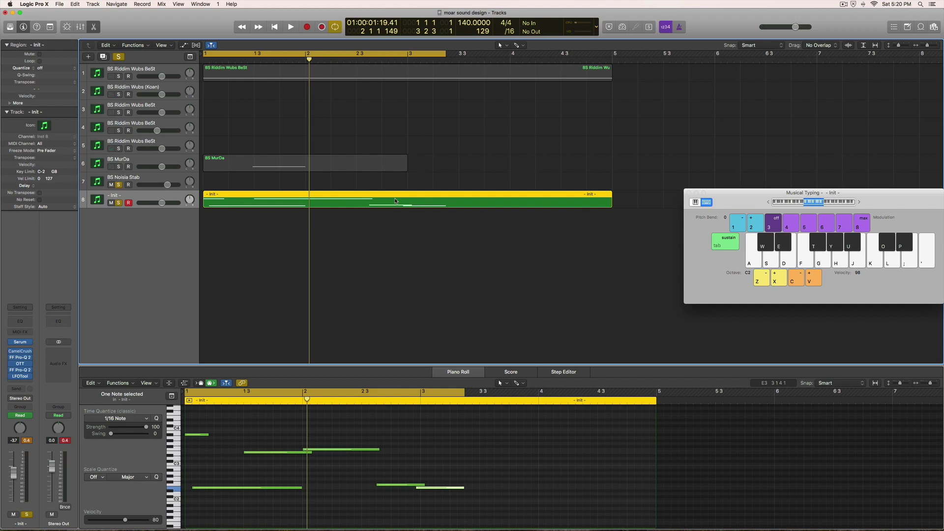
pyautogui.press('space')
pyautogui.press('d')
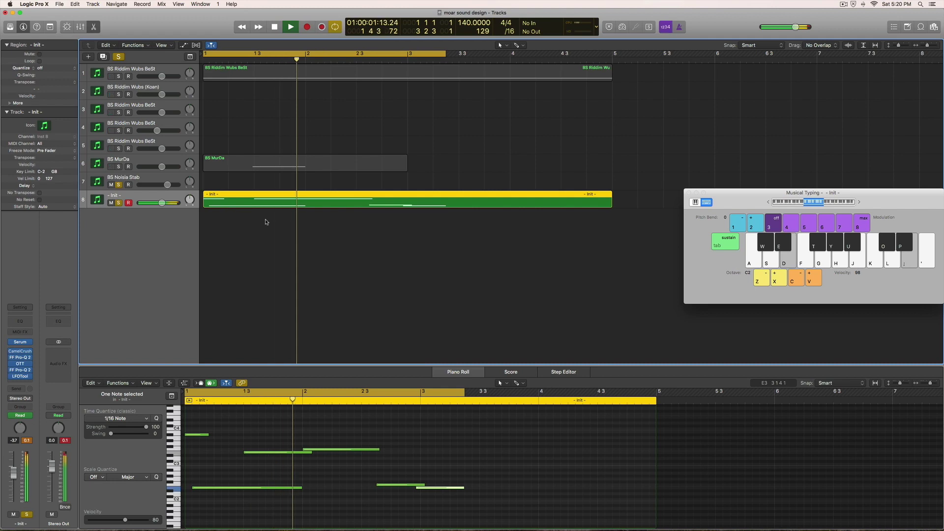
pyautogui.press('space')
pyautogui.moveTo(308, 400); pyautogui.dragTo(303, 400)
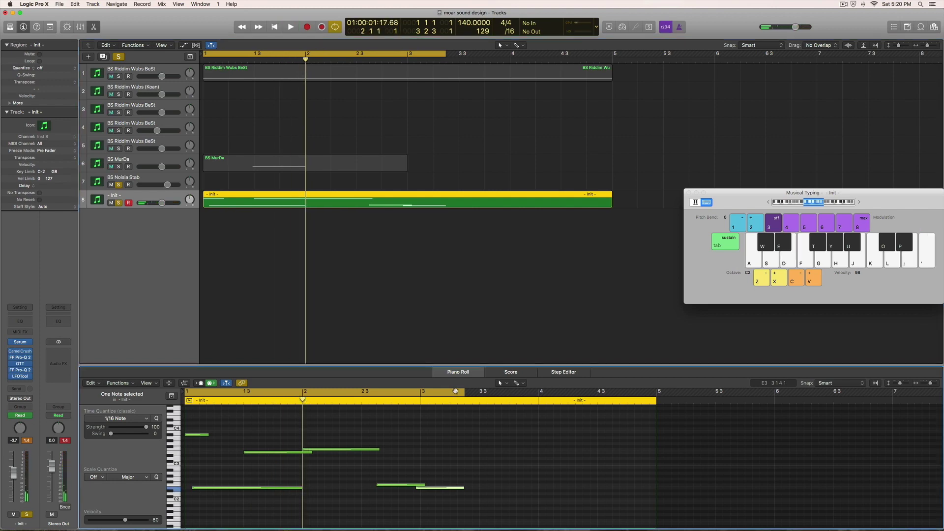
pyautogui.press('space')
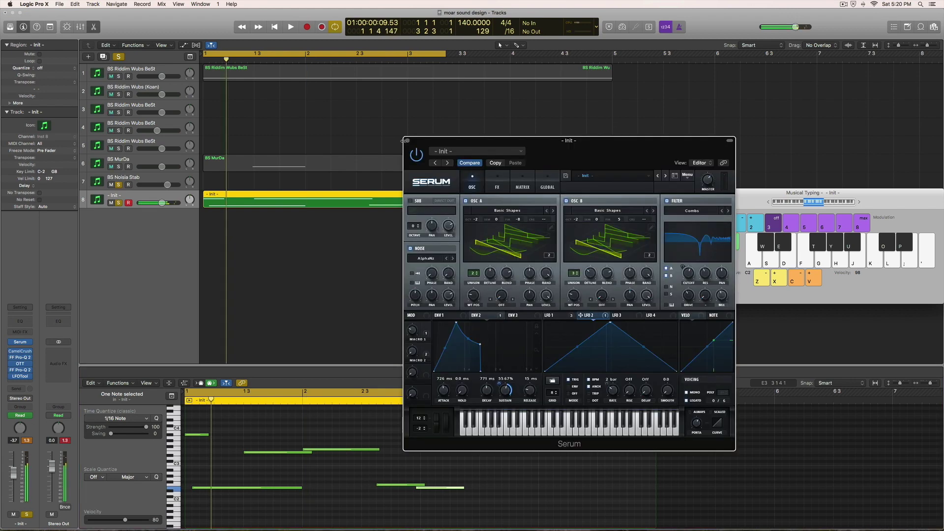
# Close the Serum window and check the first Pro-Q 2's spectrum and output level during playback
pyautogui.click(406, 141)
pyautogui.click(20, 358)
pyautogui.press('space')
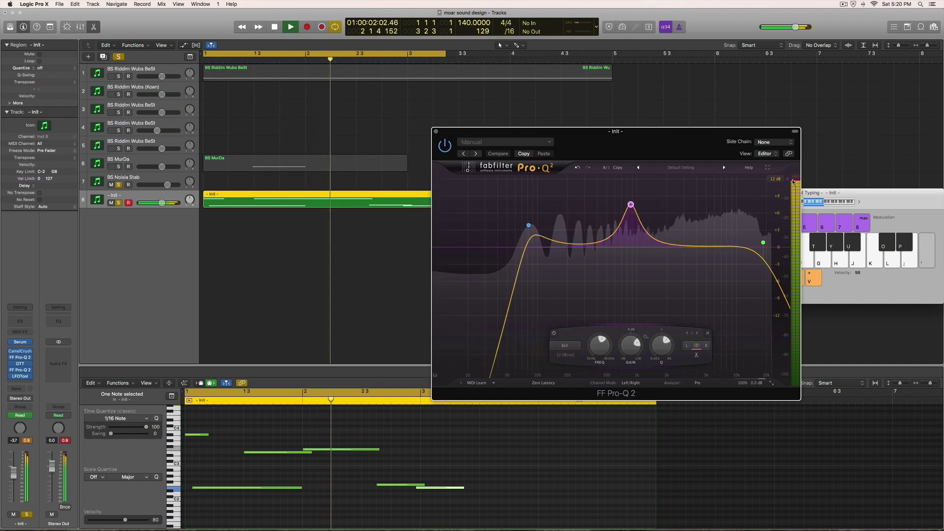
pyautogui.press('space')
# Open CamelCrusher, lower its Master Volume slightly and play the pattern
pyautogui.click(14, 350)
pyautogui.click(14, 350)
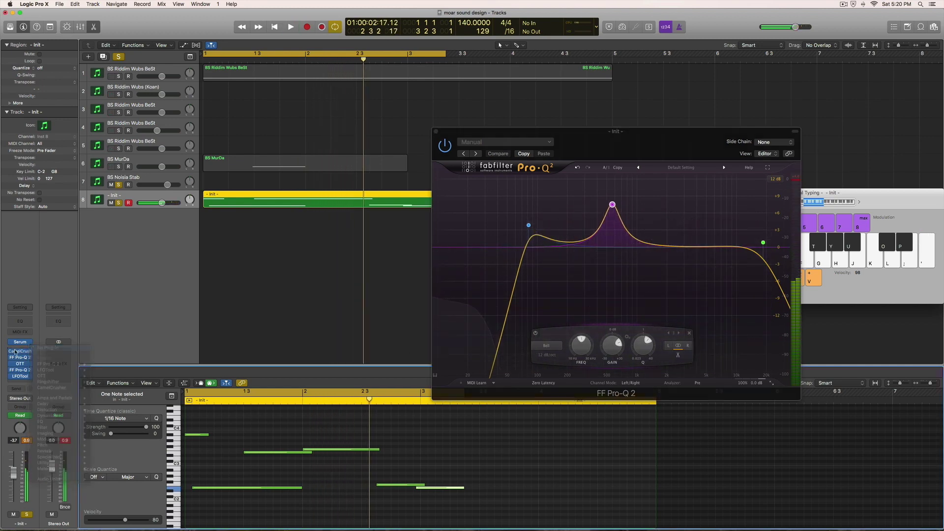
pyautogui.click(18, 352)
pyautogui.moveTo(107, 181); pyautogui.dragTo(106, 188)
pyautogui.press('space')
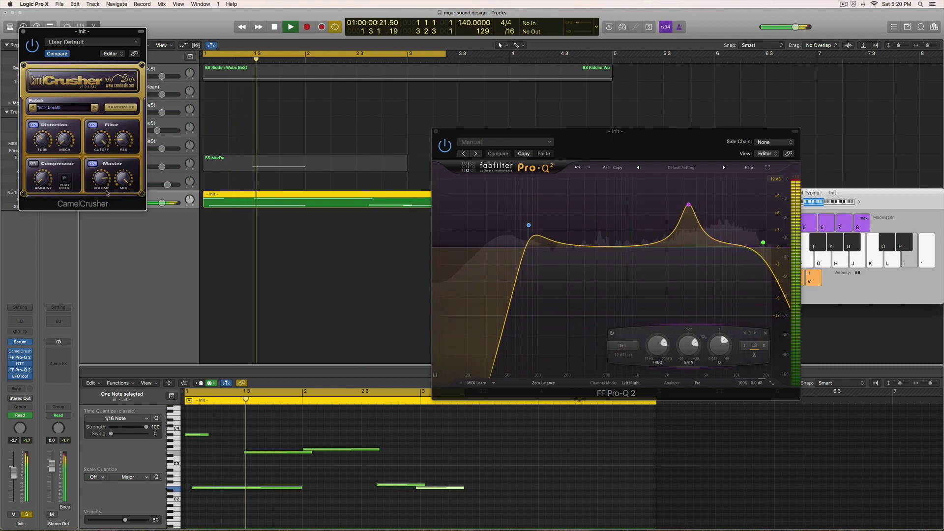
# Fine-tune CamelCrusher's Master Volume against the Pro-Q 2 output meter during playback, and close CamelCrusher
pyautogui.click(643, 155)
pyautogui.press('space')
pyautogui.press('space')
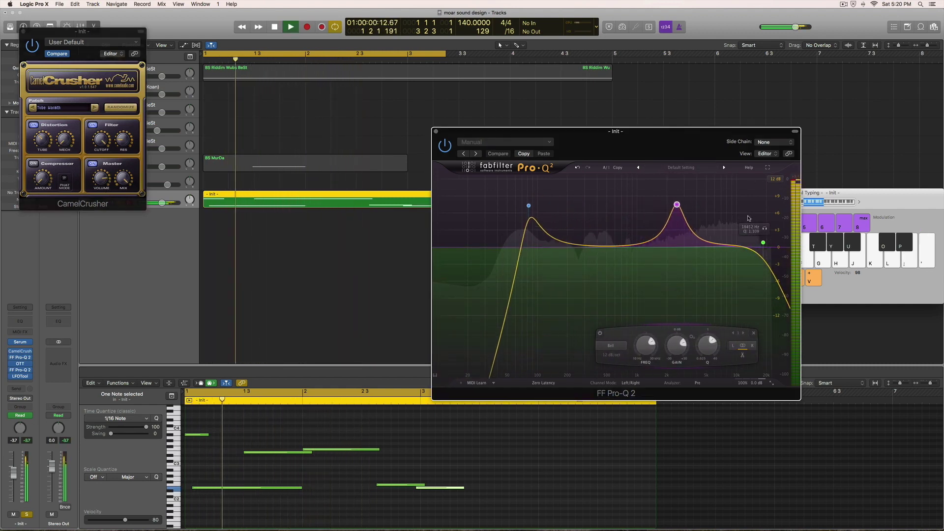
pyautogui.press('space')
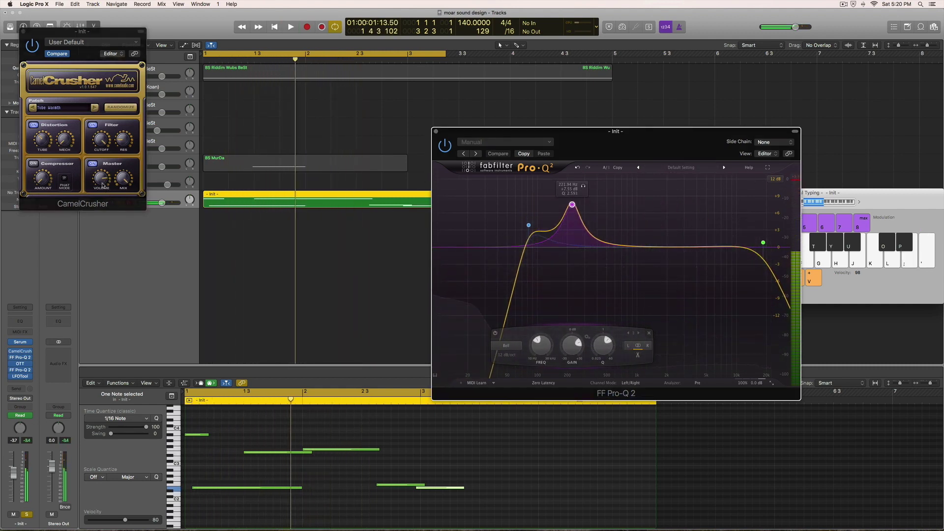
pyautogui.click(102, 182)
pyautogui.press('space')
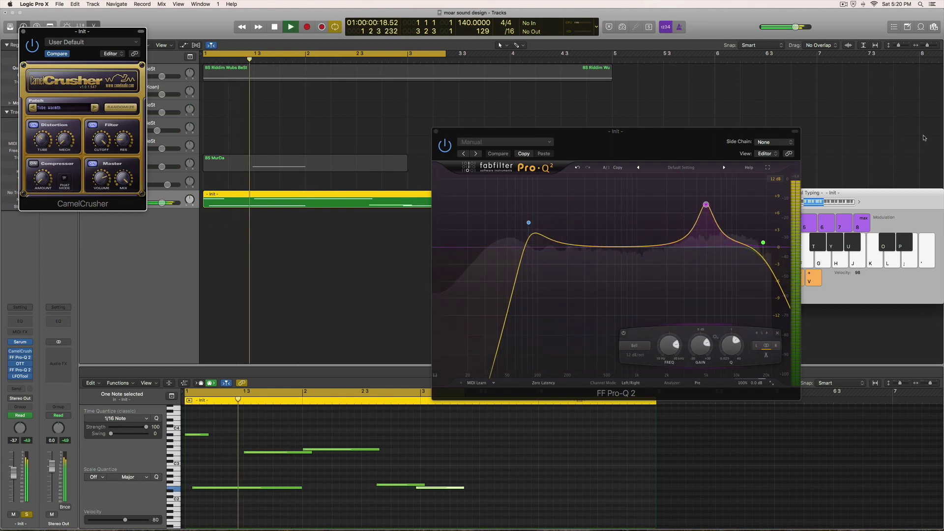
pyautogui.press('space')
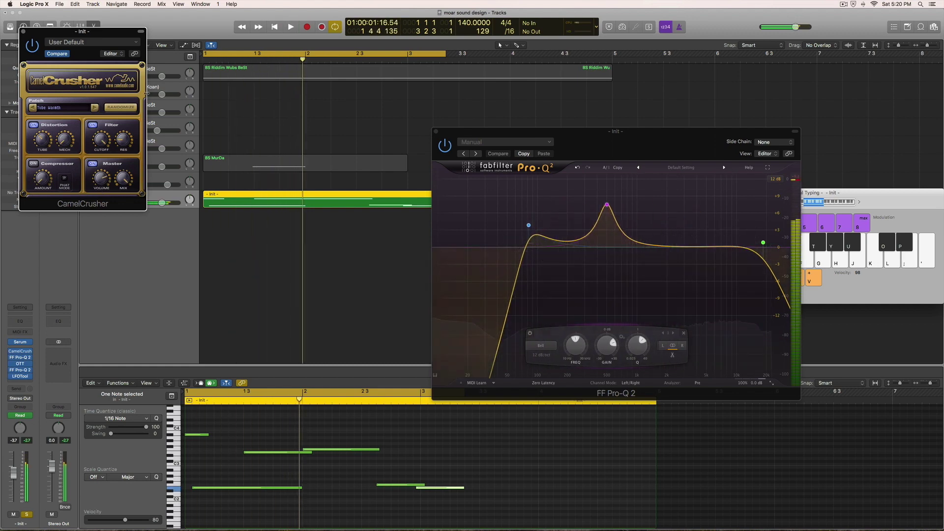
pyautogui.click(22, 31)
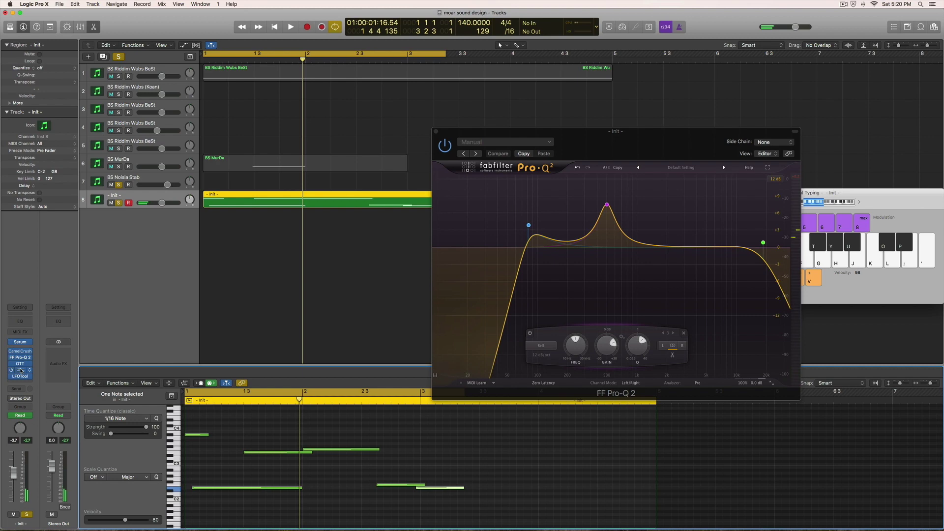
# Check the second Pro-Q 2's band sweeps during playback and close both Pro-Q 2 windows
pyautogui.click(22, 369)
pyautogui.press('space')
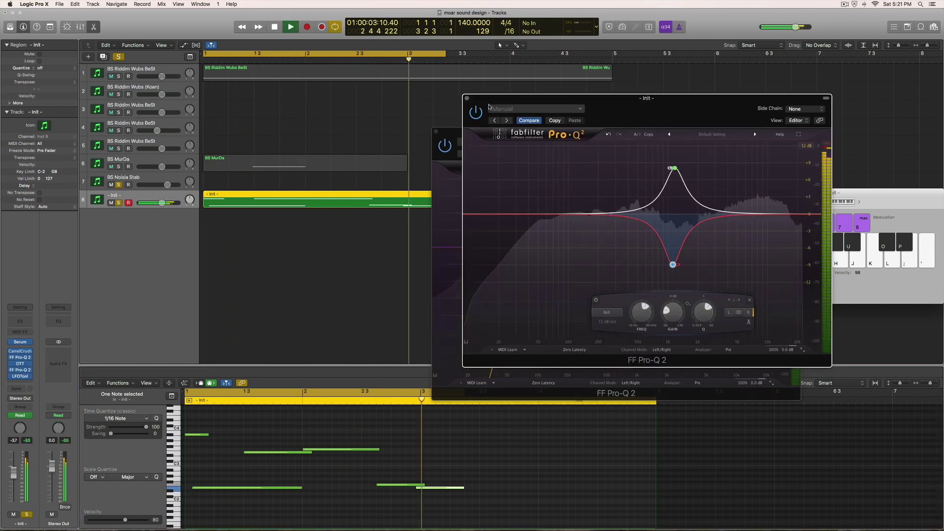
pyautogui.click(467, 98)
pyautogui.click(435, 131)
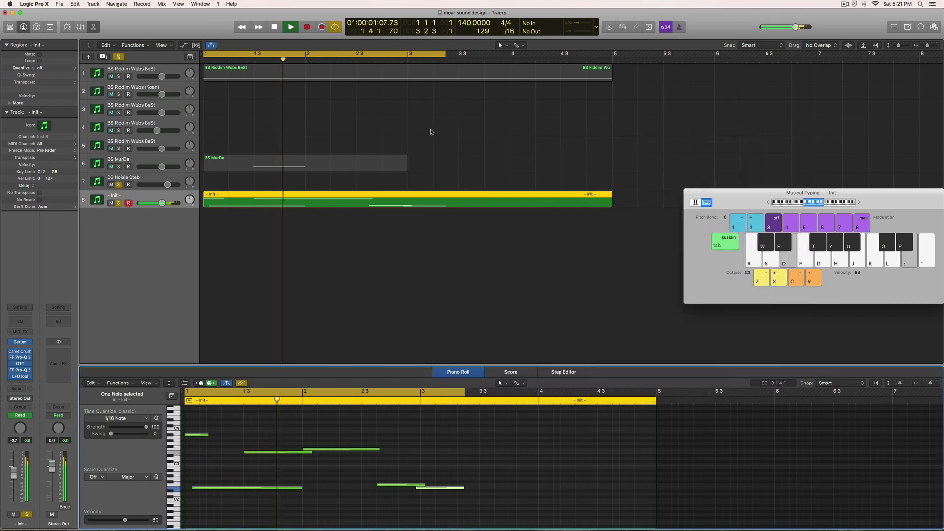